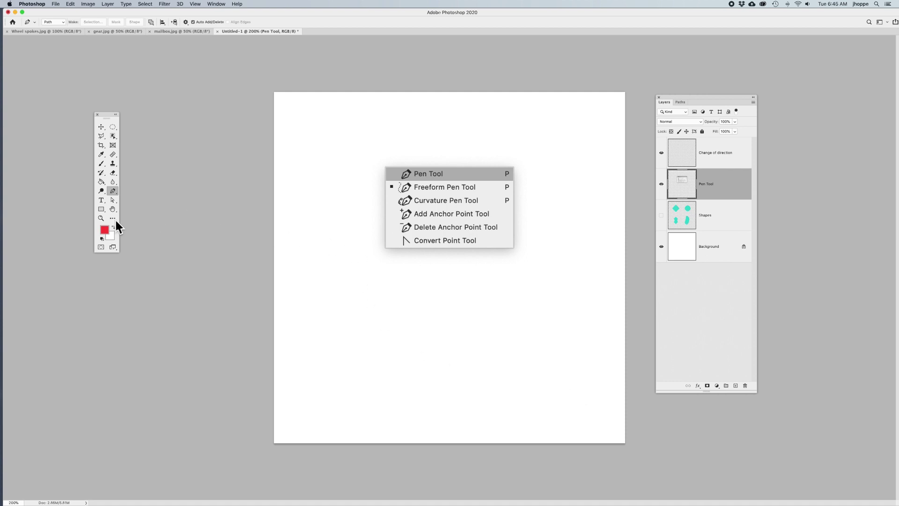
Draw a closed five-point path with straight segments and an inward notch below the tool list using the Pen tool
left_click(113, 192)
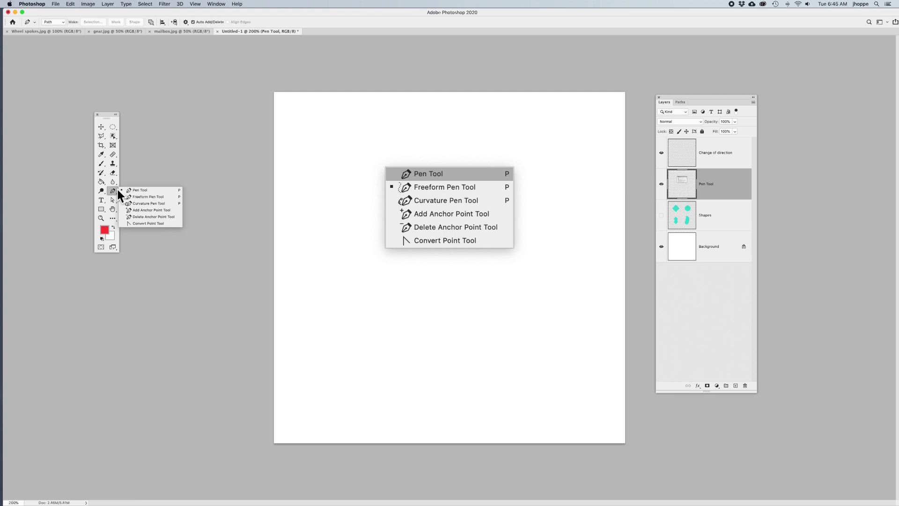
left_click(112, 191)
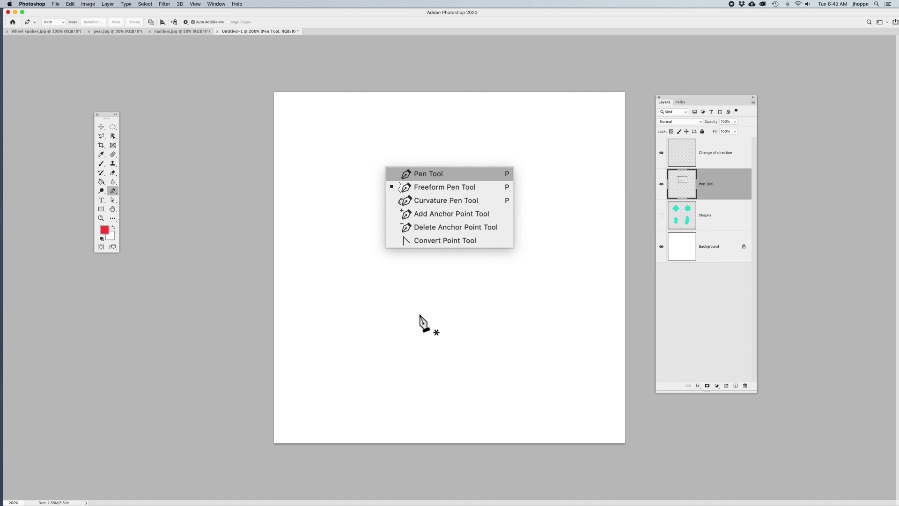
left_click(448, 289)
left_click(378, 352)
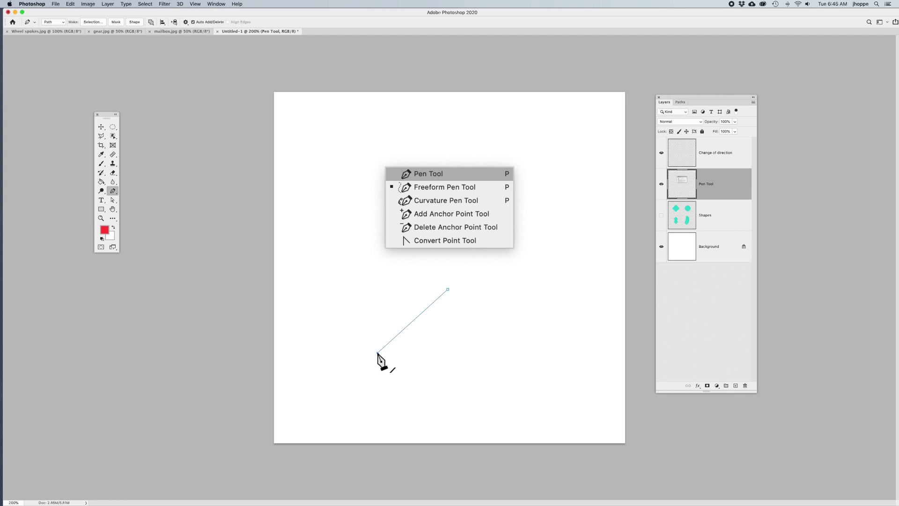
left_click(444, 415)
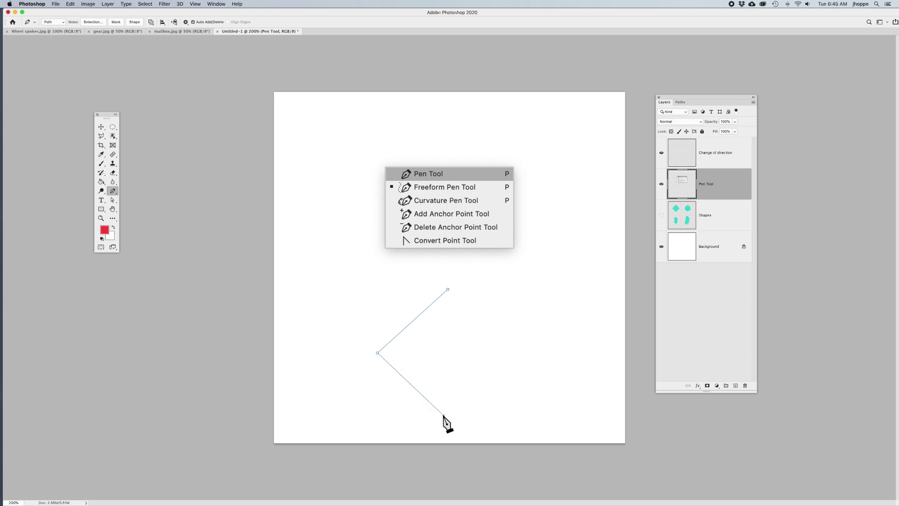
left_click(524, 347)
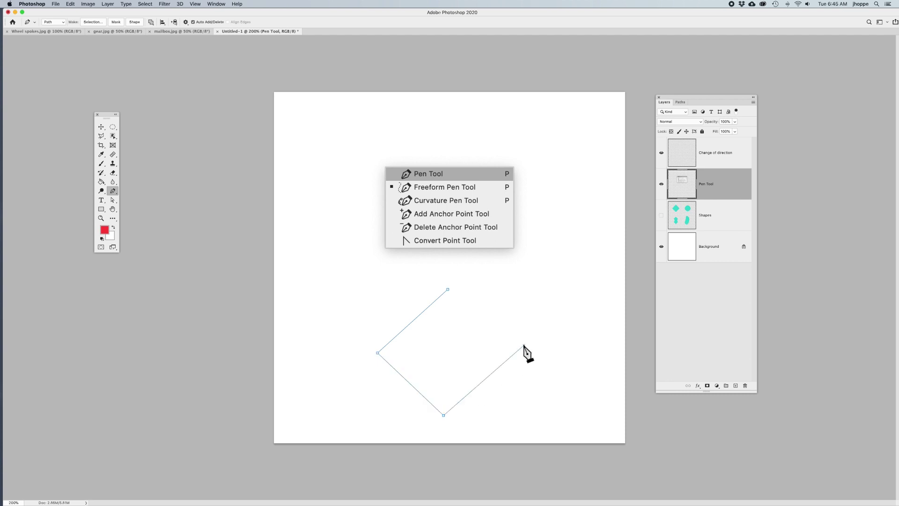
left_click(452, 344)
left_click(448, 291)
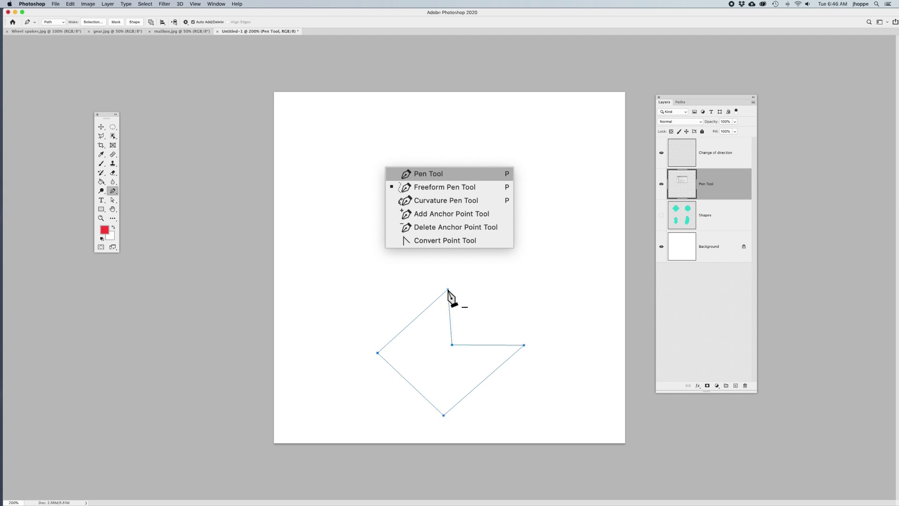
Show the Paths panel with the largest thumbnail size and move it closer to the canvas
left_click(680, 101)
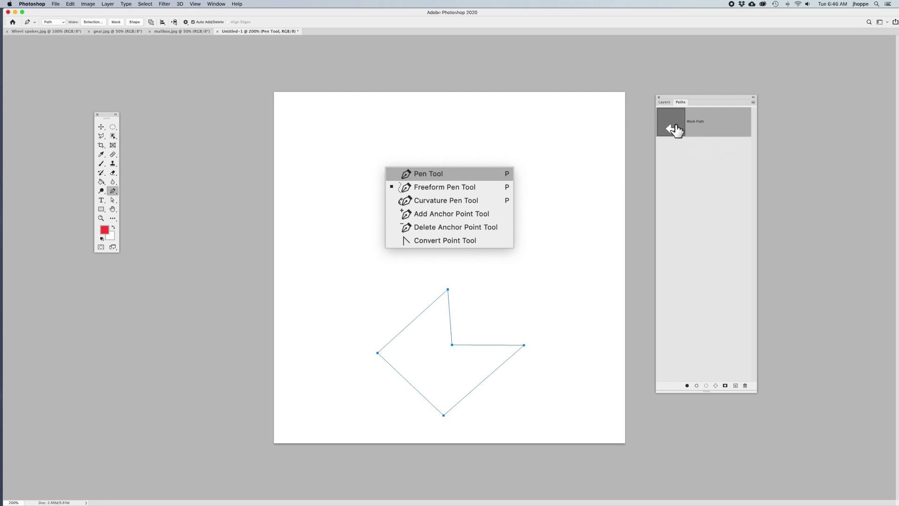
left_click(754, 101)
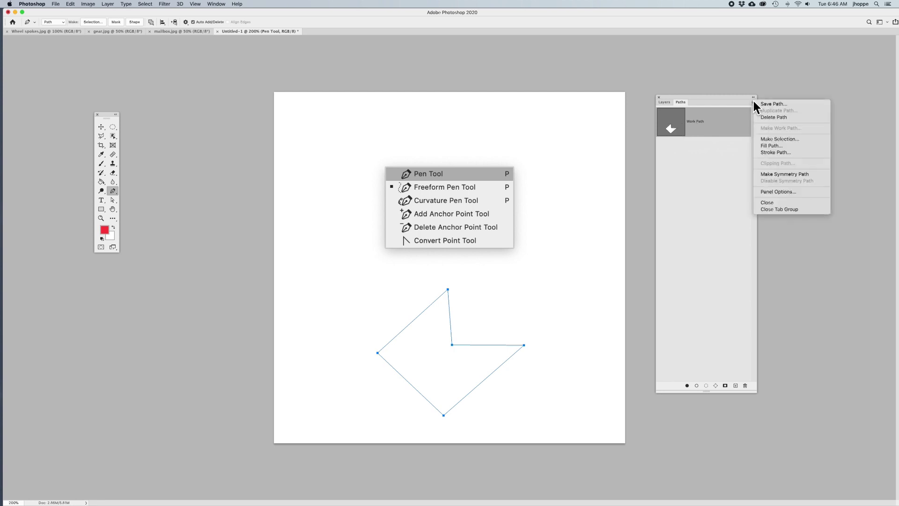
left_click(773, 191)
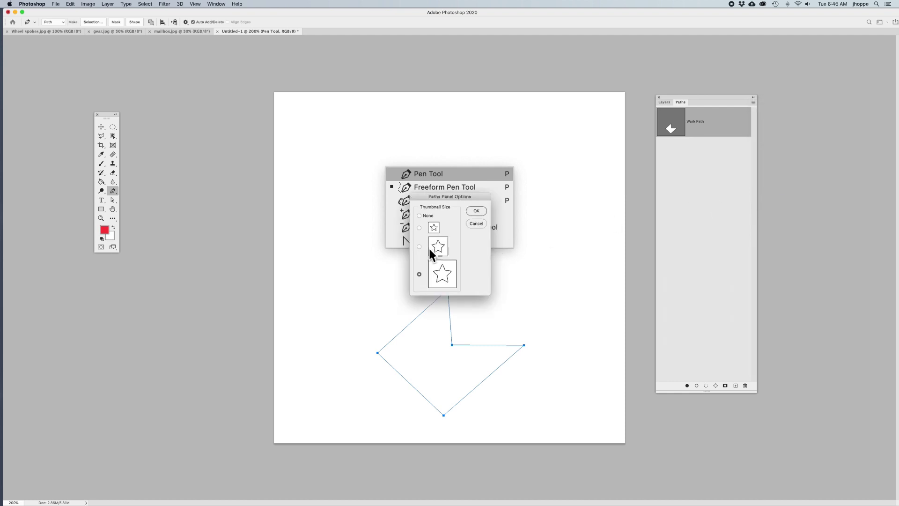
left_click(476, 210)
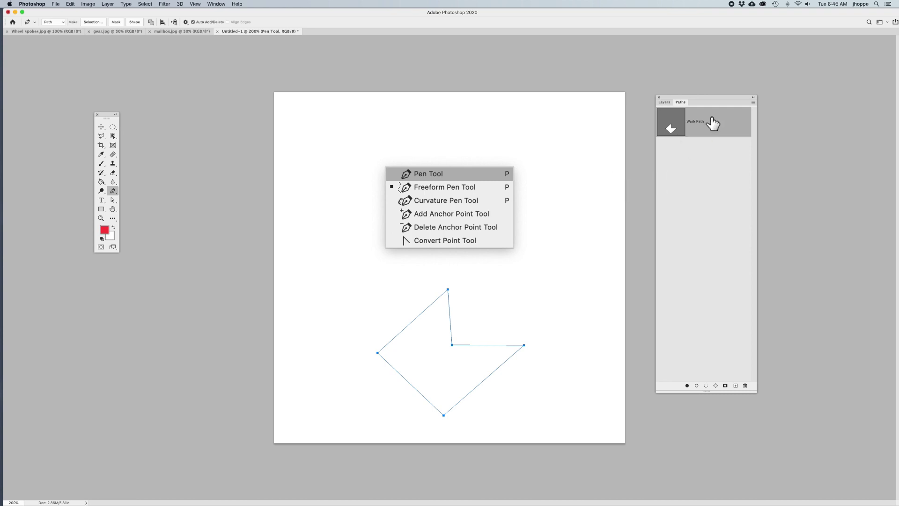
left_click_drag(705, 96, 687, 121)
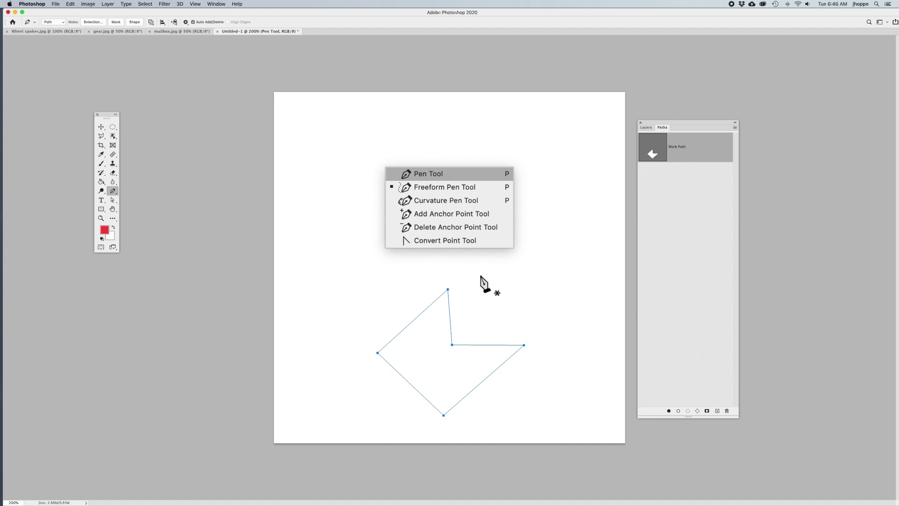
left_click_drag(672, 122, 672, 125)
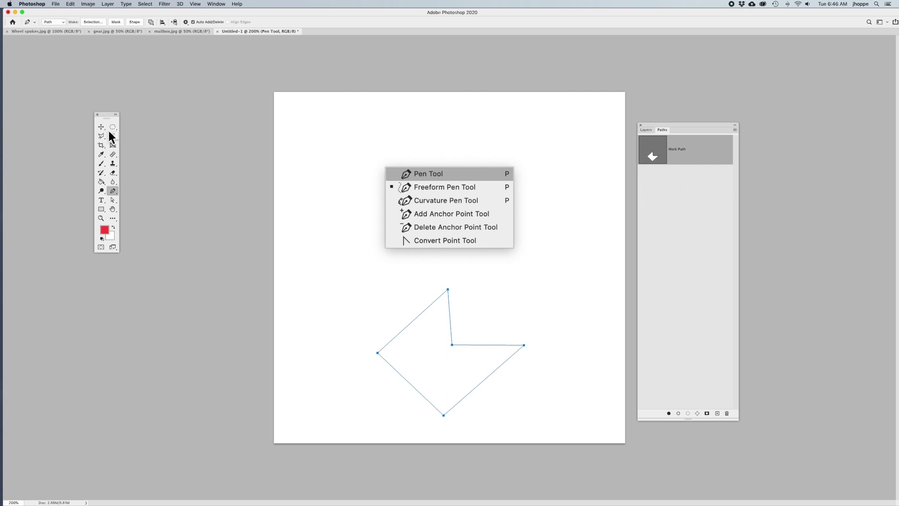
With the Path Selection Tool active, deselect the Work Path, reselect it to check its outline, and deselect it again
left_click(113, 200)
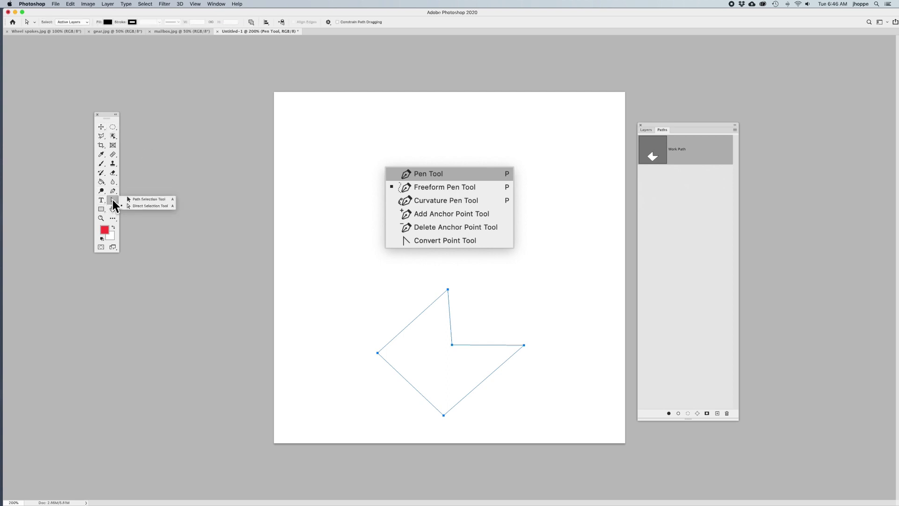
left_click(136, 199)
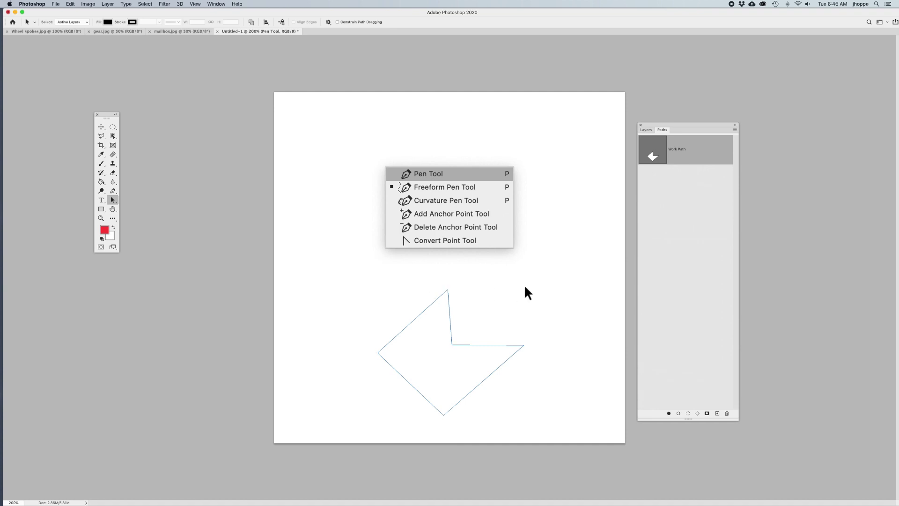
left_click(686, 273)
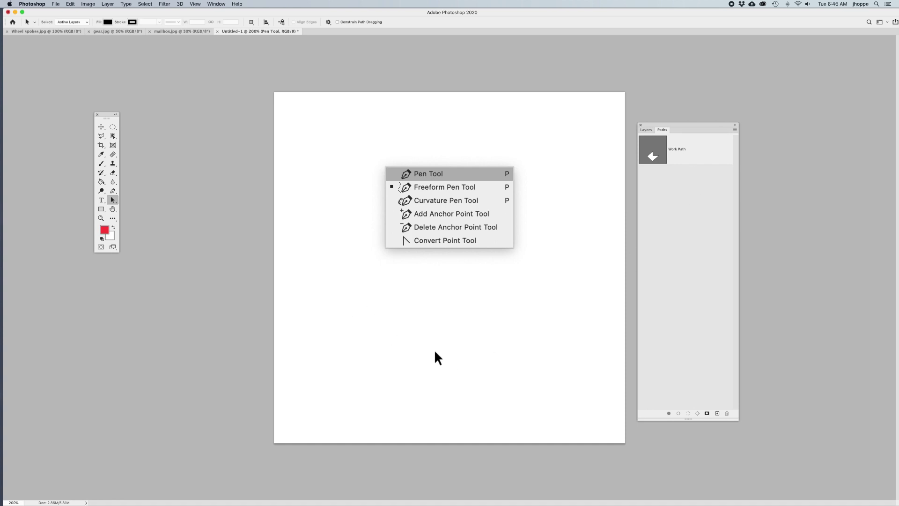
left_click(653, 156)
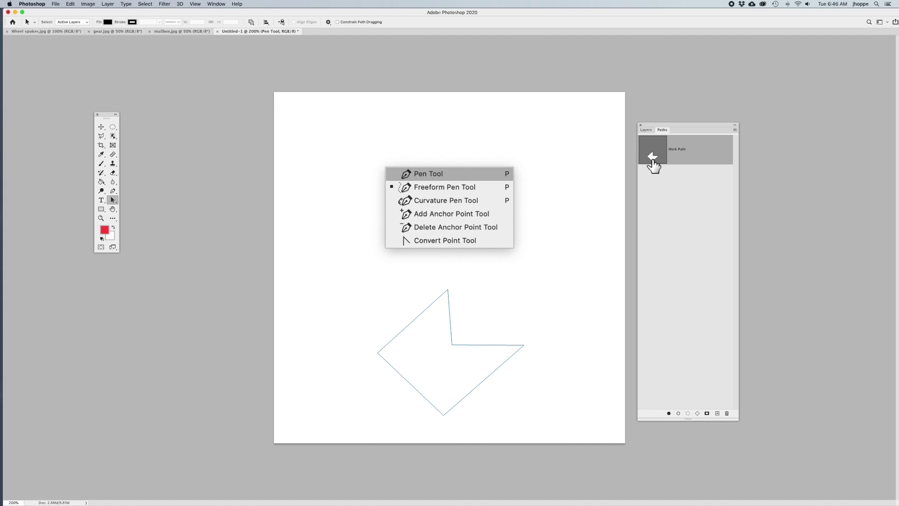
left_click(664, 183)
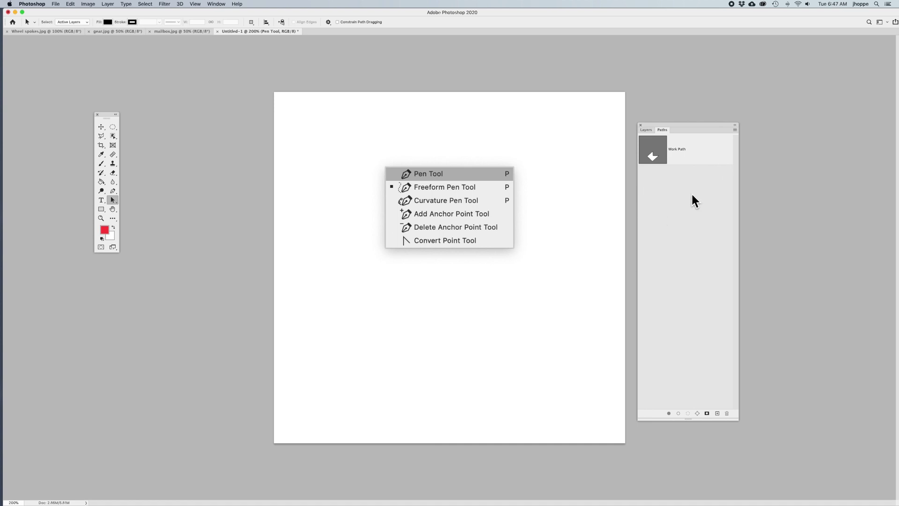
Draw a new closed five-point straight-sided path in the canvas's lower middle with the Pen tool
left_click(113, 192)
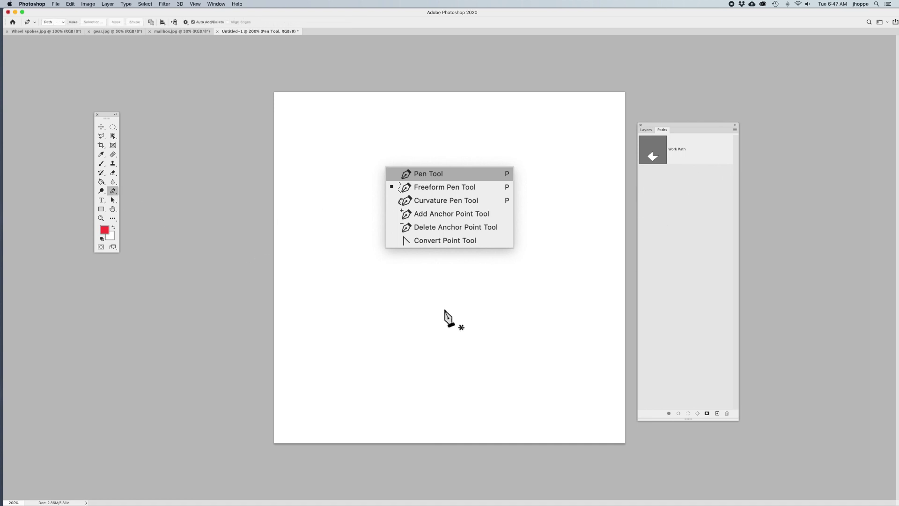
left_click(461, 302)
left_click(391, 343)
left_click(440, 381)
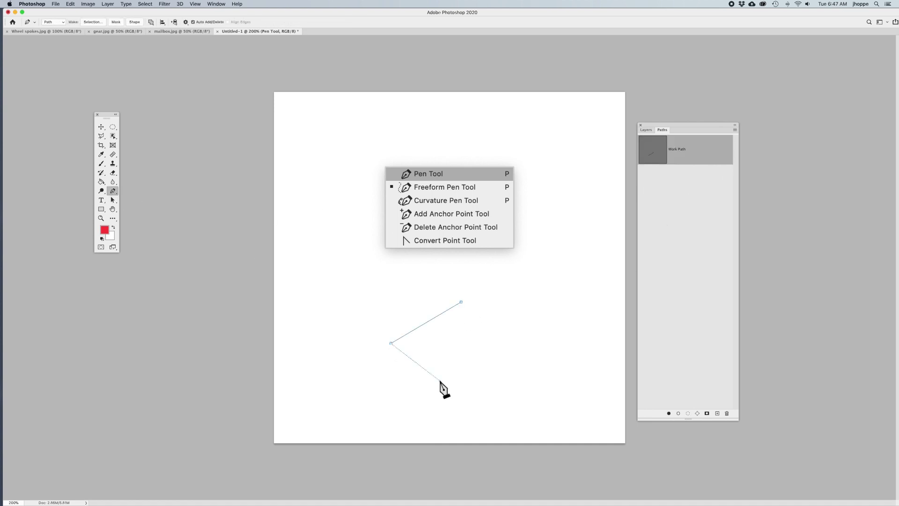
left_click(518, 341)
left_click(475, 319)
left_click(461, 302)
Save the Work Path as Path 1 and deselect it
double_click(690, 158)
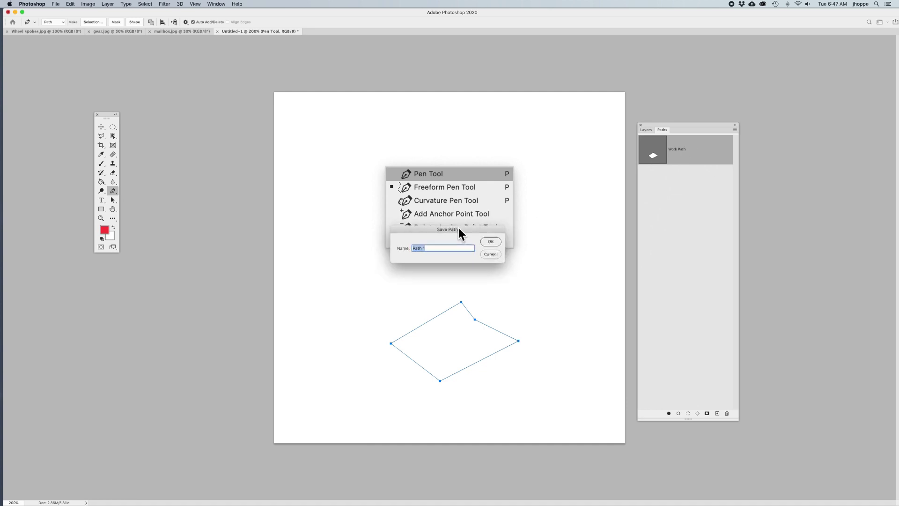
left_click_drag(459, 228, 463, 244)
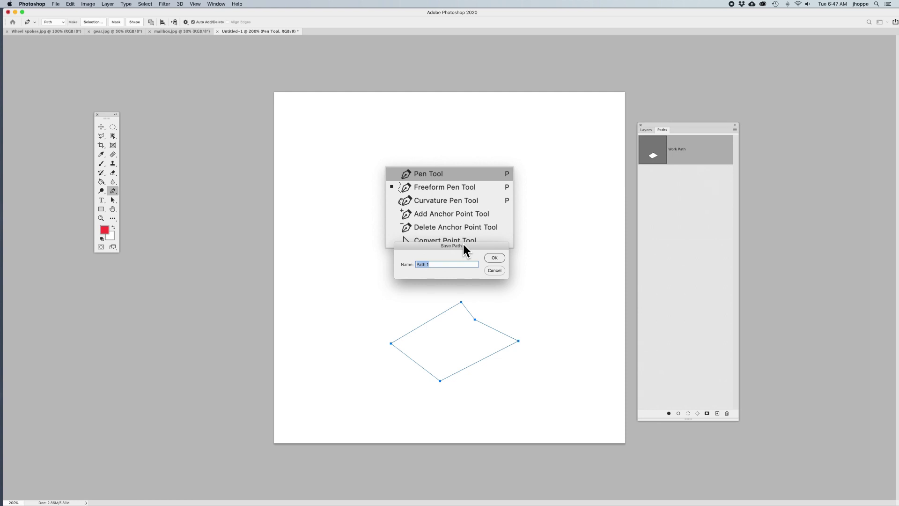
left_click(495, 259)
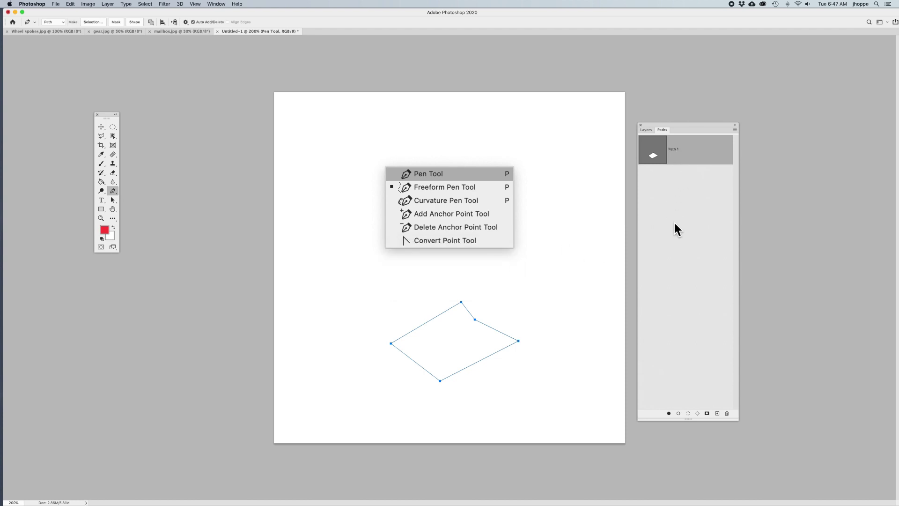
left_click(678, 179)
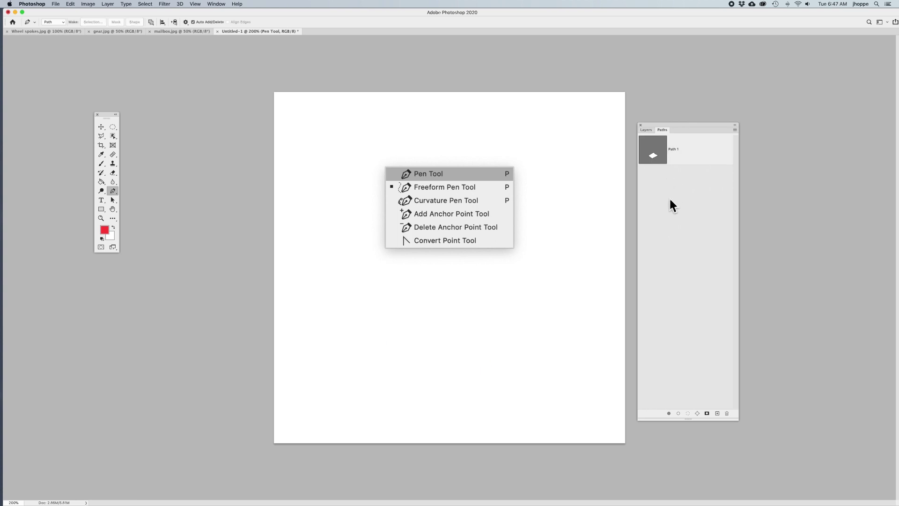
Draw a closed five-point straight-sided path in the canvas's lower-right area and deselect it without saving
left_click(523, 286)
left_click(488, 319)
left_click(556, 357)
left_click(598, 292)
left_click(549, 284)
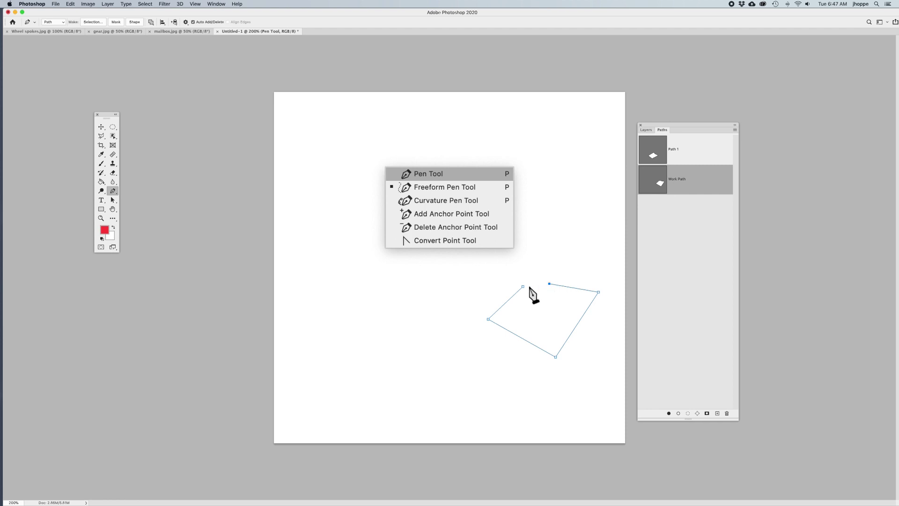
left_click(523, 286)
left_click(674, 246)
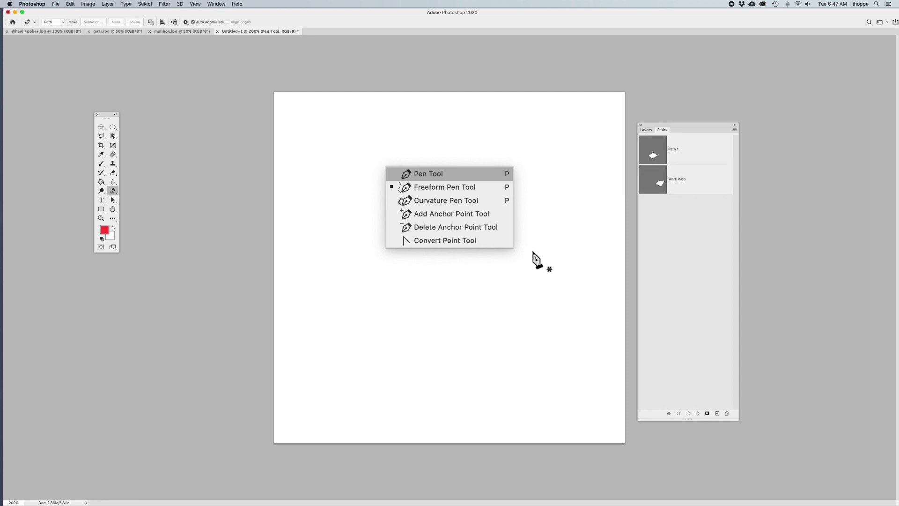
Draw a closed four-point straight-sided path right of the canvas centre with the Pen tool
left_click(546, 262)
left_click(473, 305)
left_click(527, 331)
left_click(561, 295)
left_click(547, 261)
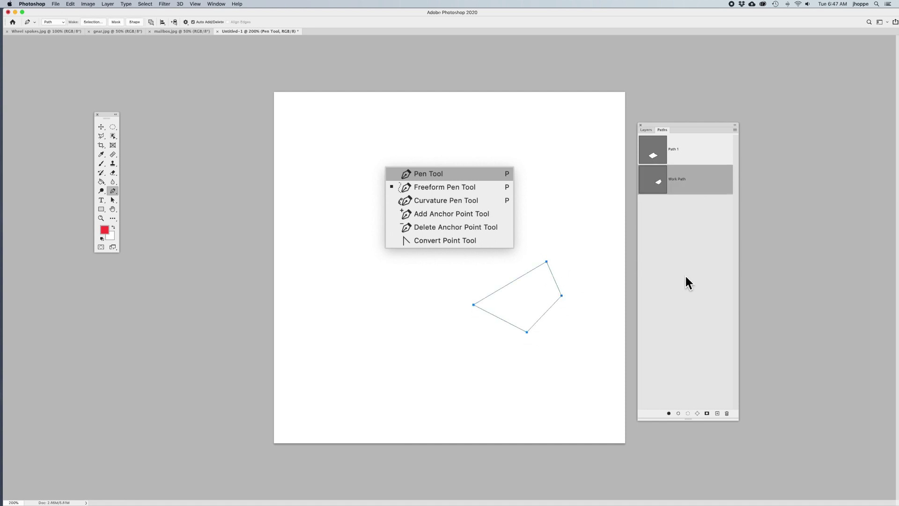
Save the four-point Work Path as Path 2 and deselect it
double_click(678, 180)
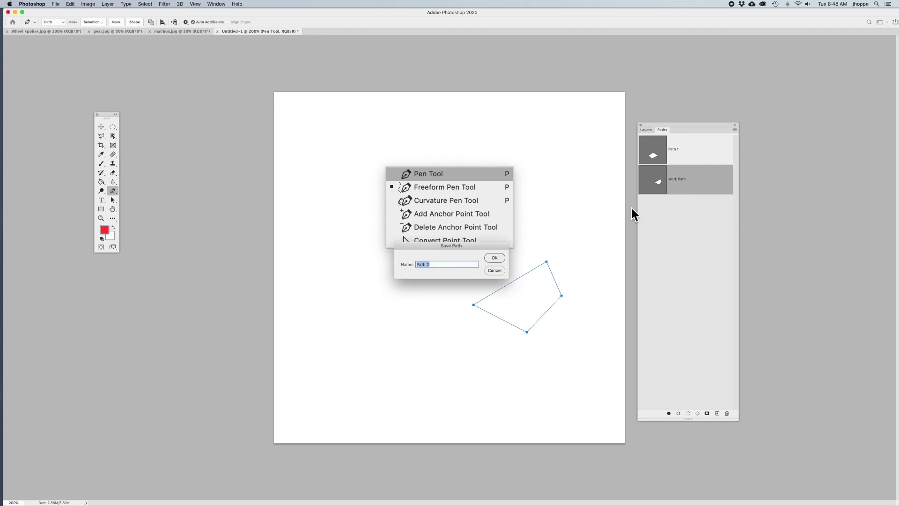
left_click(489, 258)
left_click(710, 332)
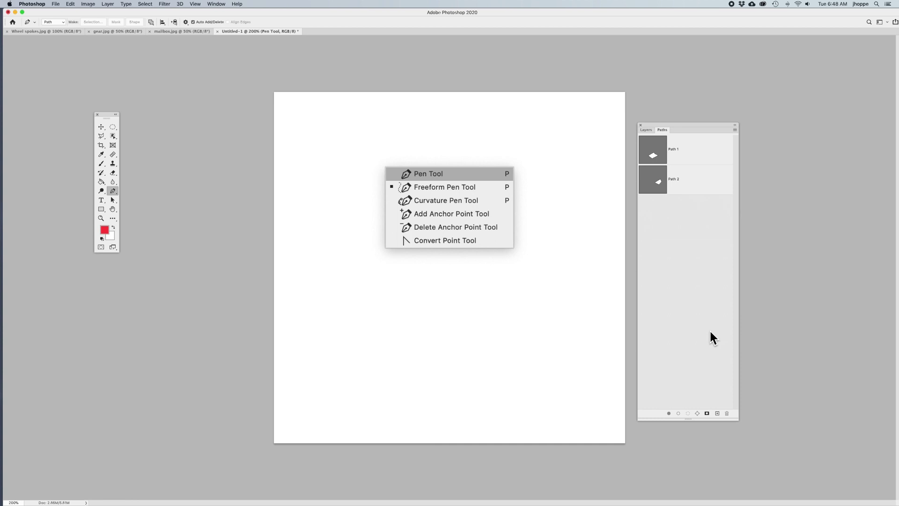
Reshape Path 2 with the Direct Selection Tool by moving its left, top and bottom anchor points outward, and deselect it
left_click(654, 187)
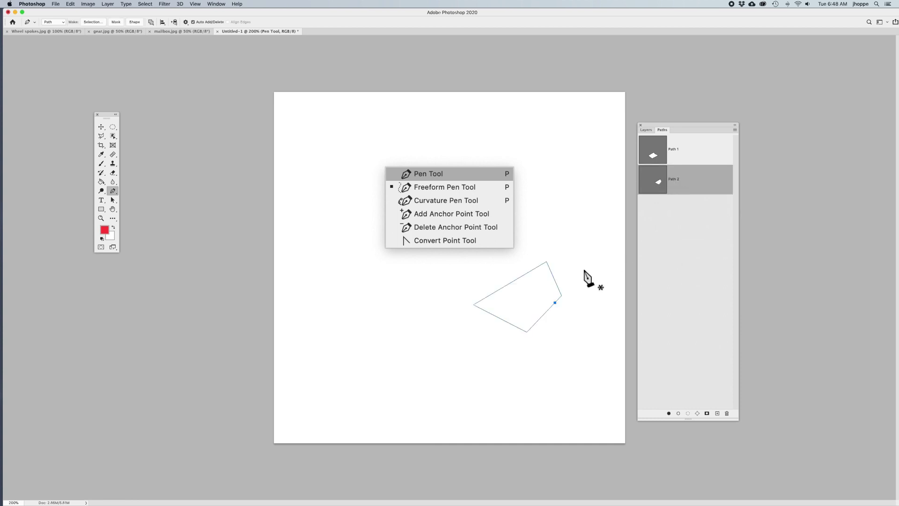
left_click_drag(113, 199, 140, 206)
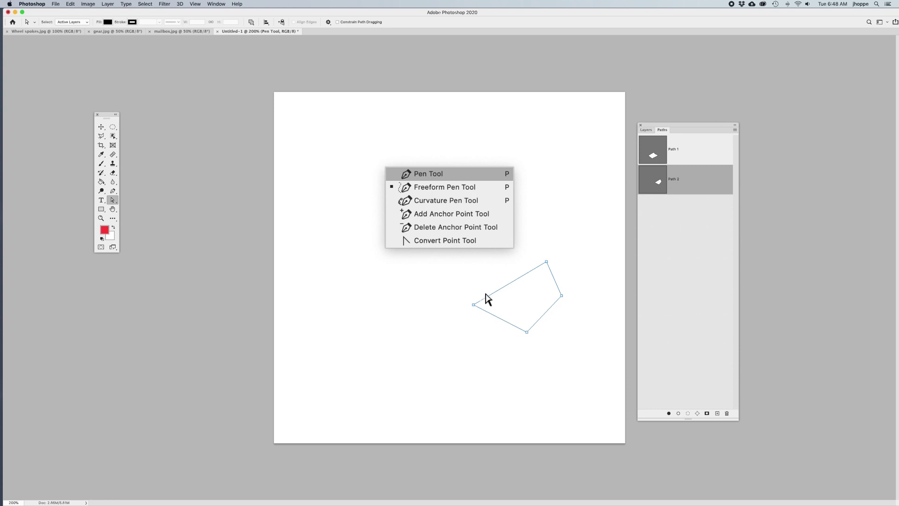
left_click(473, 305)
left_click_drag(473, 304, 446, 293)
left_click_drag(547, 262, 546, 253)
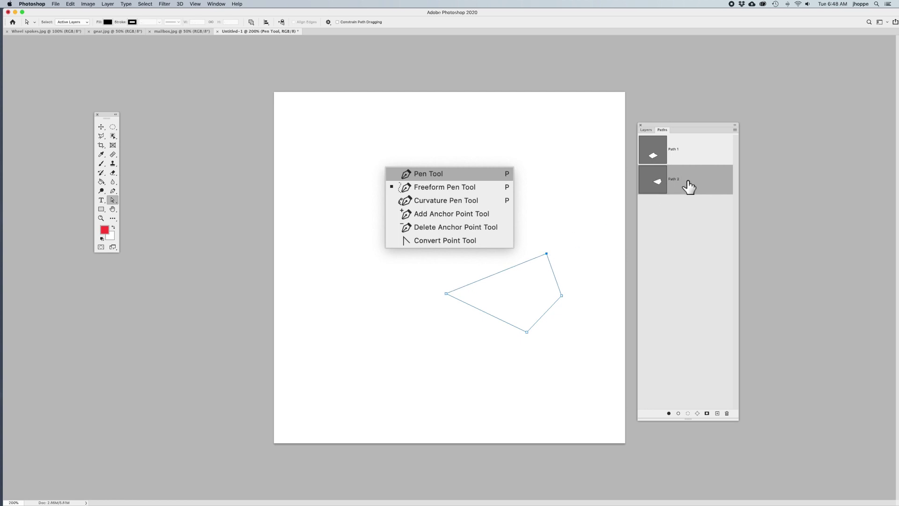
left_click_drag(527, 332, 528, 341)
left_click(684, 313)
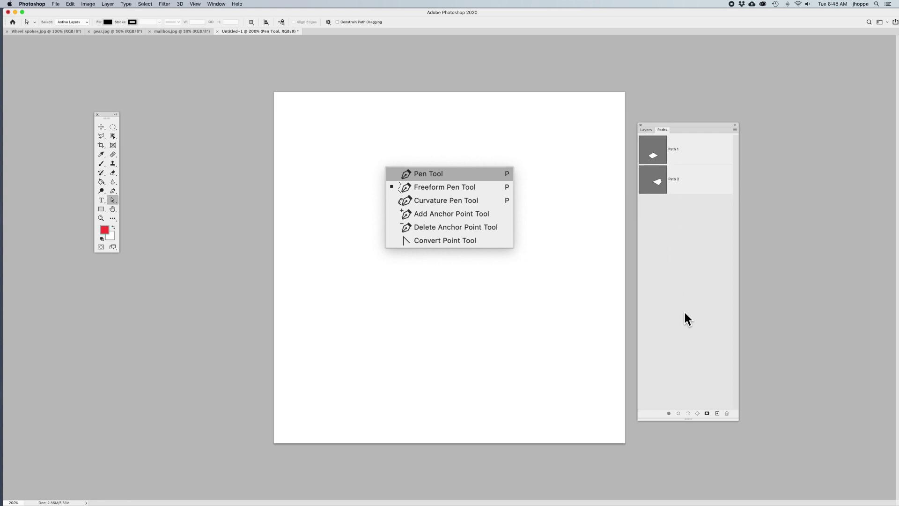
Delete Path 2 and Path 1 from the document and switch back to the Pen Tool
left_click(686, 182)
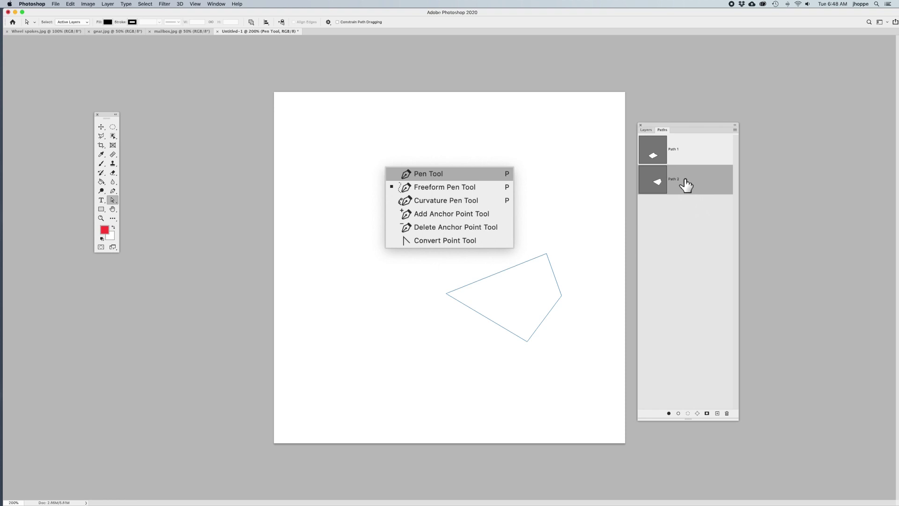
key("BackSpace")
left_click(690, 148)
key("BackSpace")
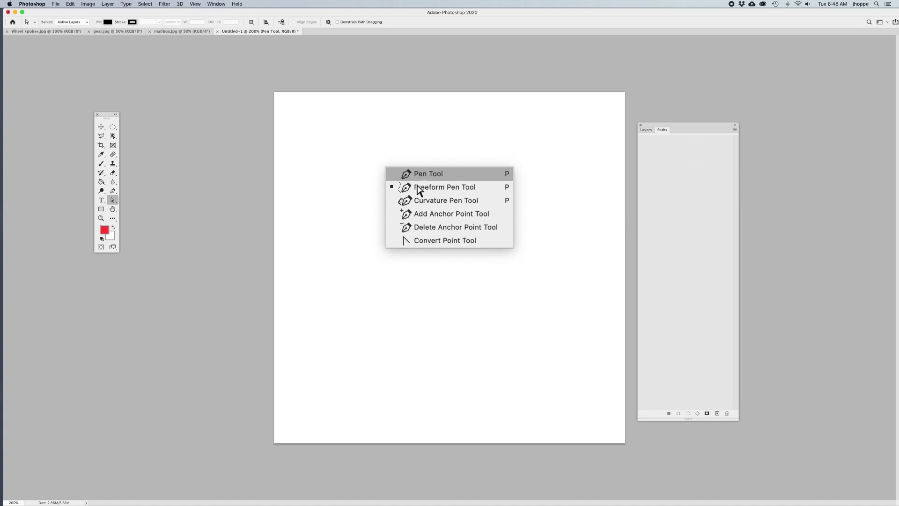
left_click(111, 190)
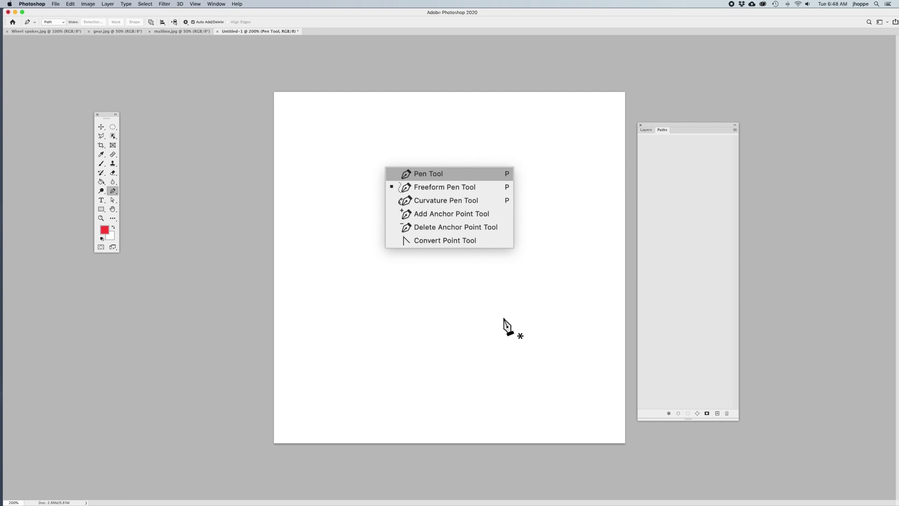
Draw a closed freeform path right of the canvas centre with the Freeform Pen Tool and delete it
left_click_drag(111, 192, 142, 195)
mouse_move(562, 213)
left_mouse_down()
mouse_move(552, 272)
mouse_move(498, 291)
mouse_move(500, 309)
mouse_move(485, 322)
mouse_move(443, 318)
mouse_move(416, 301)
mouse_move(390, 311)
mouse_move(387, 341)
mouse_move(408, 361)
mouse_move(539, 348)
mouse_move(588, 308)
mouse_move(598, 272)
mouse_move(589, 218)
mouse_move(564, 214)
left_mouse_up()
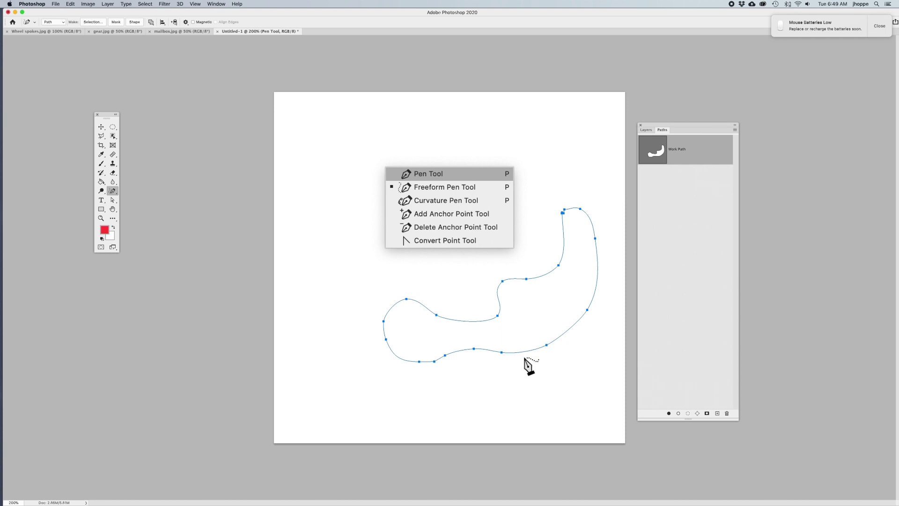
key("Delete")
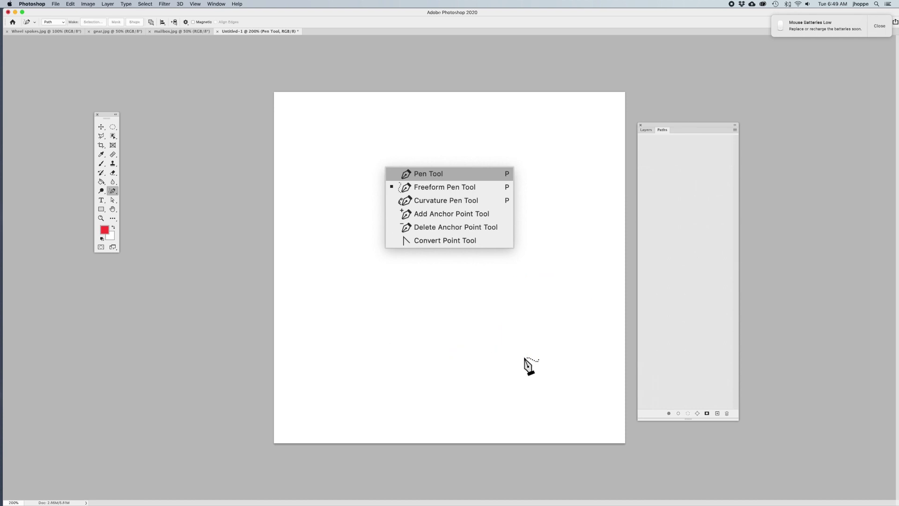
Draw a closed four-point circular path below the canvas centre with the Curvature Pen Tool and undo it
left_click_drag(111, 189, 146, 202)
left_click(447, 291)
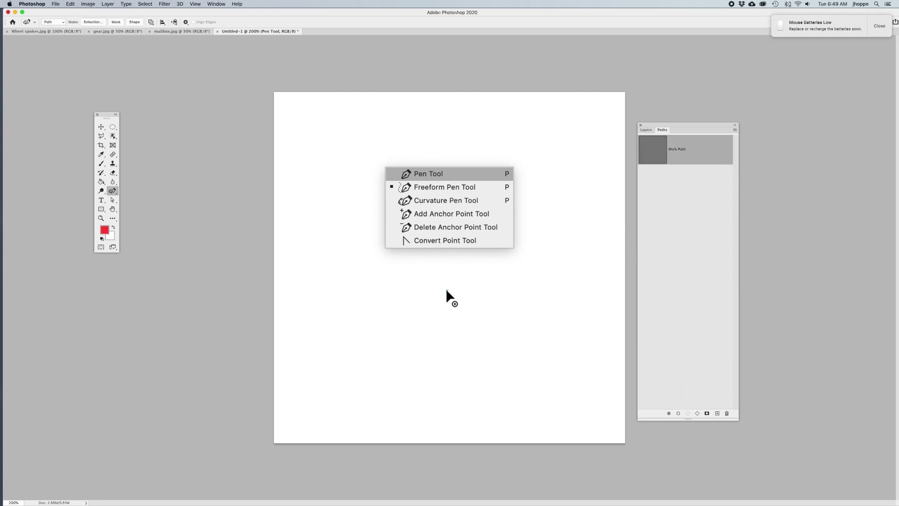
left_click(397, 337)
left_click(447, 381)
left_click(490, 336)
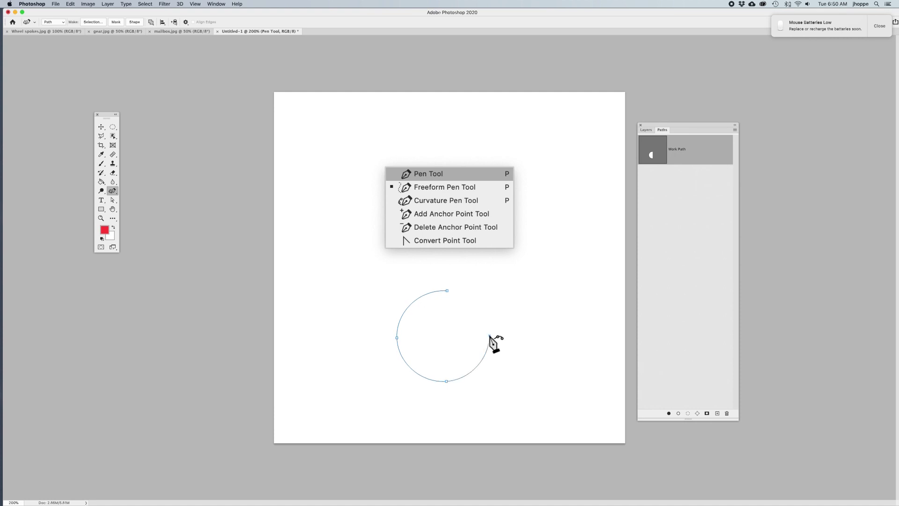
left_click(447, 291)
key("super+z")
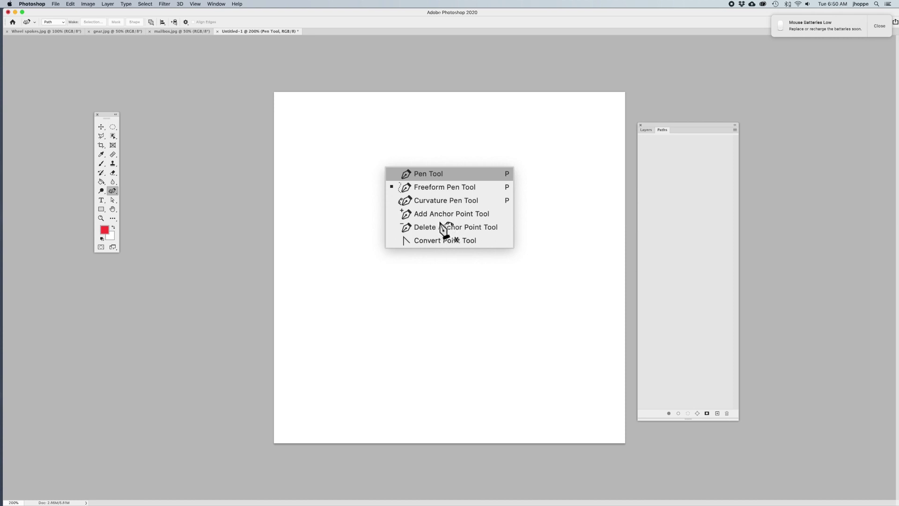
Draw a closed four-point path with the Pen Tool, giving its right anchor point vertical curve handles
left_click(113, 192)
left_click(130, 191)
left_click(442, 279)
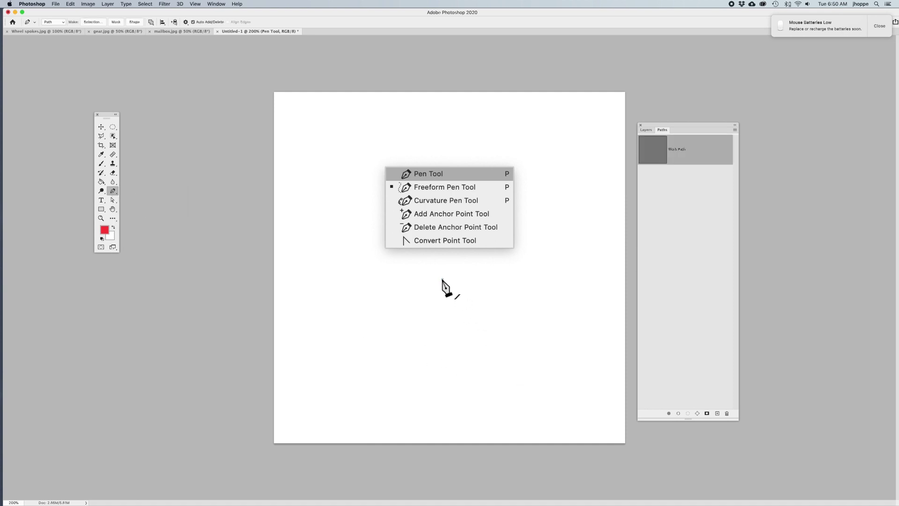
left_click(374, 335)
left_click(454, 404)
left_click_drag(507, 336, 507, 298)
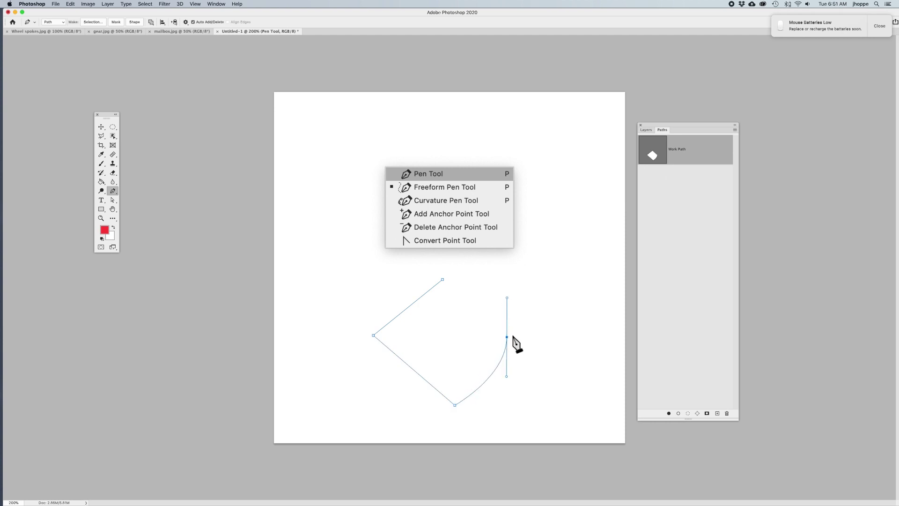
left_click(443, 280)
Replace the path's right curved anchor point with a corner point placed lower on the same curve
left_click(192, 22)
left_click(490, 375)
left_click(507, 337)
left_click(491, 375, "alt")
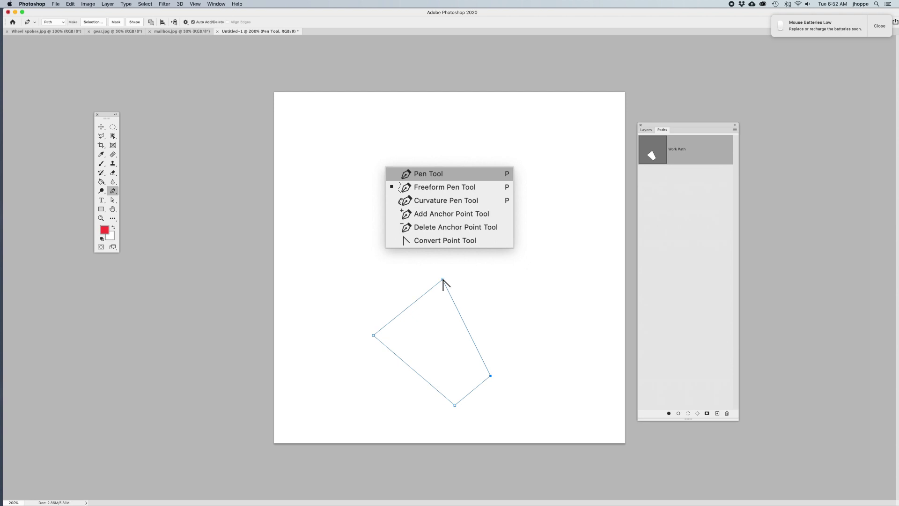
Convert the path's top corner into a smooth point with horizontal handles, add and remove an anchor point on the right curve, and deselect the path
left_click_drag(443, 280, 396, 279)
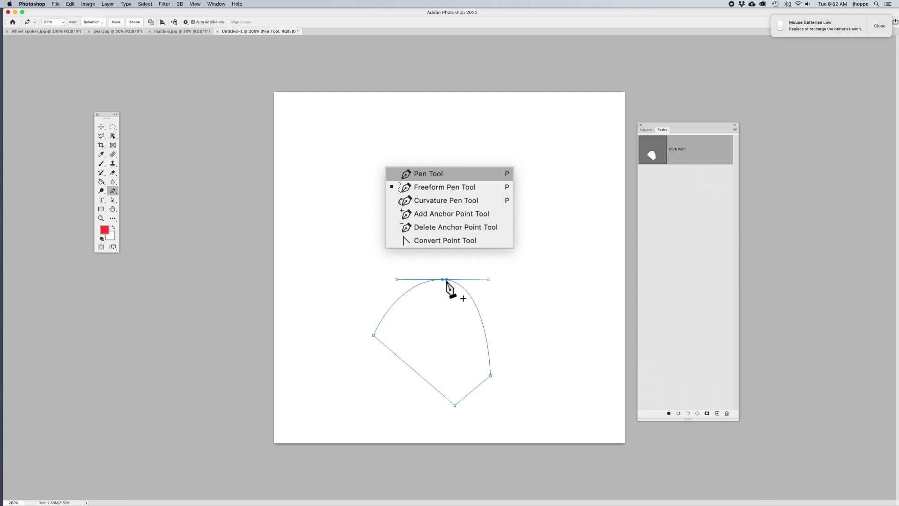
left_click(478, 311)
left_click(478, 311)
left_click(677, 255)
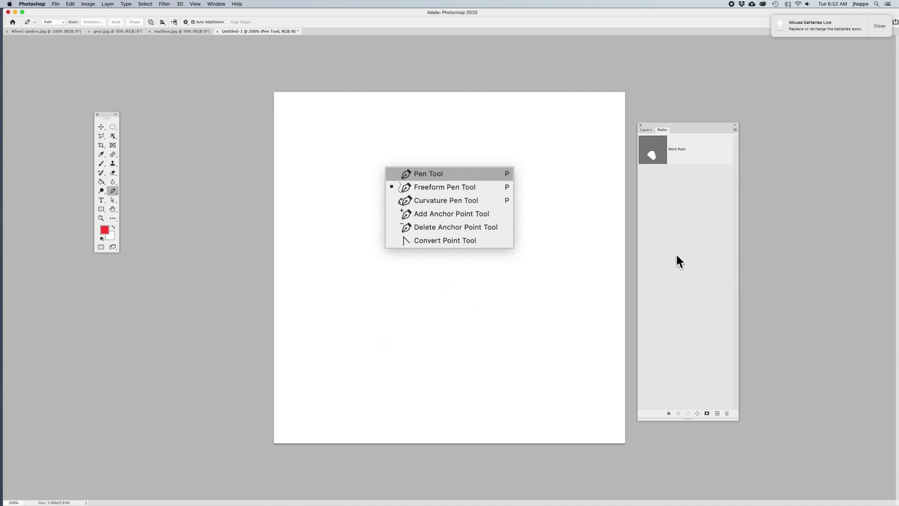
Select the whole Work Path with the Path Selection Tool, deselect its anchor points and return to the Pen Tool
left_click(652, 159)
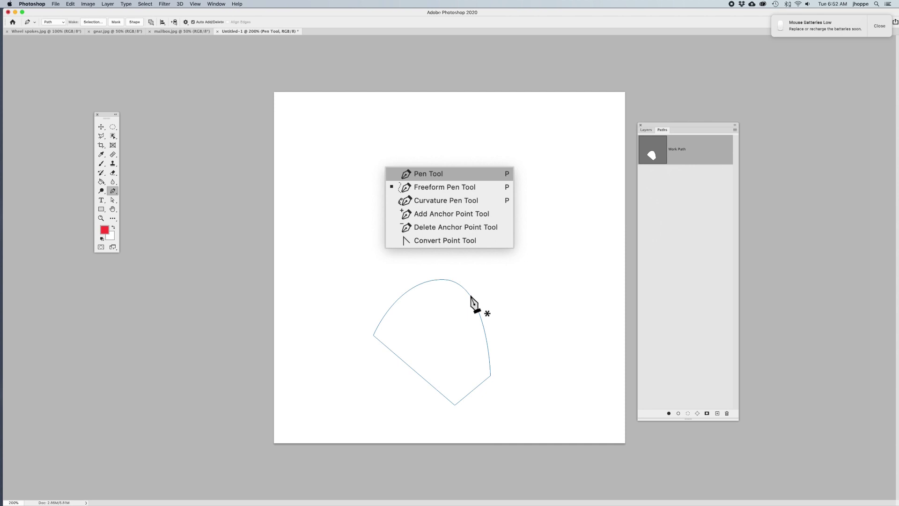
left_click(113, 201)
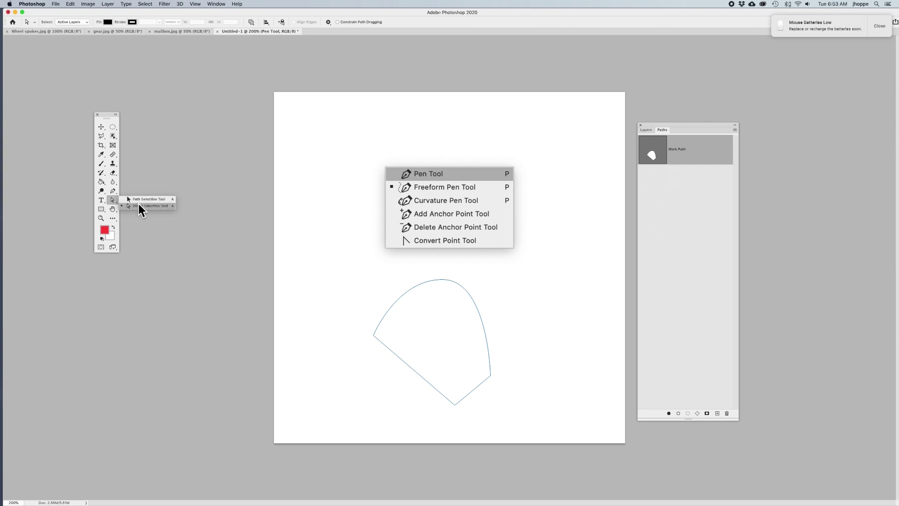
left_click(139, 199)
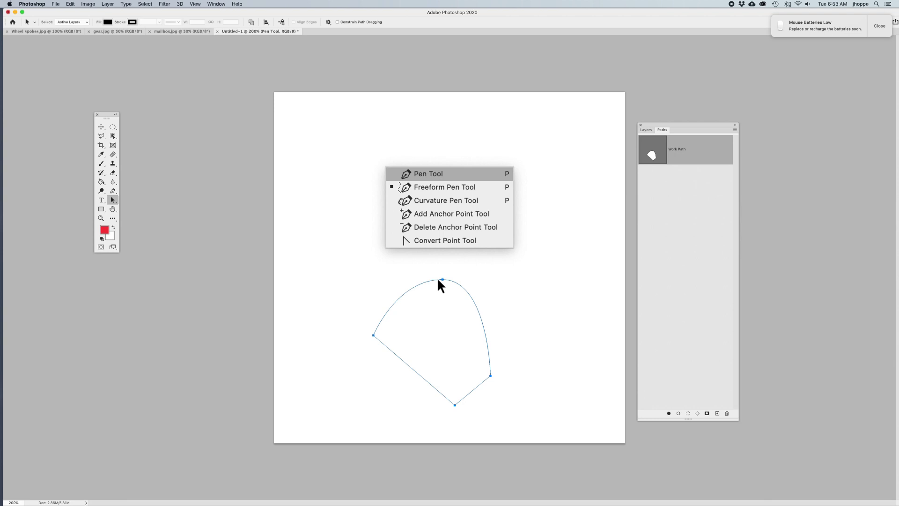
left_click(648, 269)
left_click(654, 157)
left_click(112, 200)
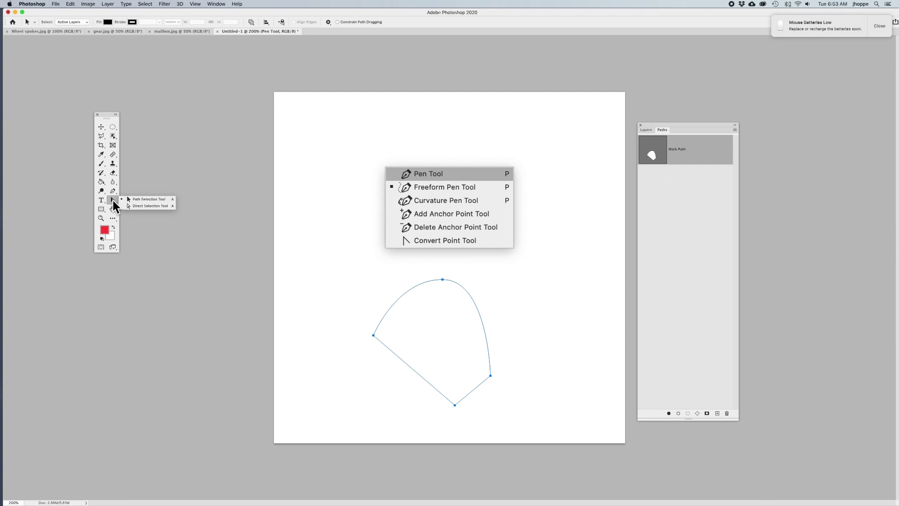
left_click(464, 284)
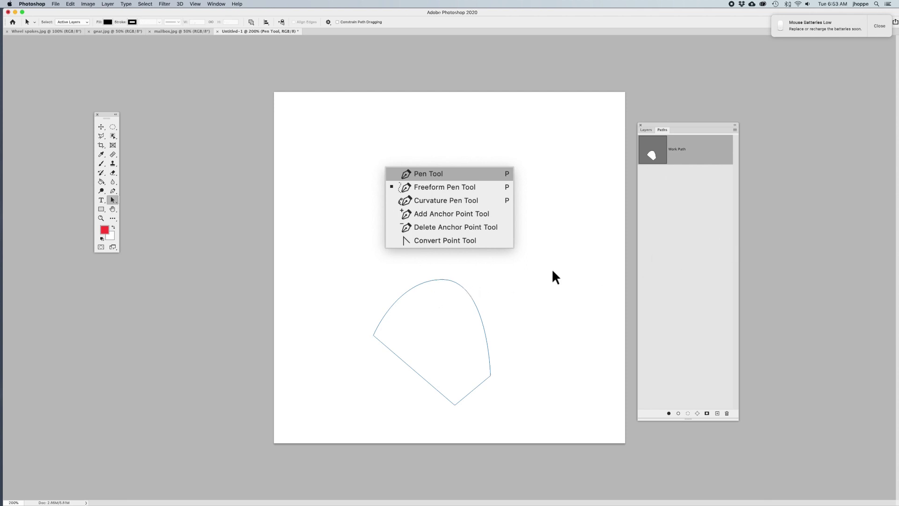
key("p")
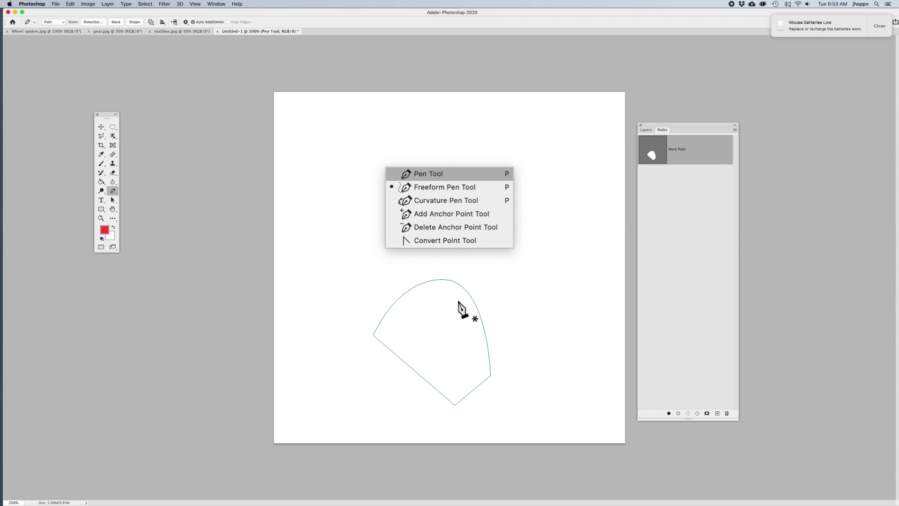
Delete the rounded four-point Work Path from the document
left_click(455, 282)
left_click(408, 291)
left_click(645, 130)
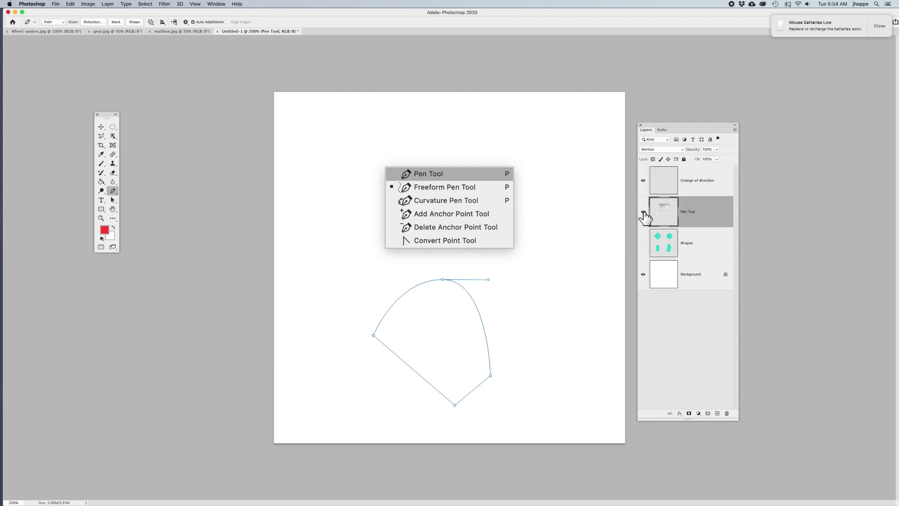
left_click(662, 130)
key("Delete")
key("Delete")
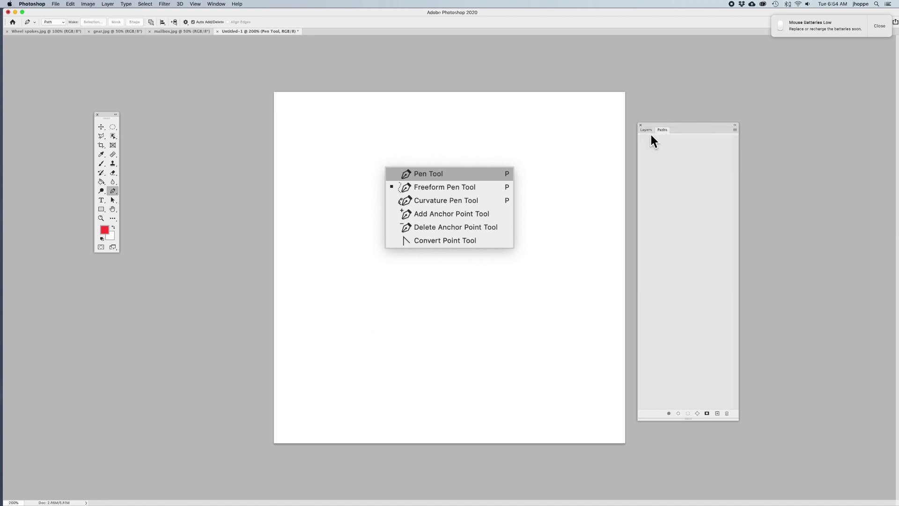
Show the Shapes layer, hide the Pen Tool layer, and make Shapes the active layer
left_click(647, 129)
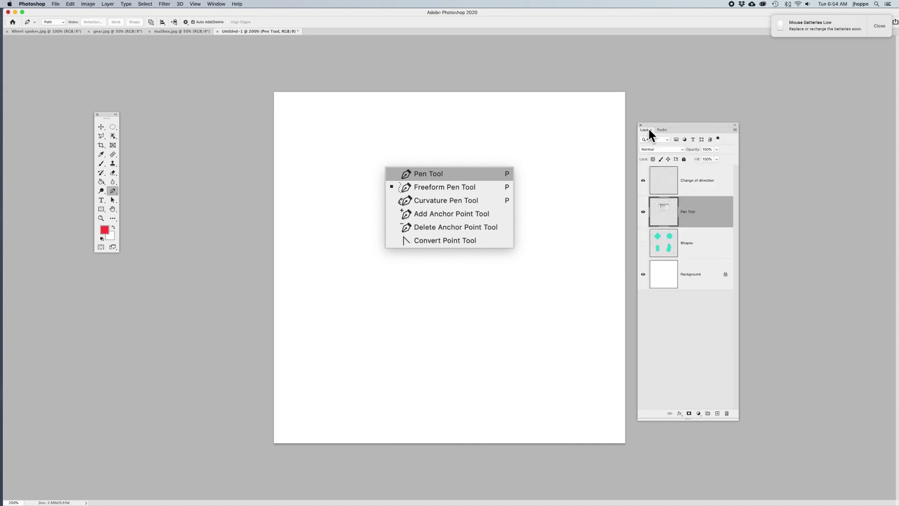
left_click(644, 244)
left_click(643, 212)
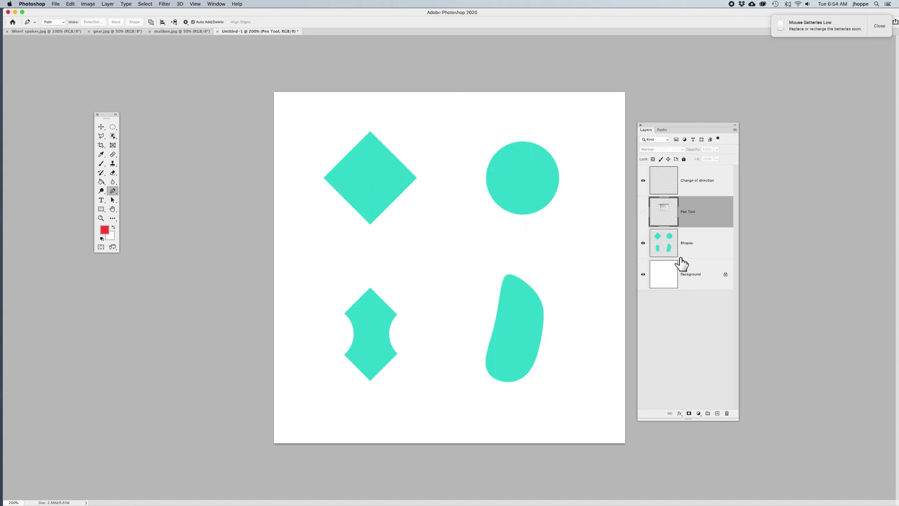
left_click(705, 254)
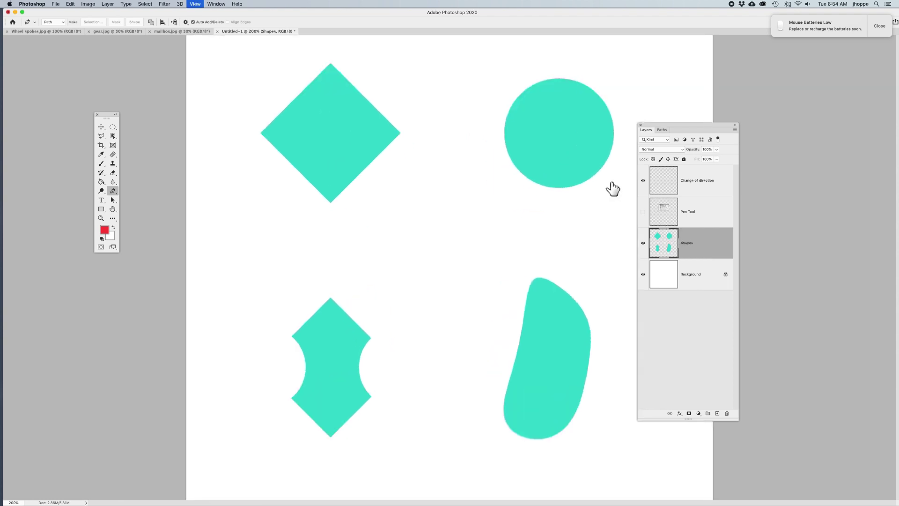
Trace the green diamond with a closed straight-sided Pen Tool path, placing one anchor point on each corner
key("super+plus")
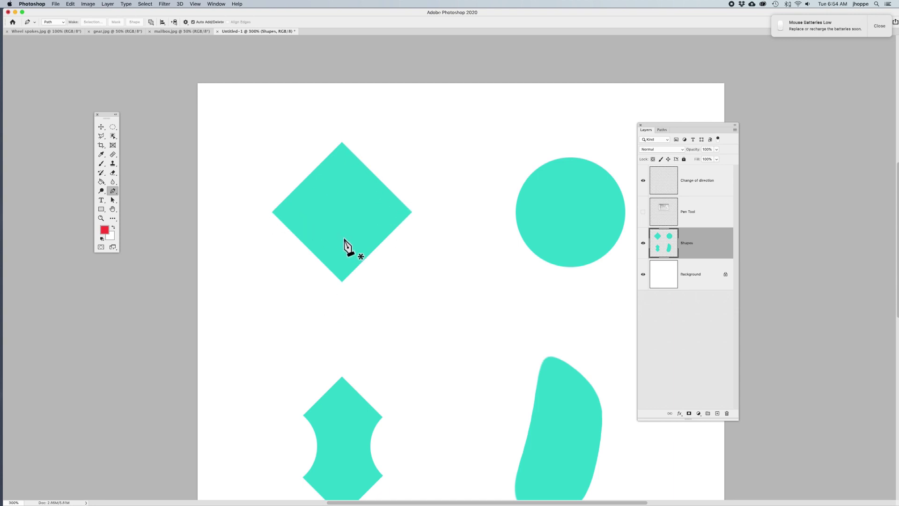
left_click(343, 143)
left_click(272, 212)
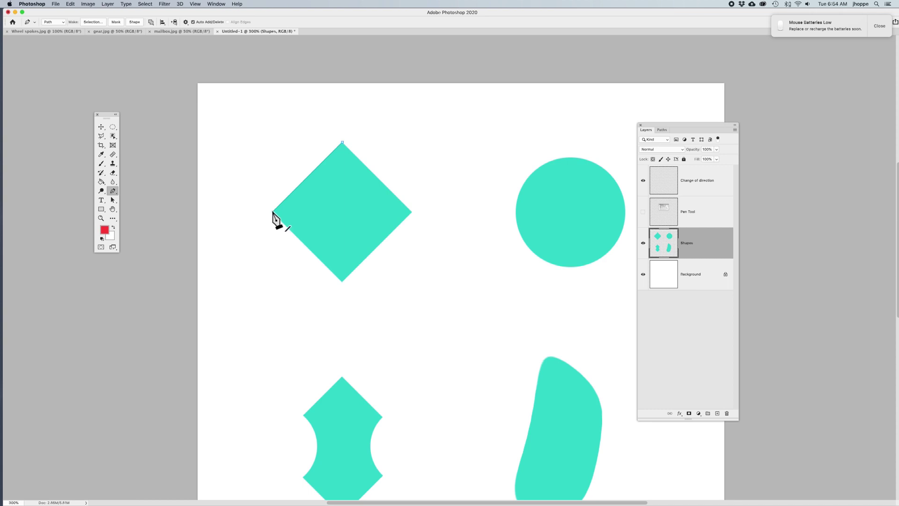
left_click(342, 281)
left_click(411, 212)
left_click(342, 142)
Save the diamond's Work Path under the name Sqaure and deselect it
left_click(660, 131)
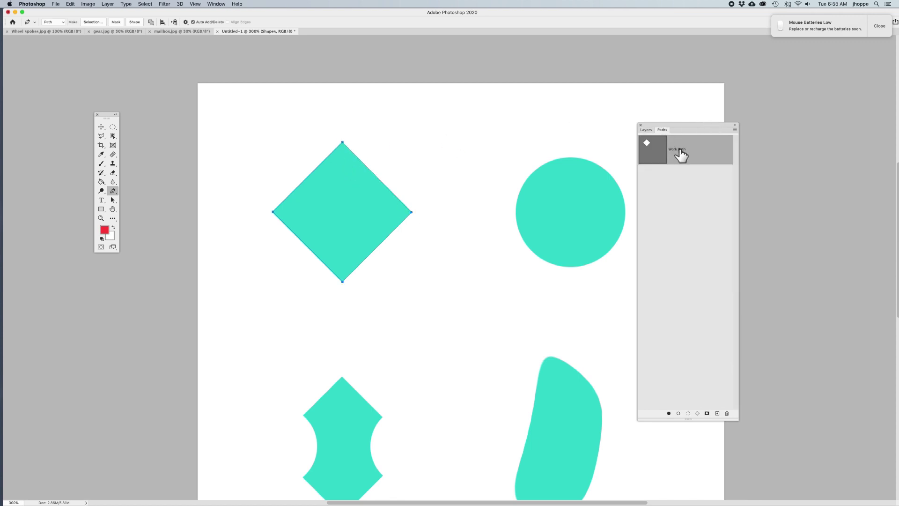
double_click(679, 148)
type("Sqaure")
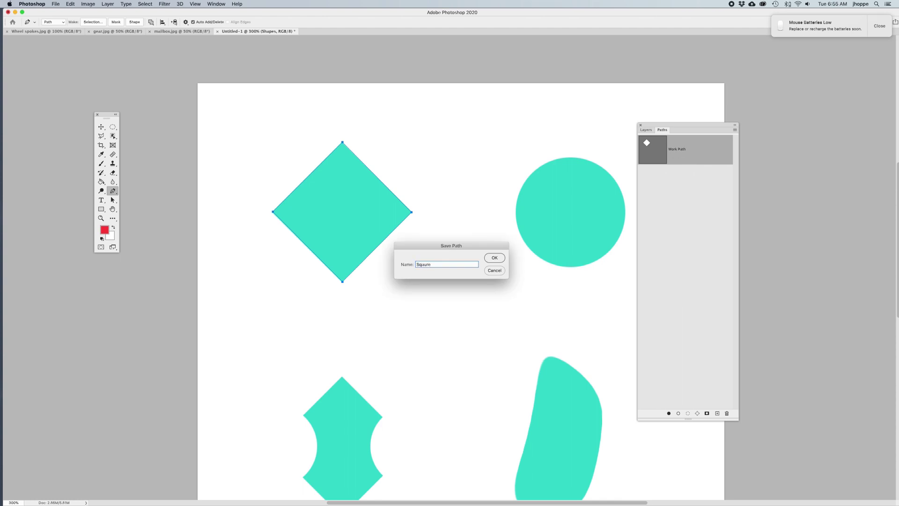
key("Return")
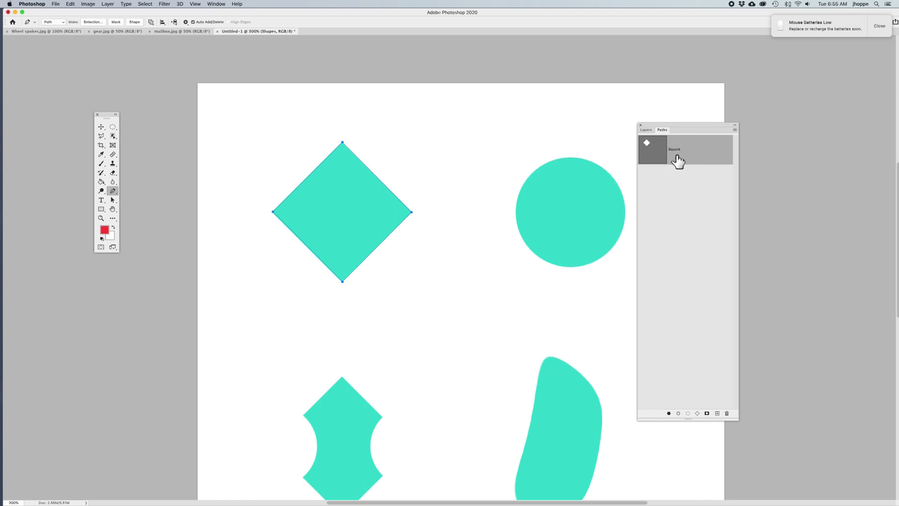
left_click(660, 193)
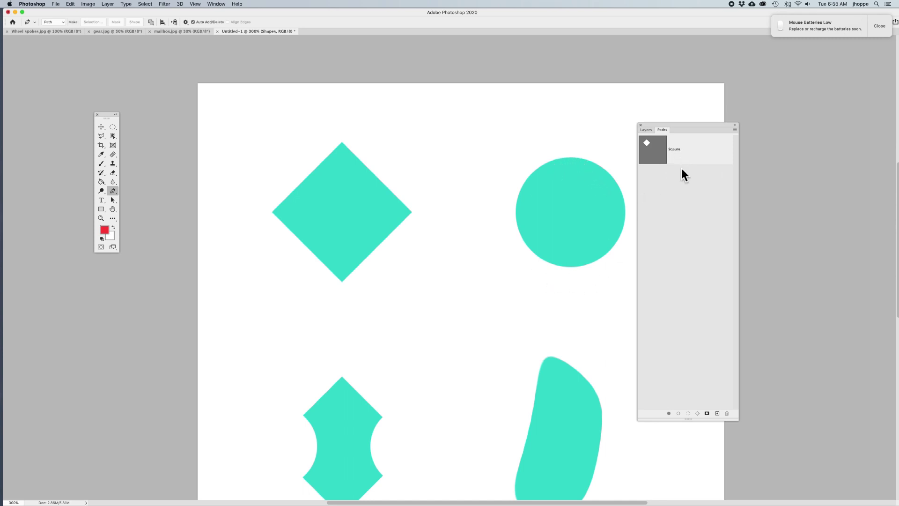
left_click(659, 156)
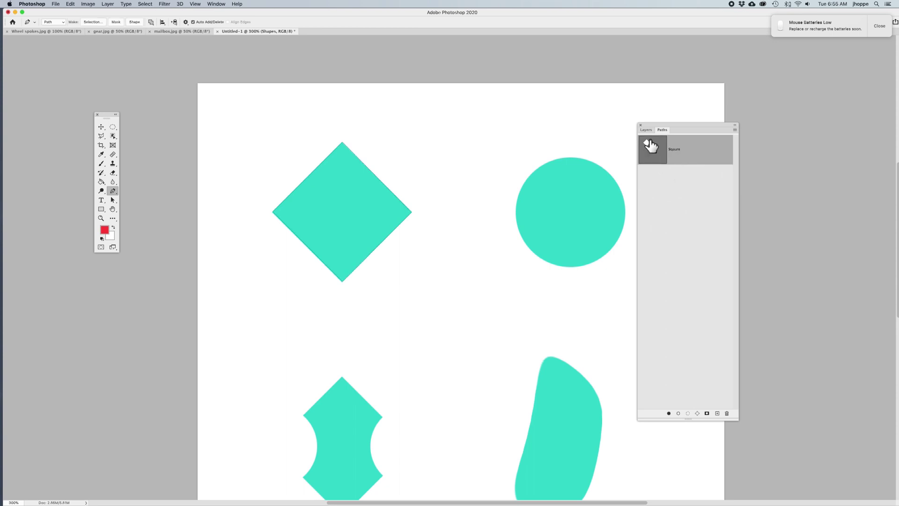
left_click(665, 195)
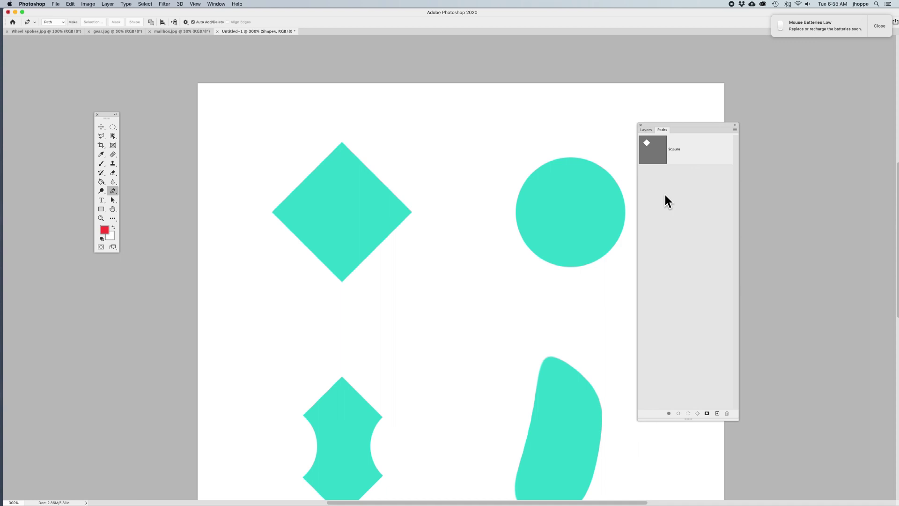
left_click(570, 158)
left_click(516, 213)
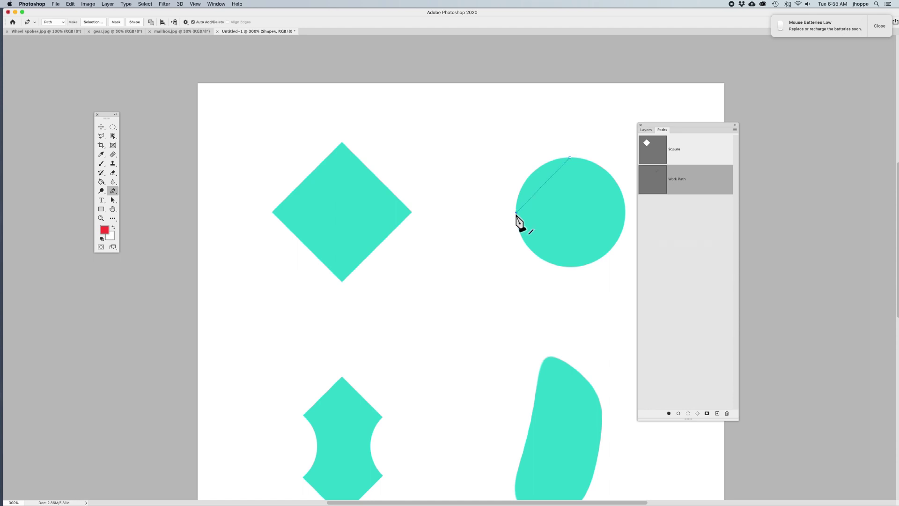
left_click(570, 266)
key("BackSpace")
key("BackSpace")
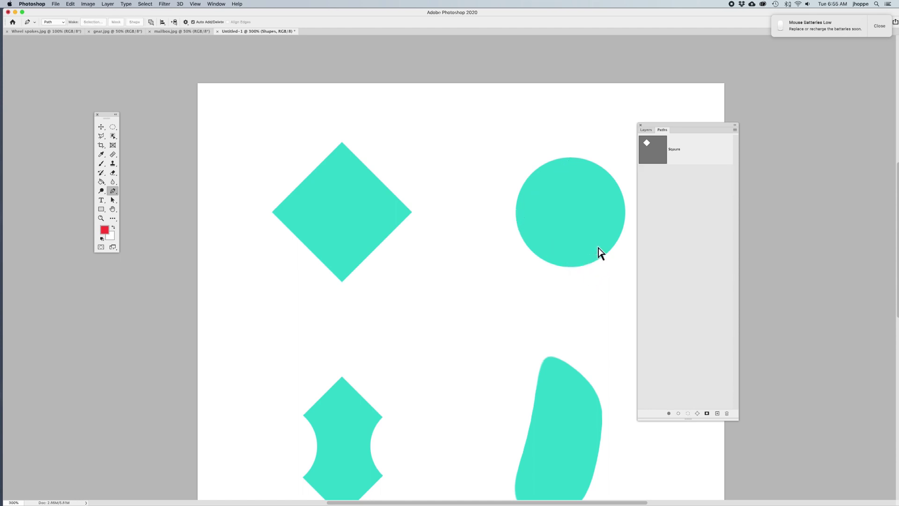
Try to trace the green circle with a closed curved Pen Tool path of four edge anchor points, and delete the attempt
key("super+equal")
left_click_drag(562, 233, 453, 241)
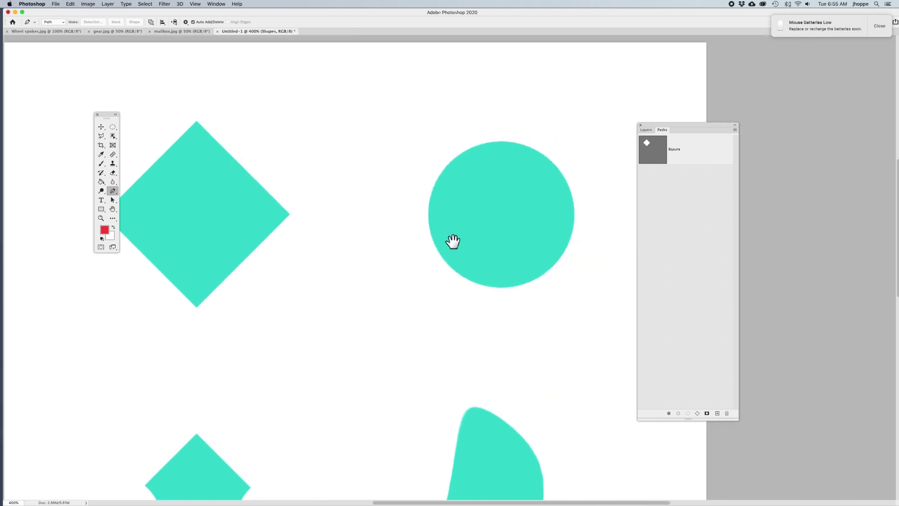
left_click(504, 142)
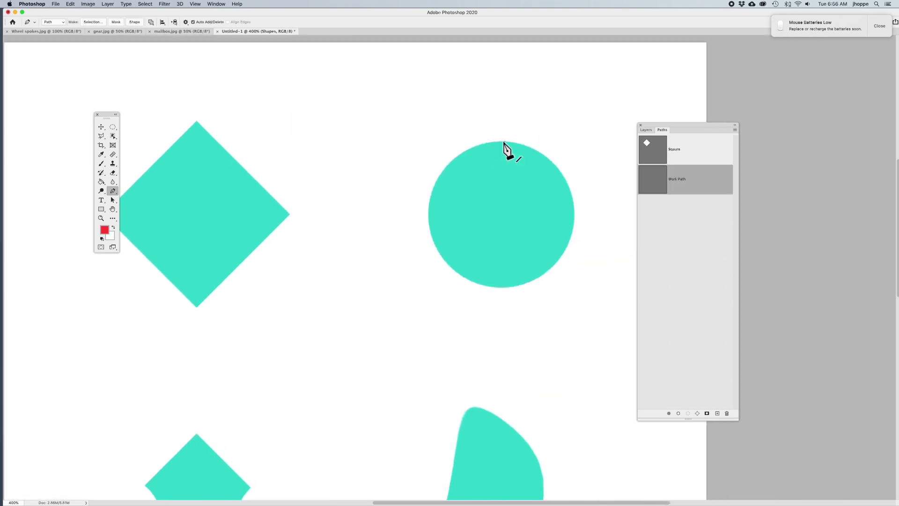
left_click(429, 215)
left_click_drag(428, 216, 428, 290)
left_click_drag(428, 290, 428, 290)
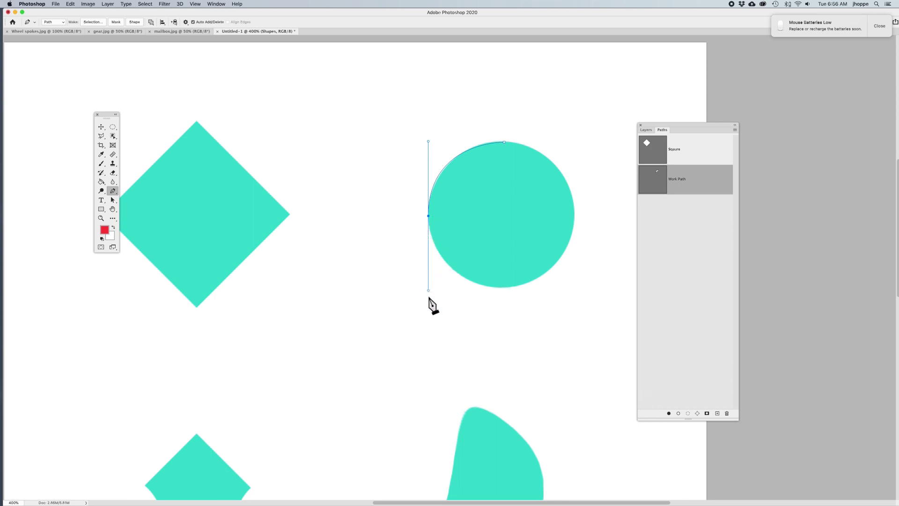
left_click(504, 287)
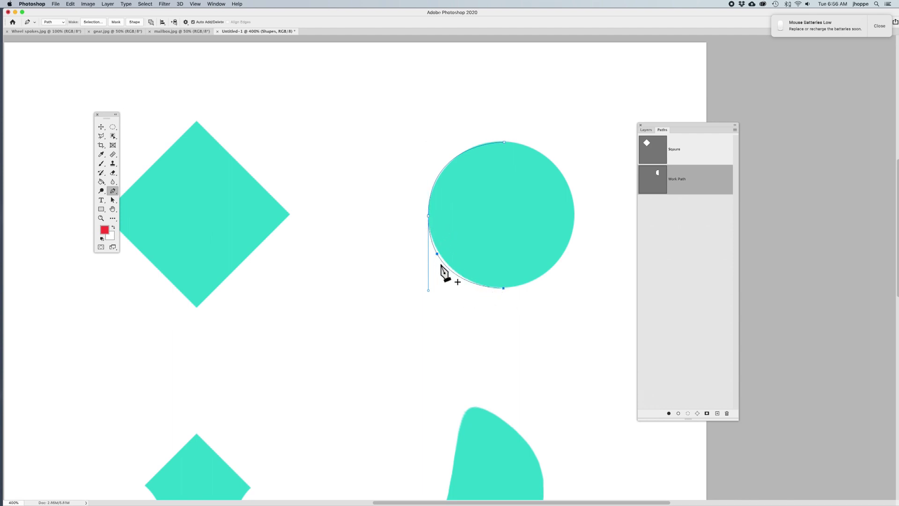
left_click(504, 289)
left_click_drag(575, 217, 574, 150)
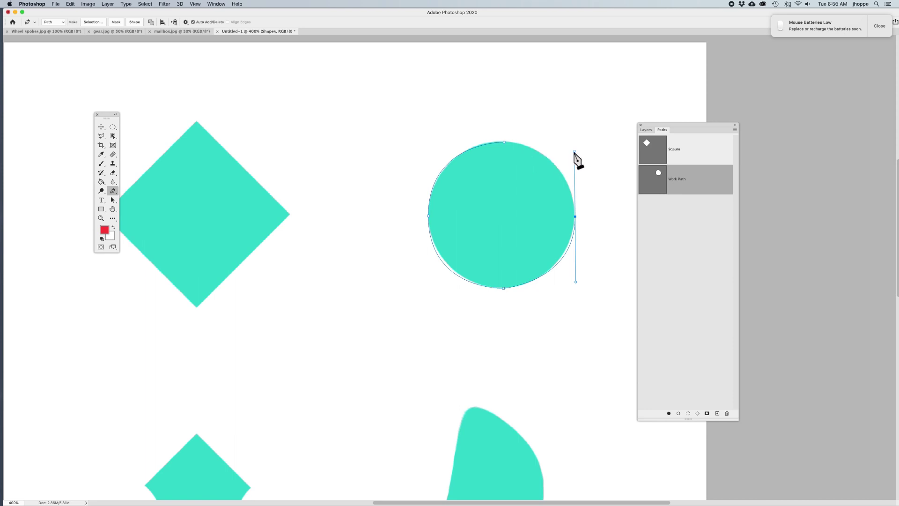
left_click(504, 142)
key("BackSpace")
key("BackSpace")
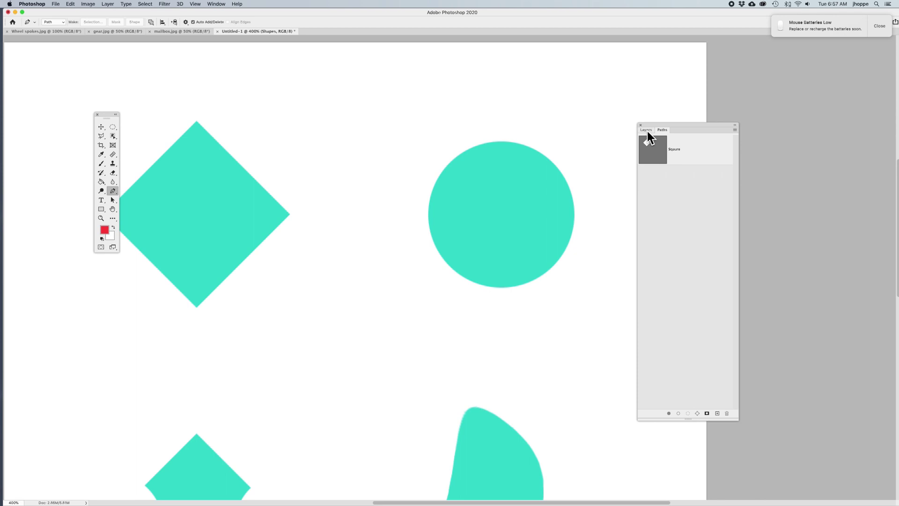
On the Change of direction layer, mark each of the diamond's four corners with a small red Brush dot
left_click(646, 130)
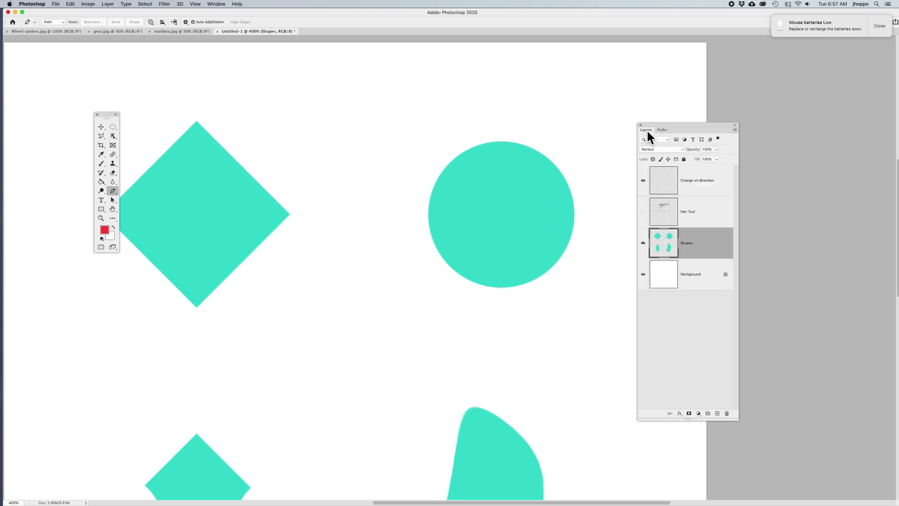
left_click(692, 185)
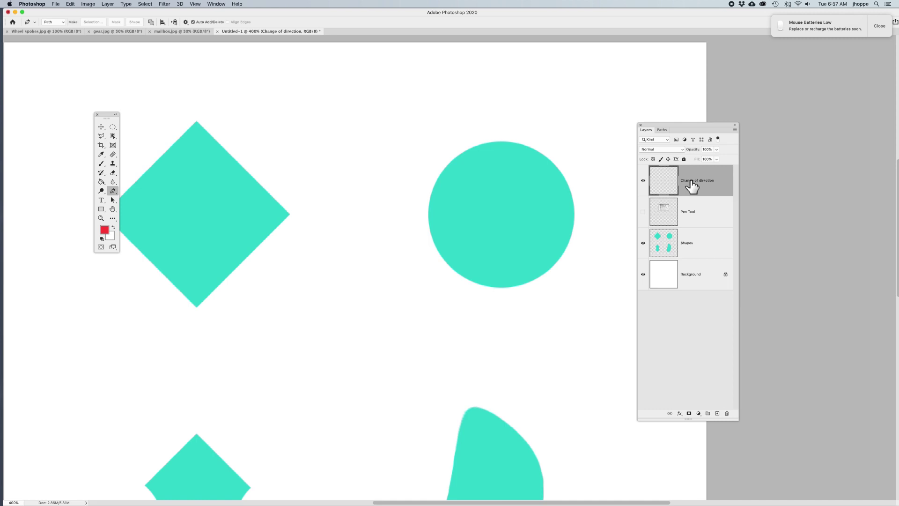
key("b")
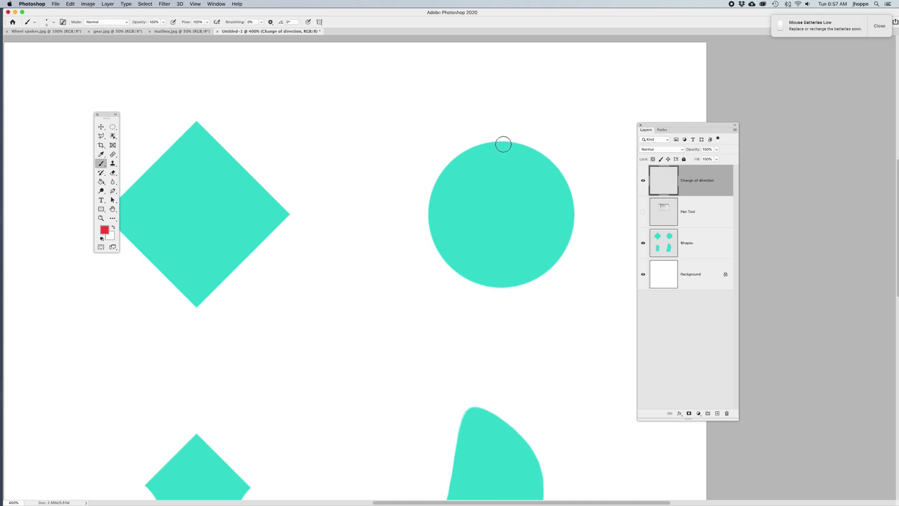
scroll(499, 143, "left", 2)
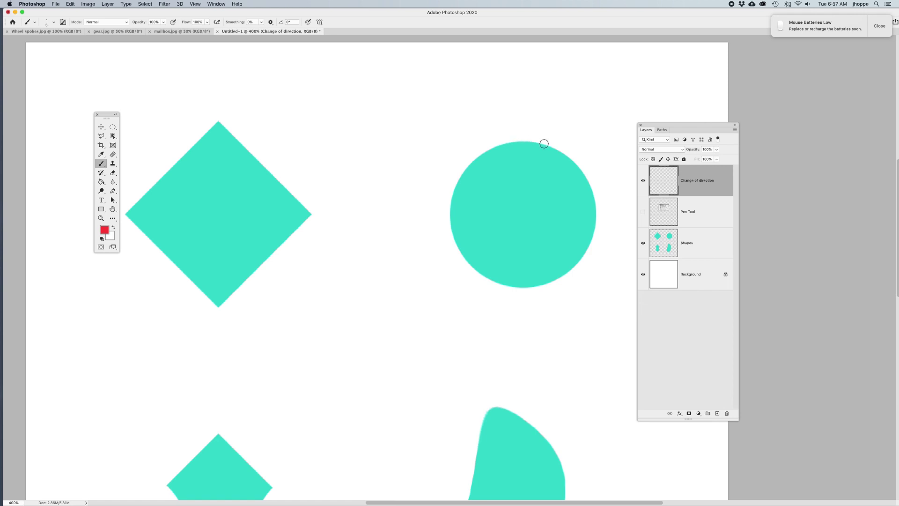
key("bracketleft")
left_click(219, 121)
key("bracketright")
key("bracketright")
key("bracketright")
key("bracketright")
left_click(218, 122)
left_click(125, 214)
left_click(218, 307)
left_click(311, 214)
Mark the circle's topmost, leftmost, lowest and rightmost edge points with red Brush dots
left_click(523, 141)
left_click(451, 216)
left_click(524, 287)
left_click(596, 214)
Switch to the Pen Tool and hide the Change of direction layer
left_click(662, 130)
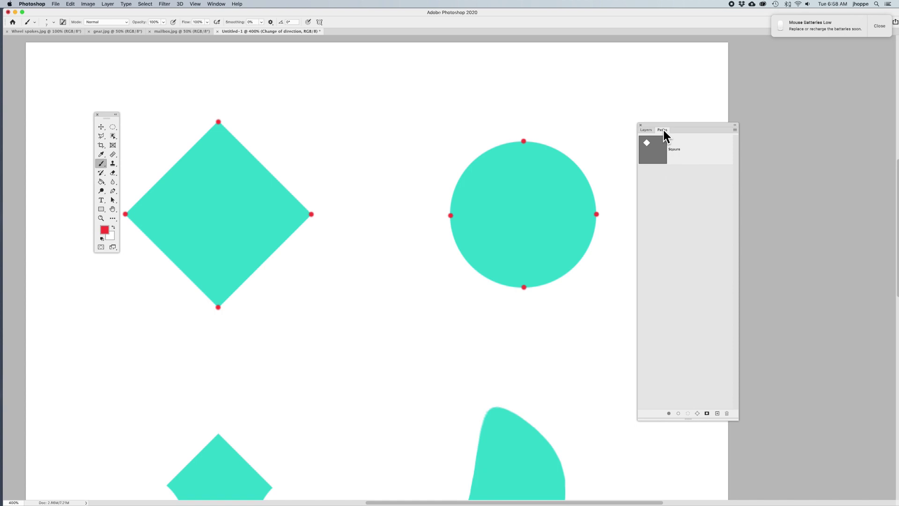
key("p")
left_click(649, 130)
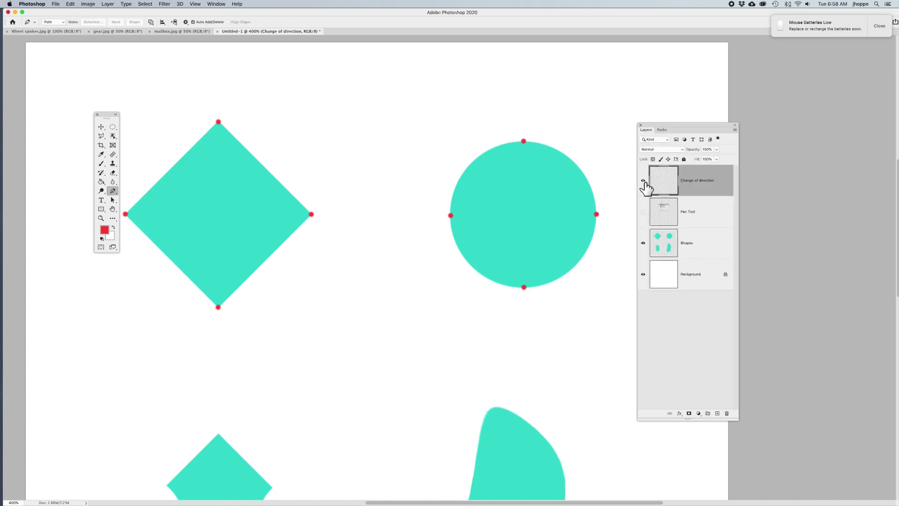
left_click(644, 181)
Try to trace the circle again from its topmost point with curved anchors on its sides, and discard the path
left_click(523, 142)
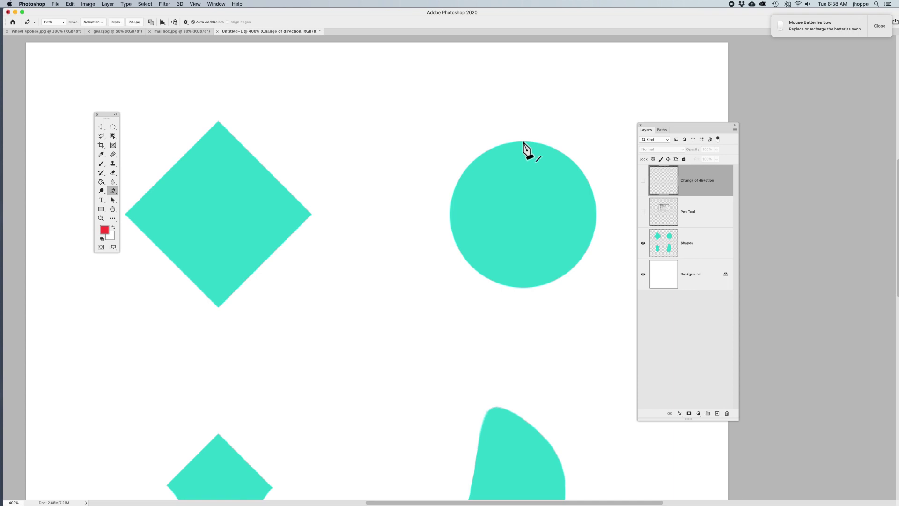
left_click_drag(450, 215, 448, 285)
left_click_drag(450, 284, 450, 283)
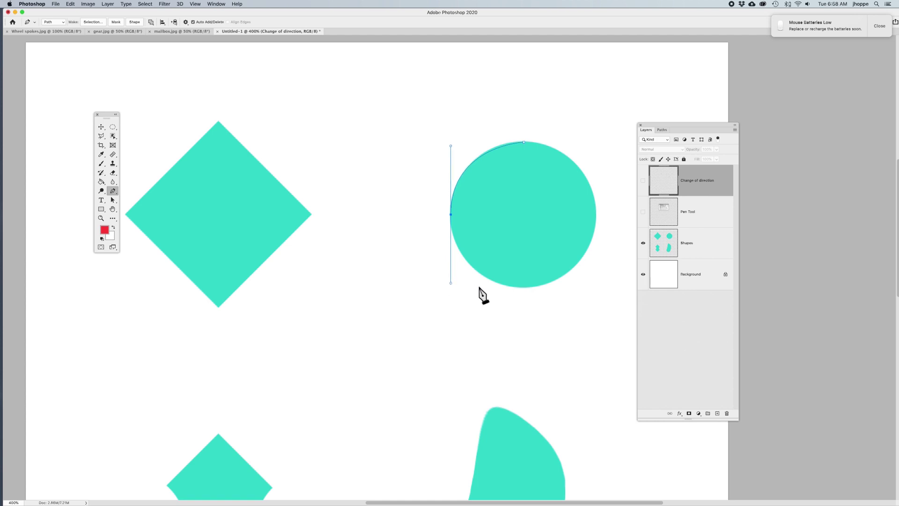
left_click(525, 288)
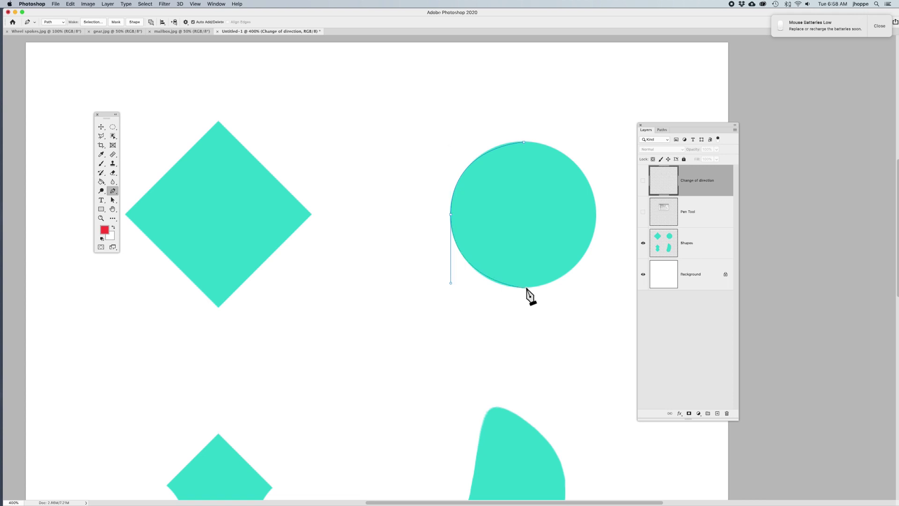
left_click(596, 216)
left_click_drag(596, 209, 600, 154)
left_click(525, 142)
left_click(596, 215)
left_click(506, 145)
key("super+z")
key("Escape")
Show the rulers and place a vertical and a horizontal guide through the circle's center
key("super+r")
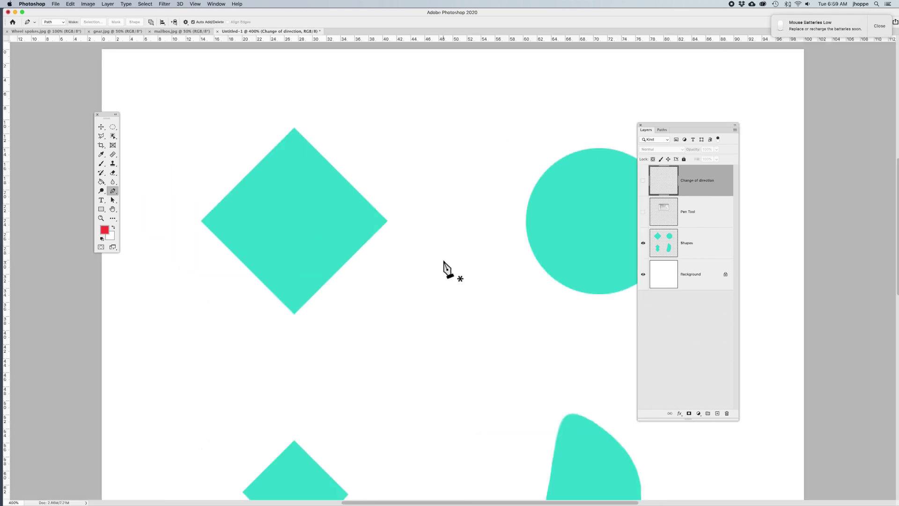
left_click_drag(500, 265, 395, 271)
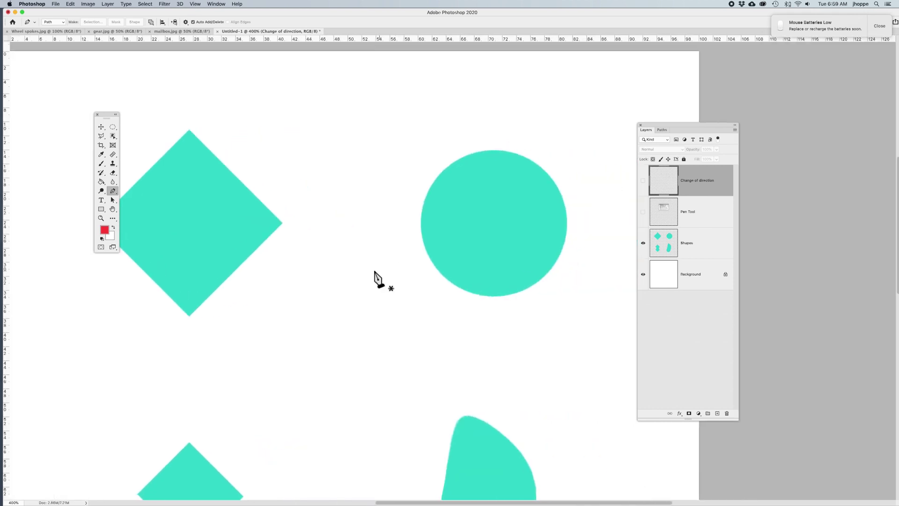
left_click_drag(4, 250, 495, 253)
left_click_drag(519, 38, 534, 224)
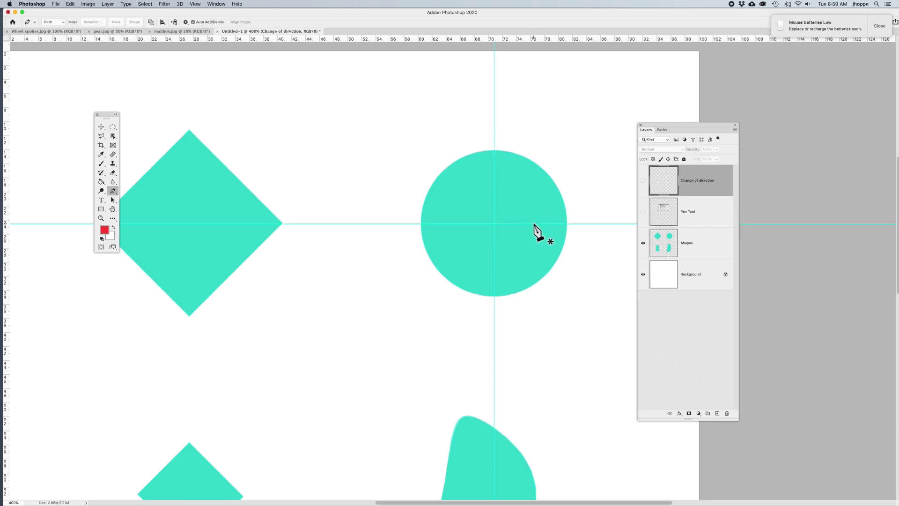
Place guides tangent to the circle's left, right, top and bottom edges
left_click_drag(5, 236, 420, 215)
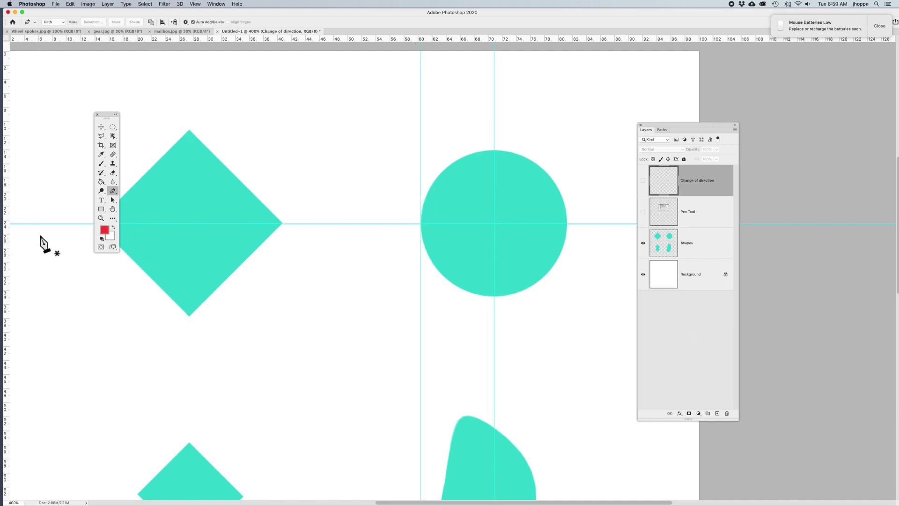
left_click_drag(10, 236, 567, 228)
left_click_drag(507, 39, 538, 150)
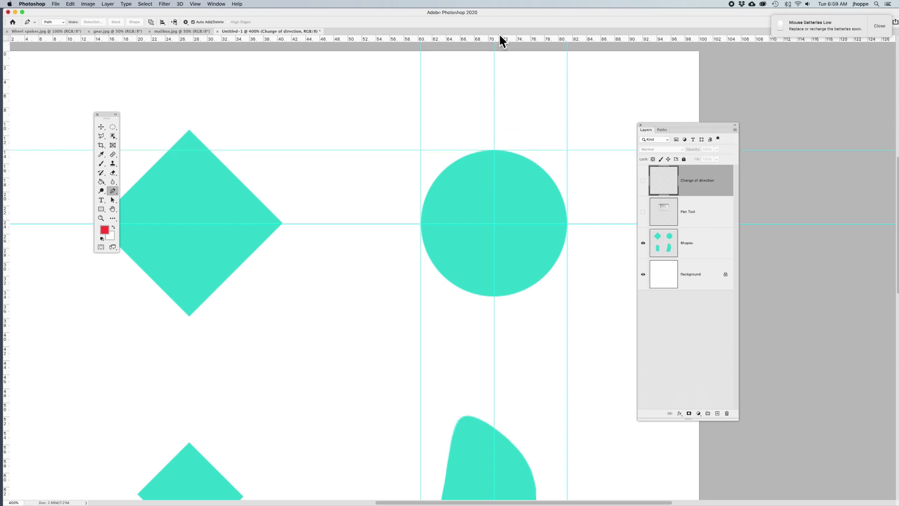
left_click_drag(504, 38, 534, 296)
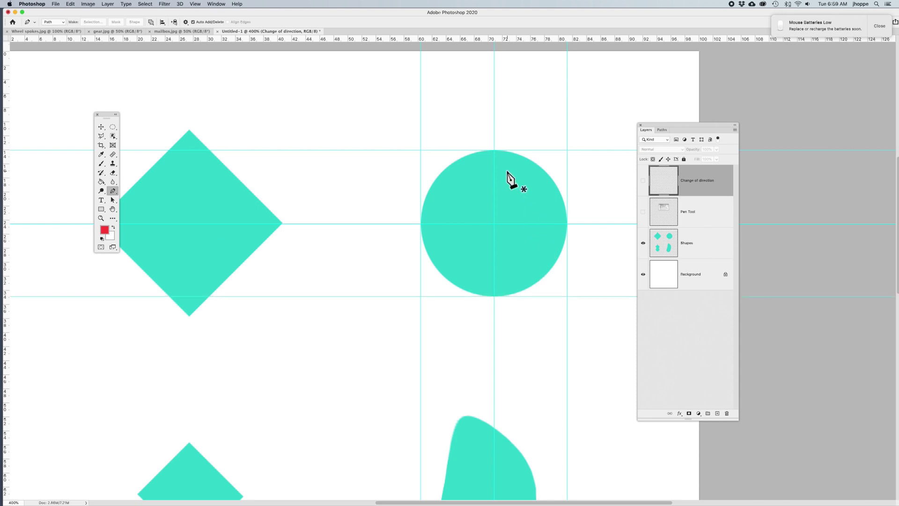
Trace the circle with a closed Pen Tool path of four smooth anchors at the guide intersections, with handles along the guides
left_click(494, 151)
key("super+z")
left_click_drag(475, 151, 463, 151)
left_click_drag(455, 151, 456, 152)
left_click(421, 224)
left_click_drag(420, 224, 420, 265)
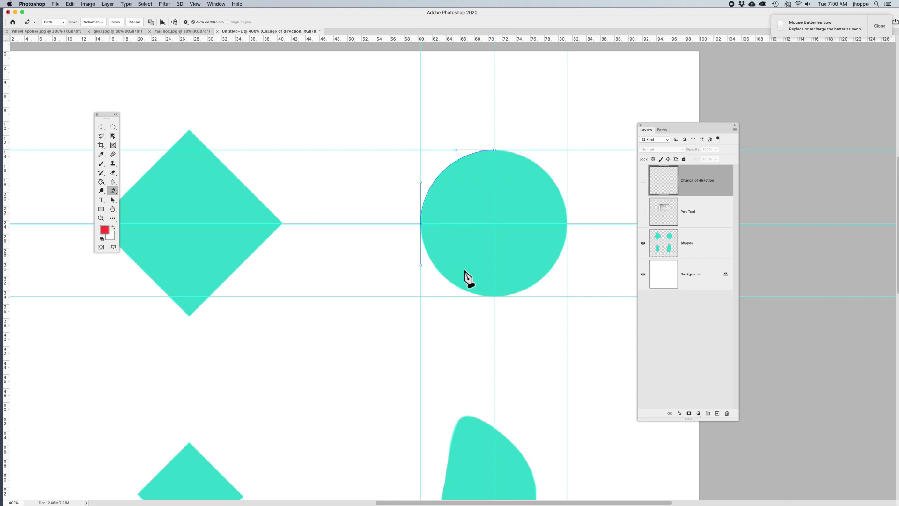
left_click(495, 296)
left_click_drag(501, 297, 534, 297)
left_click_drag(567, 225, 569, 186)
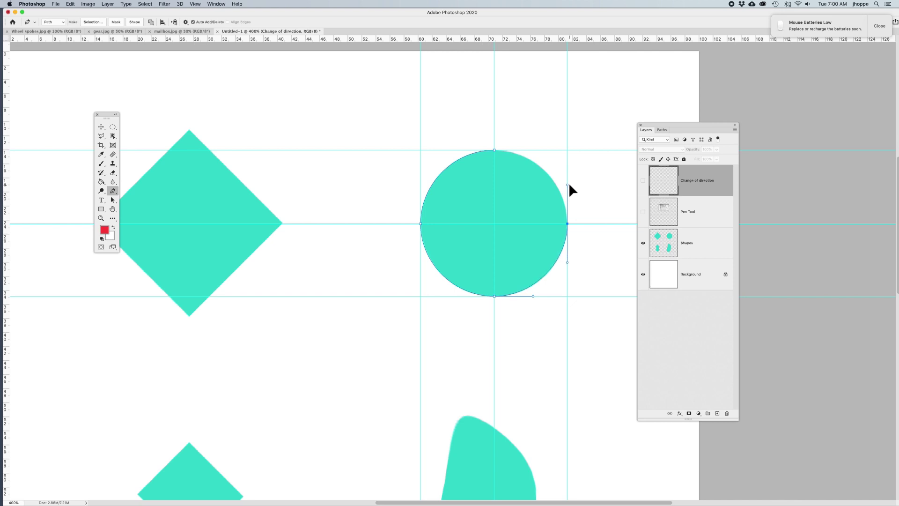
left_click(495, 151)
Hide the guides and select the circle path's bottom and right anchor points to show their direction handles
key("a")
key("p")
key("super+semicolon")
left_click(495, 296, "super")
left_click(567, 224, "super")
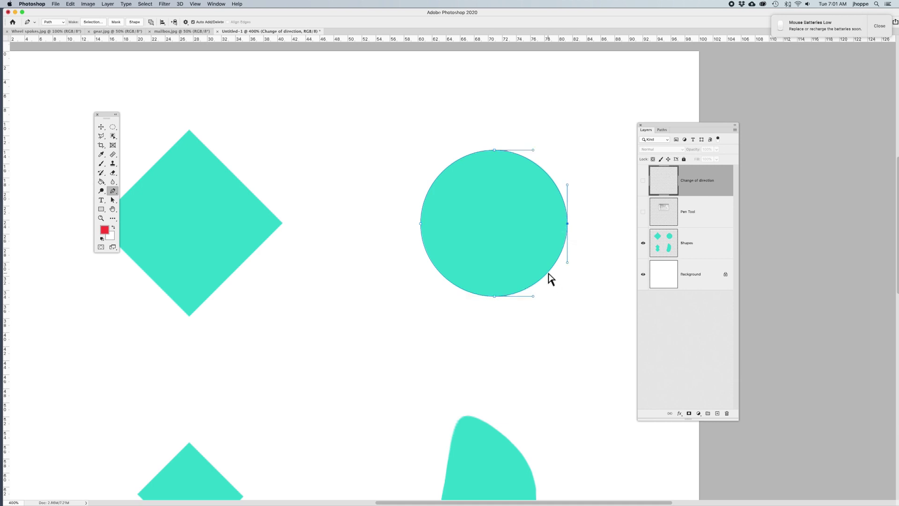
Save the circle's Work Path under the name Circle and deselect it
left_click(663, 130)
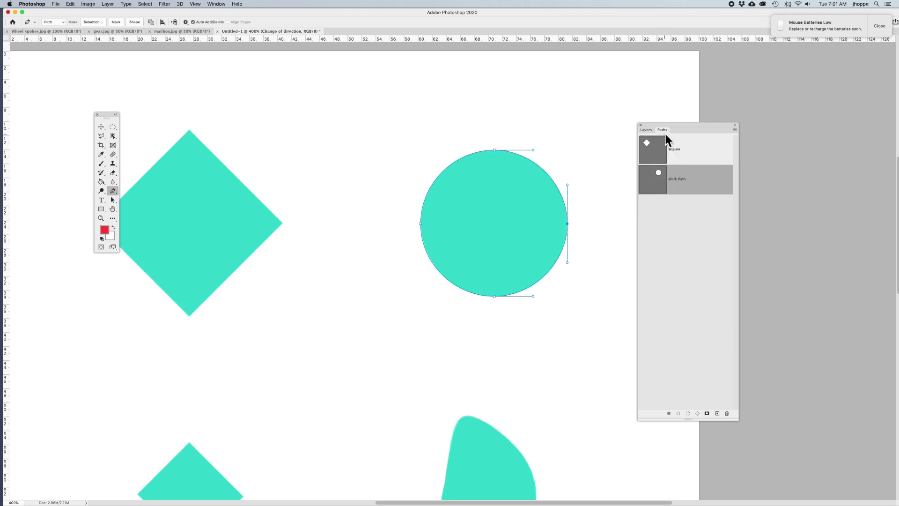
double_click(673, 185)
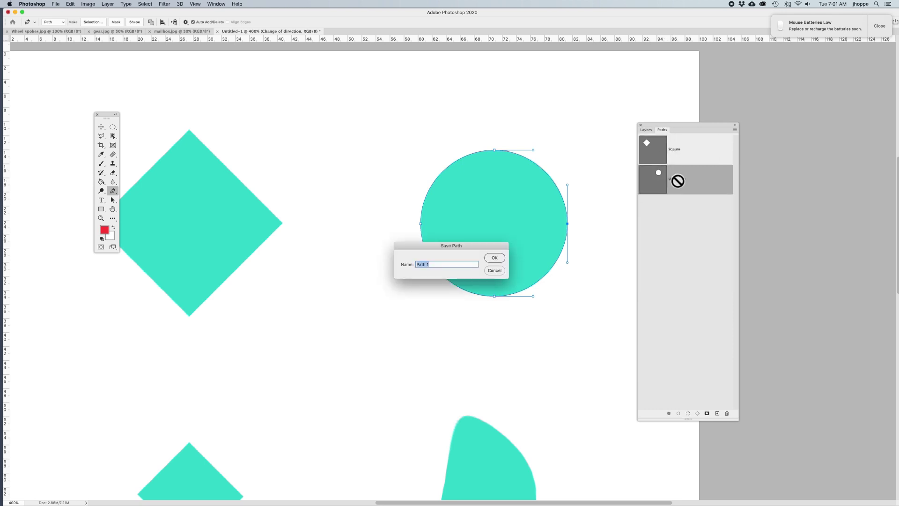
type("Circle")
key("Return")
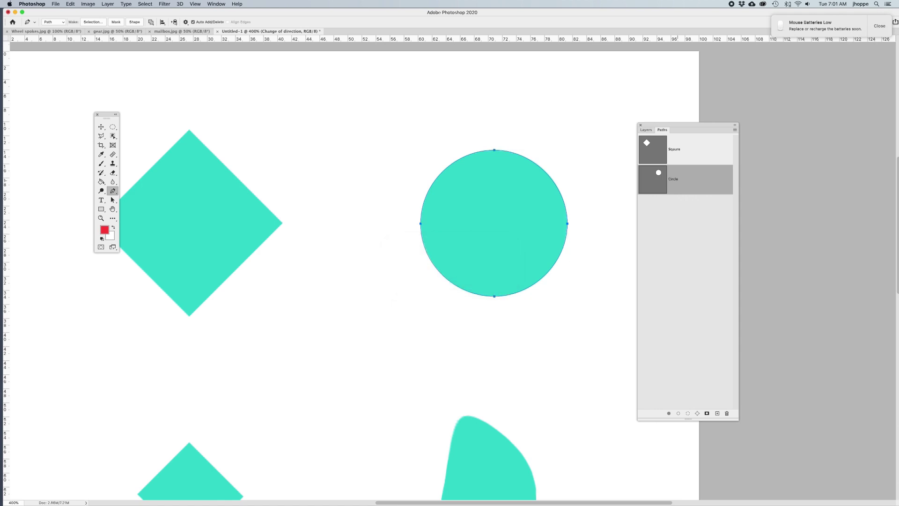
left_click(678, 237)
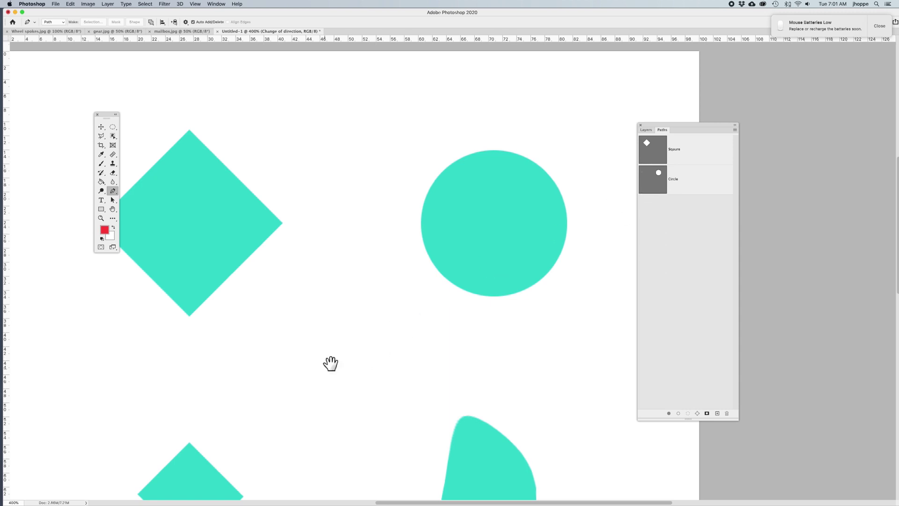
Trace the notched diamond from its top corner down its concave left side, removing the outgoing handle at the lower-left corner
left_click_drag(331, 363, 459, 163)
left_click_drag(439, 308, 424, 299)
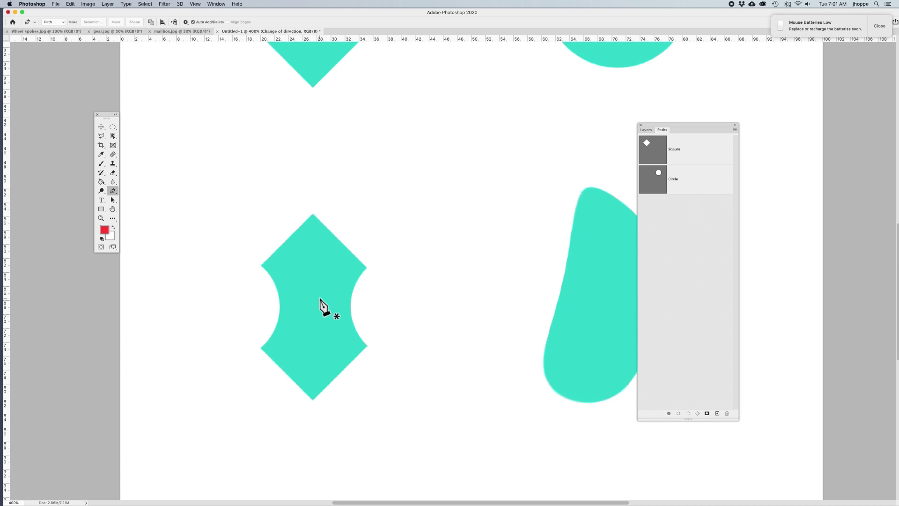
left_click(314, 215)
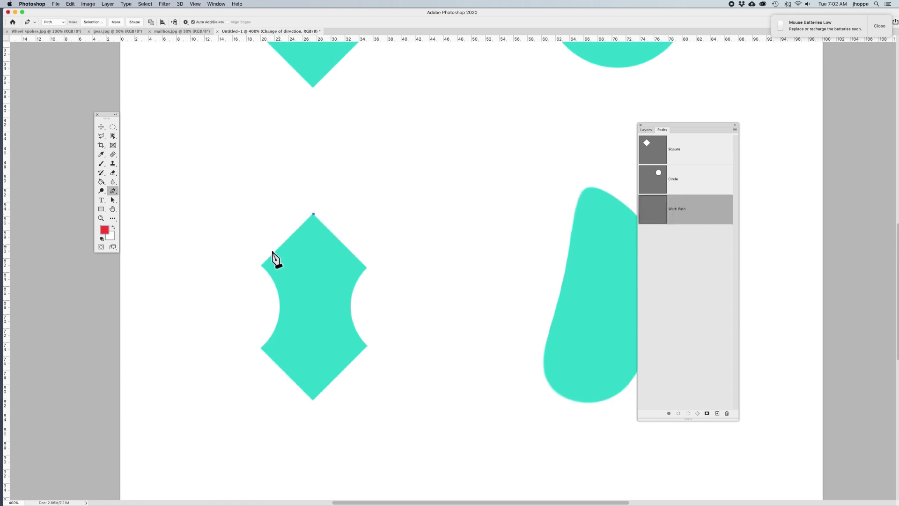
left_click(261, 266)
left_click(280, 307)
left_click_drag(280, 311, 281, 330)
left_click(262, 347)
left_click_drag(262, 347, 241, 363)
left_click(262, 348)
Continue the path through the bottom and lower-right corners, and curve it along the concave right side to the upper-right corner
left_click(313, 400)
left_click(367, 347)
left_click_drag(367, 268, 404, 228)
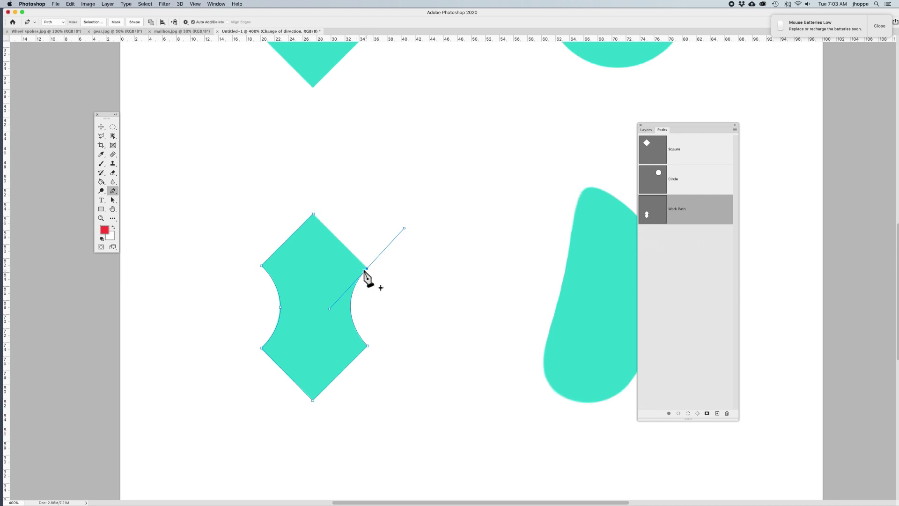
Try to close the path at the top corner with the upper-right anchor's outgoing handle in place, first full length and then adjusted
left_click(313, 214)
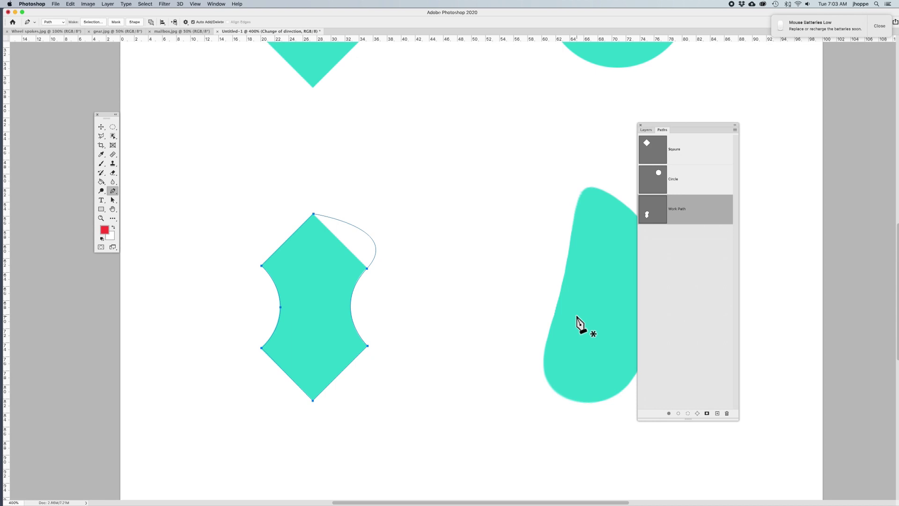
key("super+z")
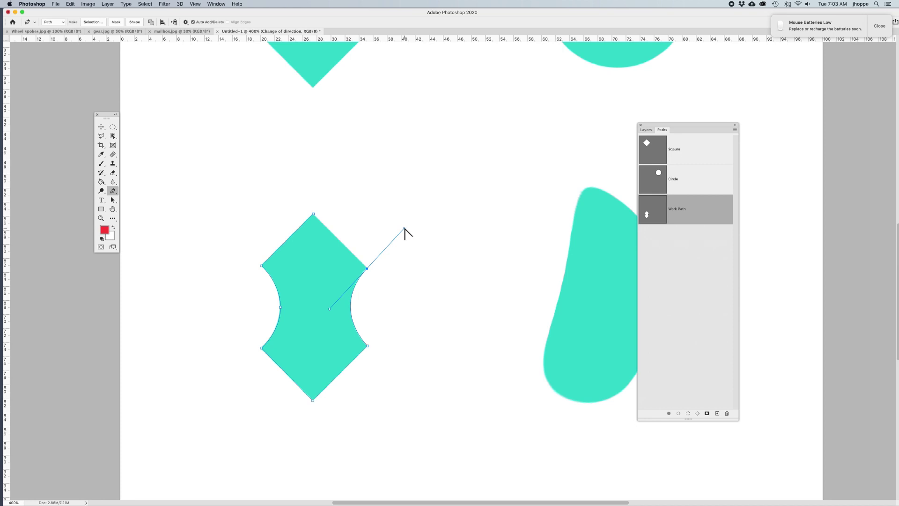
left_click_drag(404, 228, 378, 228)
left_click(314, 214)
left_click(343, 244)
left_click(314, 215)
key("super+z")
Remove the upper-right anchor's outgoing handle and close the path at the top corner with a straight segment
left_click(367, 269)
left_click(314, 215)
Save the notched diamond's Work Path under the name Shape and deselect it
double_click(678, 209)
type("Shape")
key("Return")
left_click(692, 285)
Start a new path at the top of the freeform shape and place curved anchors down its left side to the lower-left bend
scroll(522, 294, "right", 6)
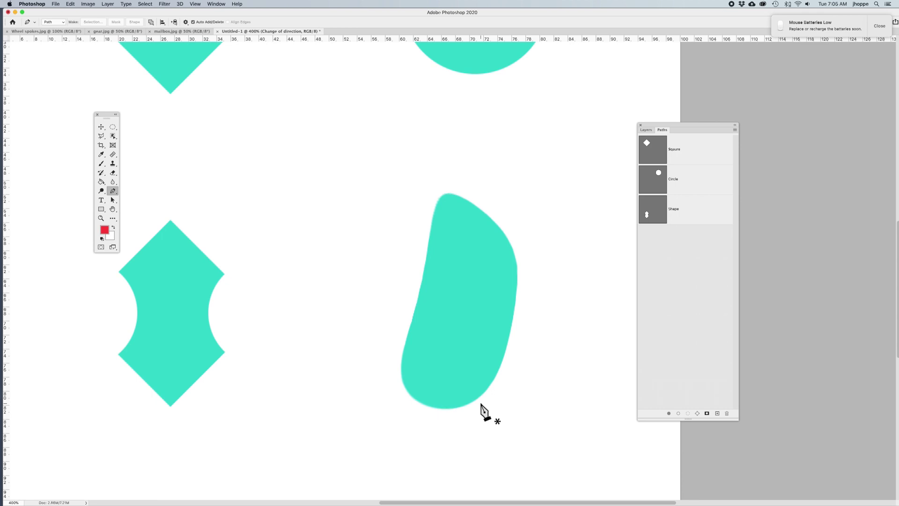
left_click(445, 195)
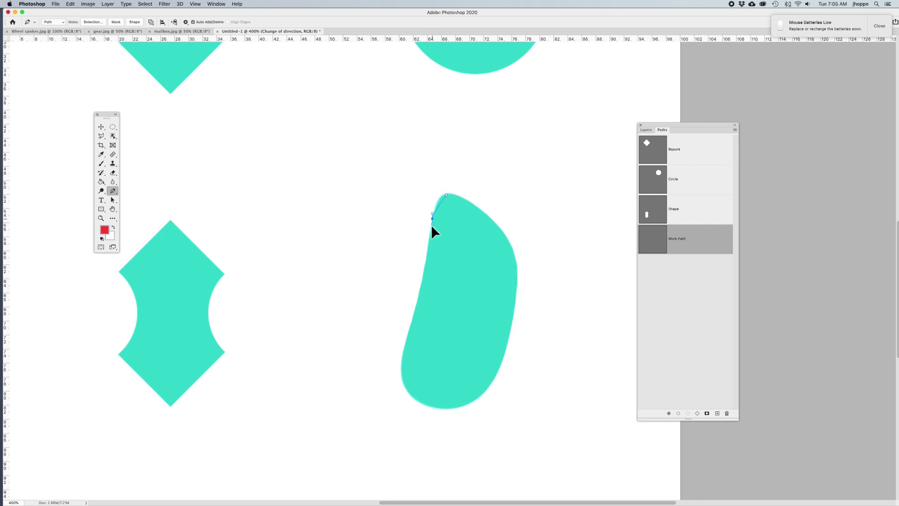
left_click_drag(429, 238, 428, 243)
left_click(402, 356)
left_click_drag(397, 367, 392, 384)
left_click_drag(390, 385, 391, 388)
Continue the path around the shape's bottom with curved anchors at the base and on the lower-right edge
left_click(427, 406)
left_click_drag(436, 410, 437, 410)
left_click_drag(500, 370, 519, 322)
left_click_drag(519, 320, 520, 321)
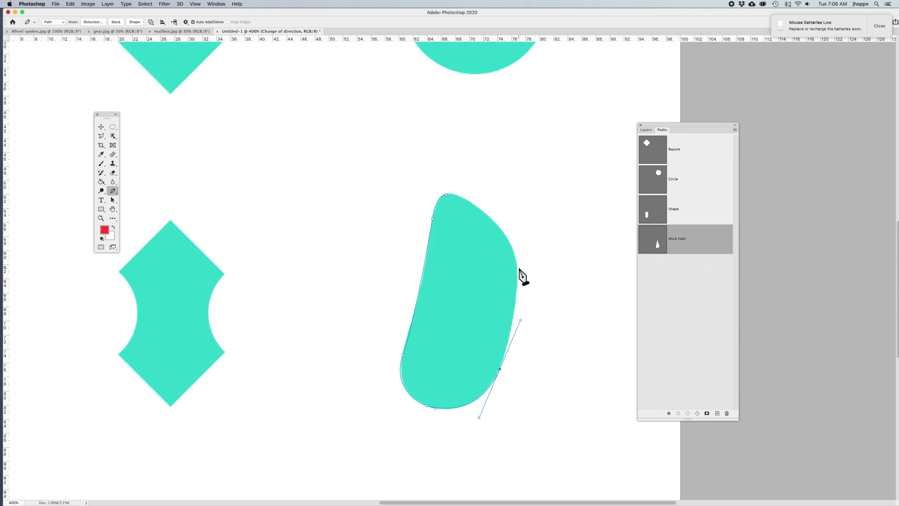
Add a curved anchor on the shape's upper-right edge and close the path at the top anchor with a curved segment
left_click(516, 253, "super")
left_click_drag(515, 247, 514, 247)
left_click(446, 196)
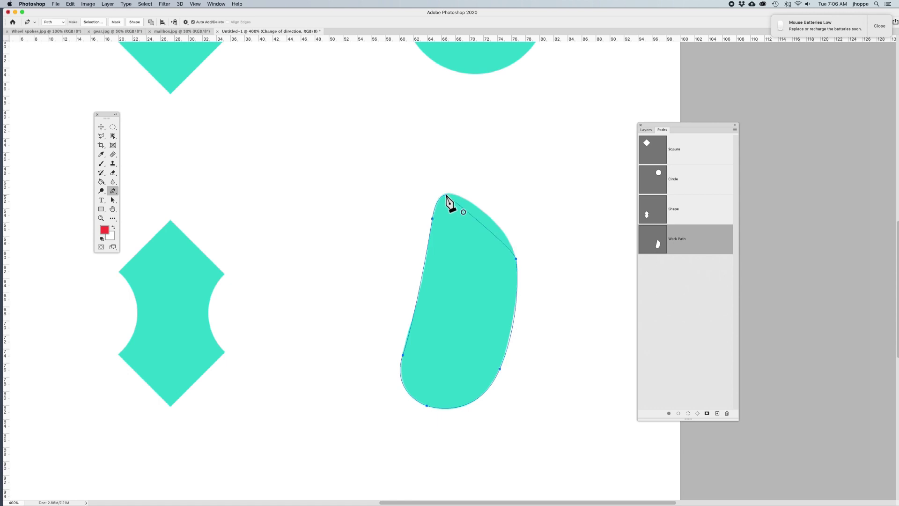
left_click_drag(444, 195, 406, 193)
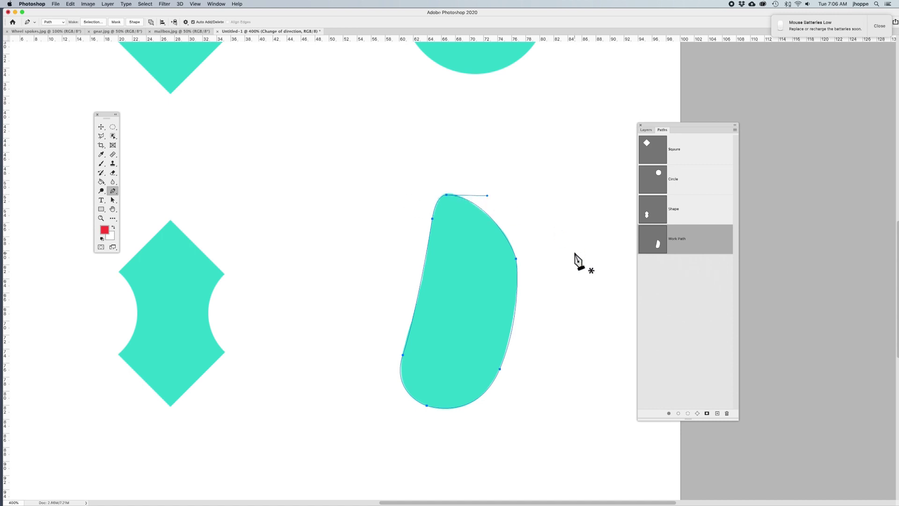
Select only the freeform path's top anchor with the Direct Selection Tool
left_click(500, 368)
left_click(113, 199)
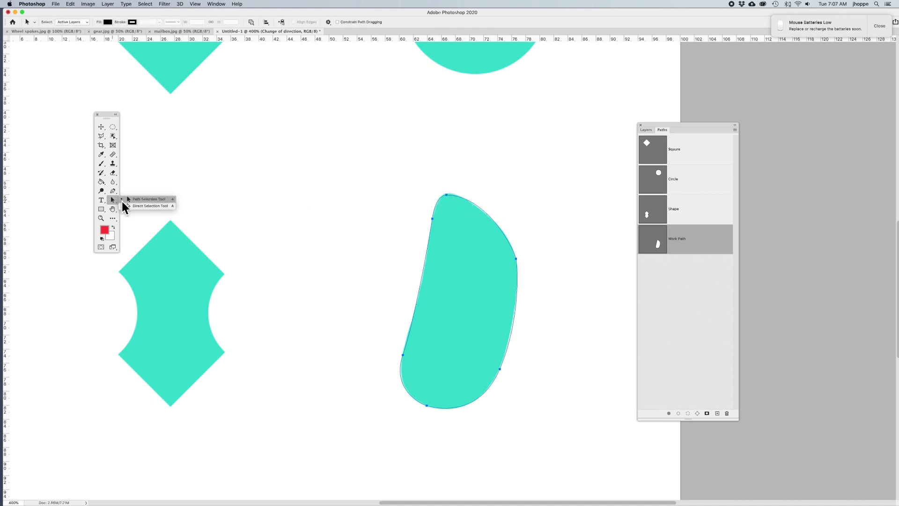
left_click(132, 207)
left_click(447, 196)
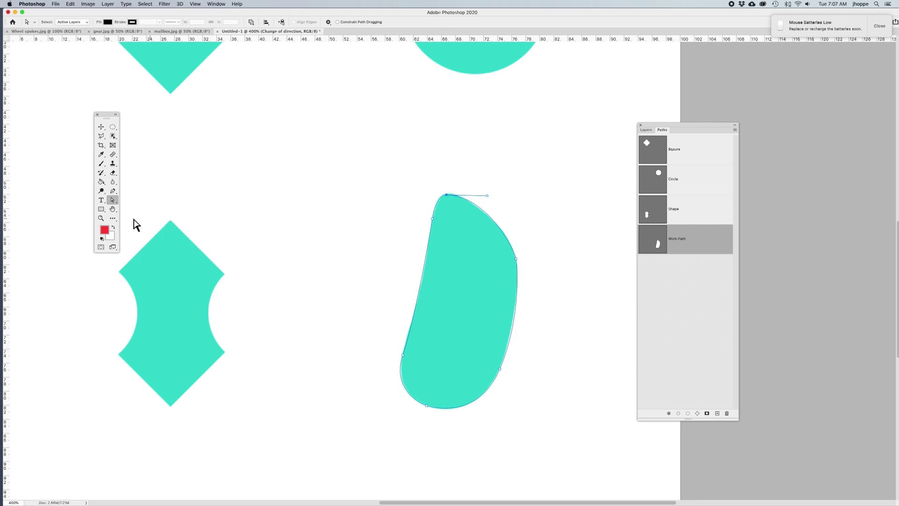
Try moving the whole freeform path with the Path Selection Tool, and undo the move
left_click(112, 201)
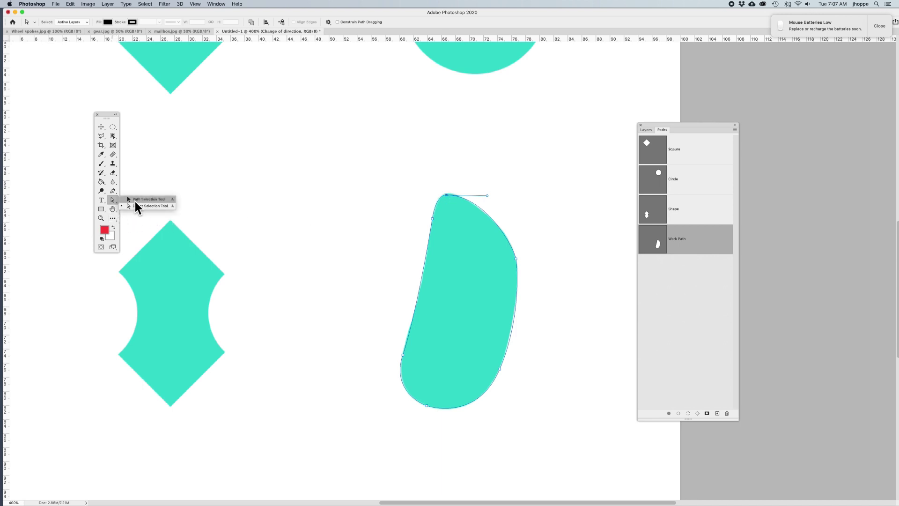
left_click(135, 201)
left_click_drag(432, 218, 452, 226)
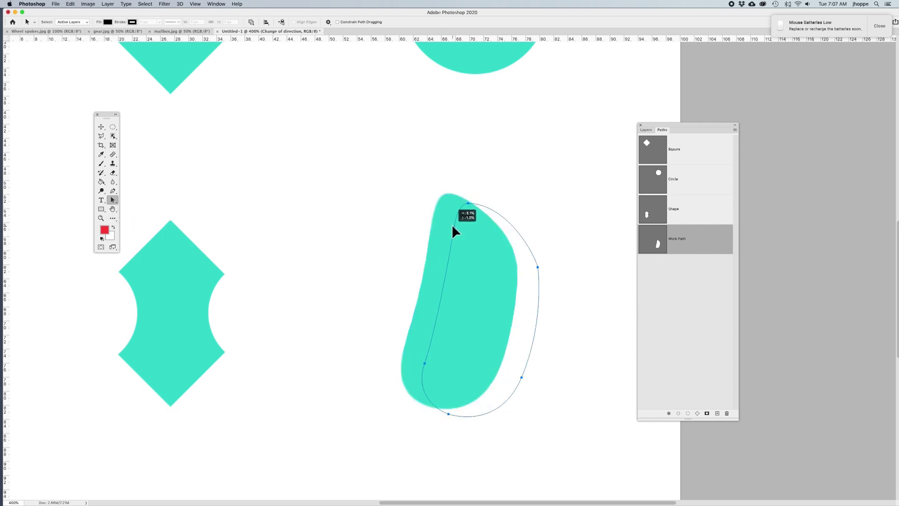
key("super+z")
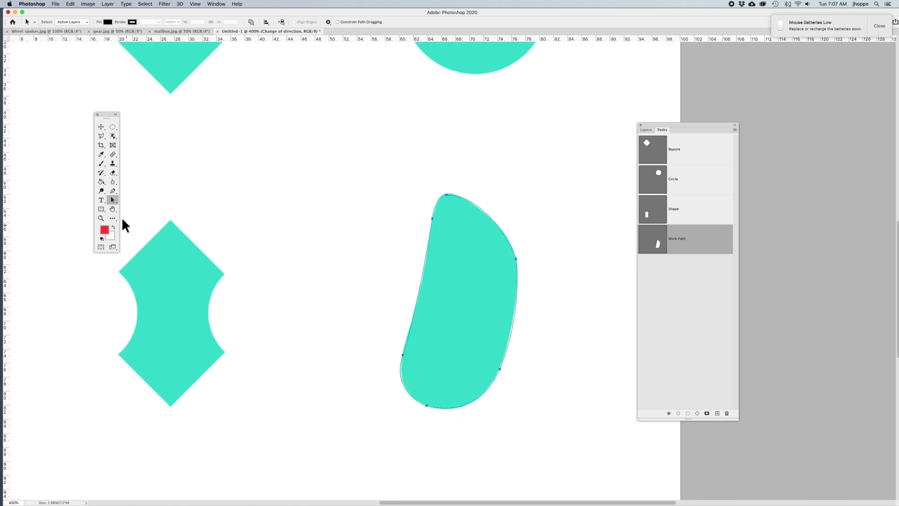
Use the Direct Selection Tool at 600% zoom to nudge the path's top anchor onto the shape's upper edge
left_click(114, 200)
left_click(133, 204)
left_click(446, 196)
key("super+equal")
key("super+equal")
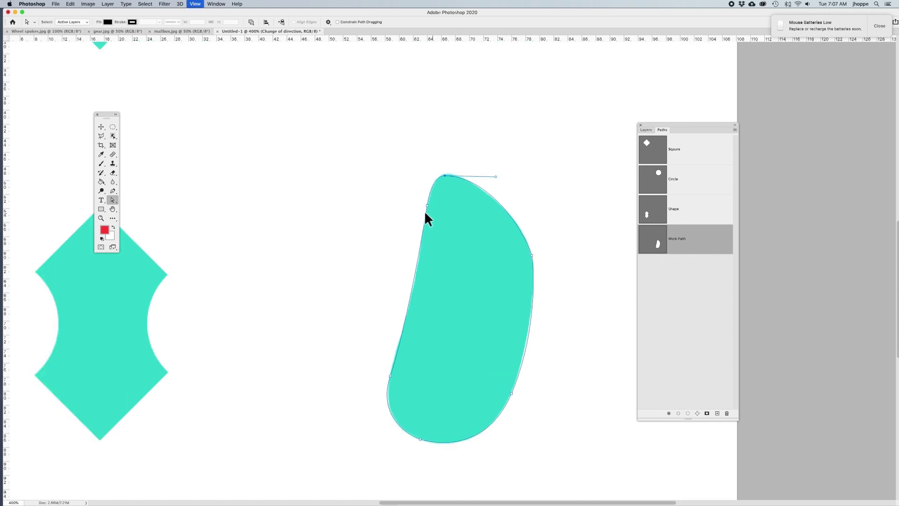
left_click_drag(427, 196, 383, 245)
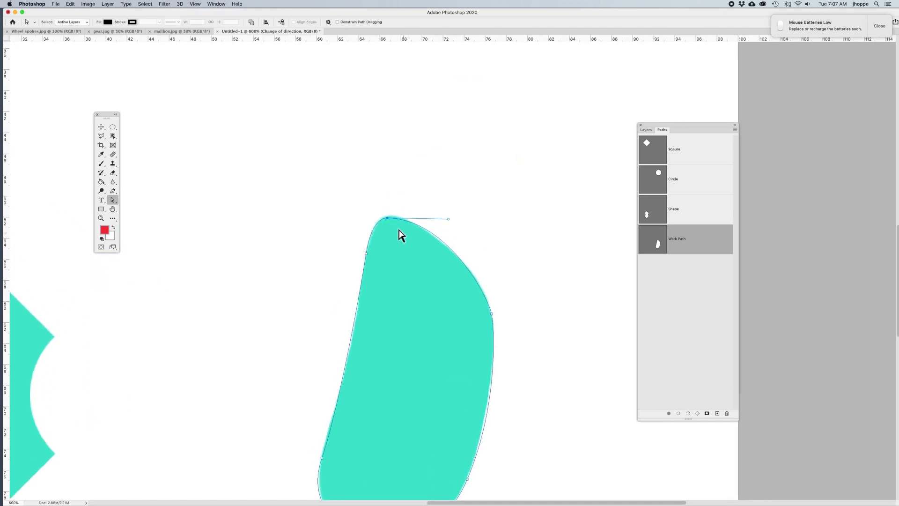
left_click(387, 218)
left_click_drag(387, 218, 389, 216)
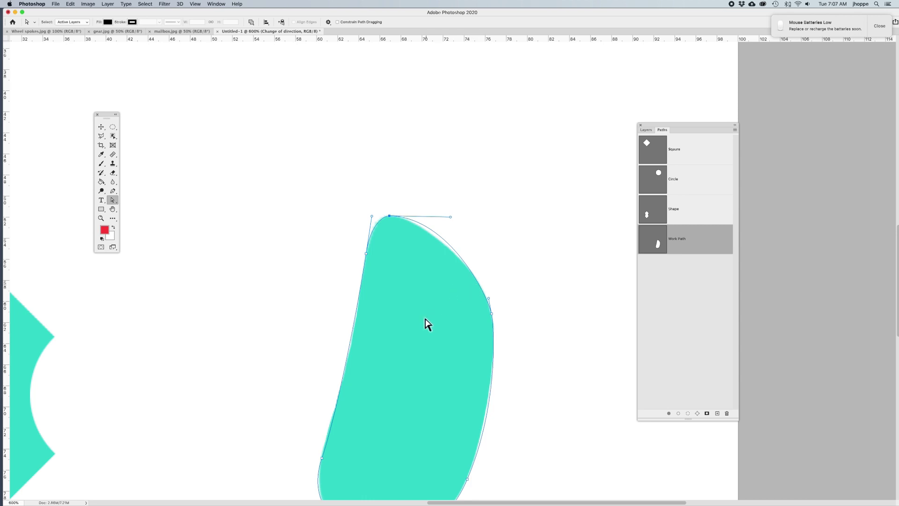
Swing the top anchor's right handle far out and back to follow the shape's upper-right curve, and fine-tune the anchor's position
left_click_drag(421, 329, 449, 262)
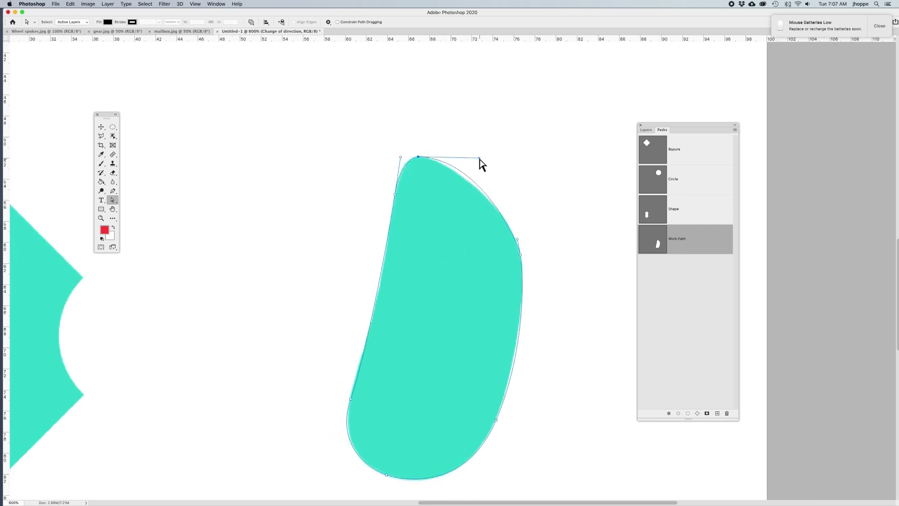
left_click_drag(479, 159, 570, 174)
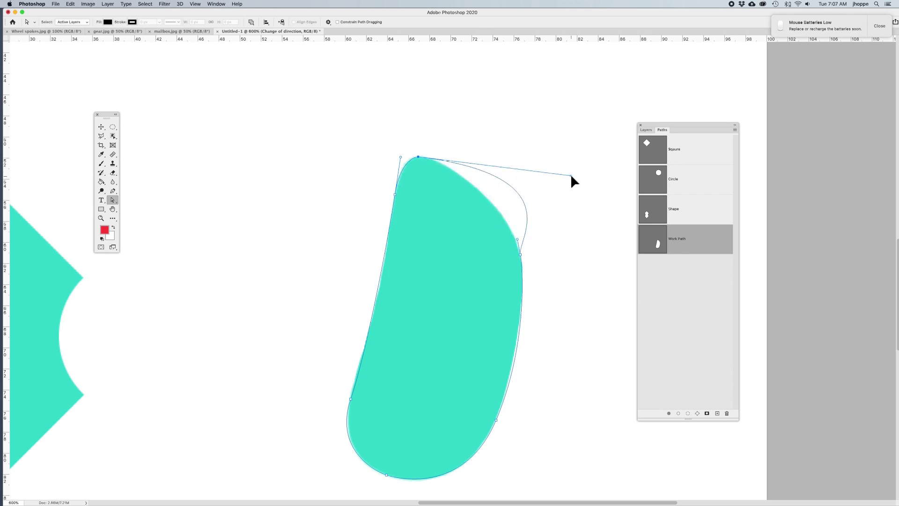
left_click_drag(571, 175, 485, 169)
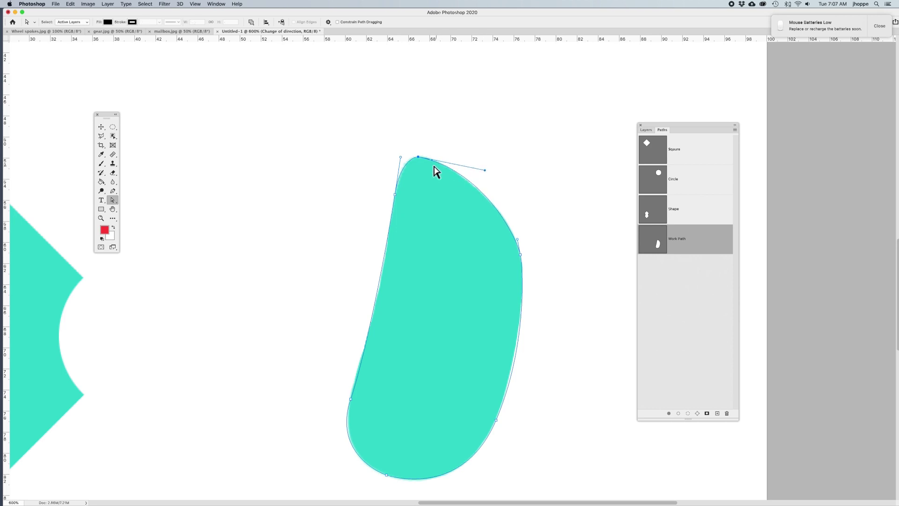
left_click_drag(419, 157, 420, 157)
Nudge the lower-right and lower-left anchors onto the shape's edge, and lengthen the upper-left anchor's lower handle to fit the left side
scroll(528, 393, "down", 2)
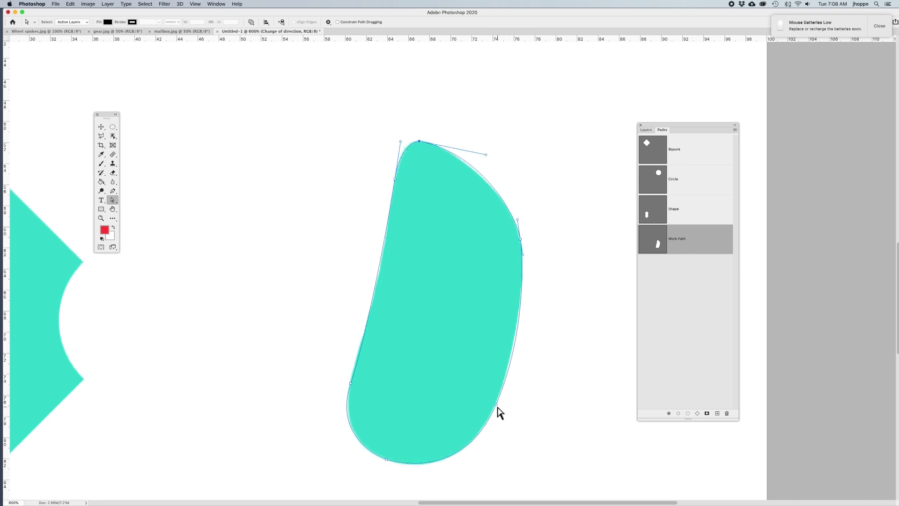
left_click(495, 404)
left_click_drag(494, 406, 495, 406)
left_click(351, 382)
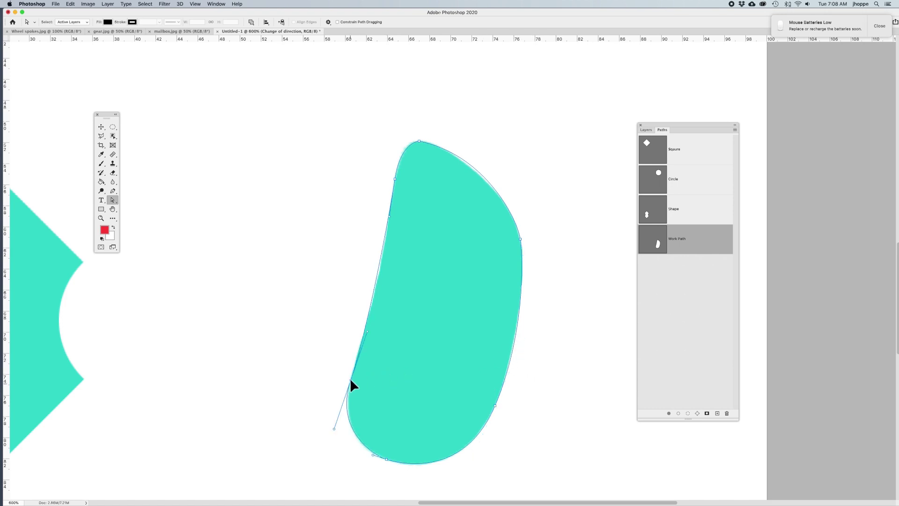
left_click_drag(350, 377, 350, 377)
left_click(389, 219)
left_click_drag(388, 221, 388, 229)
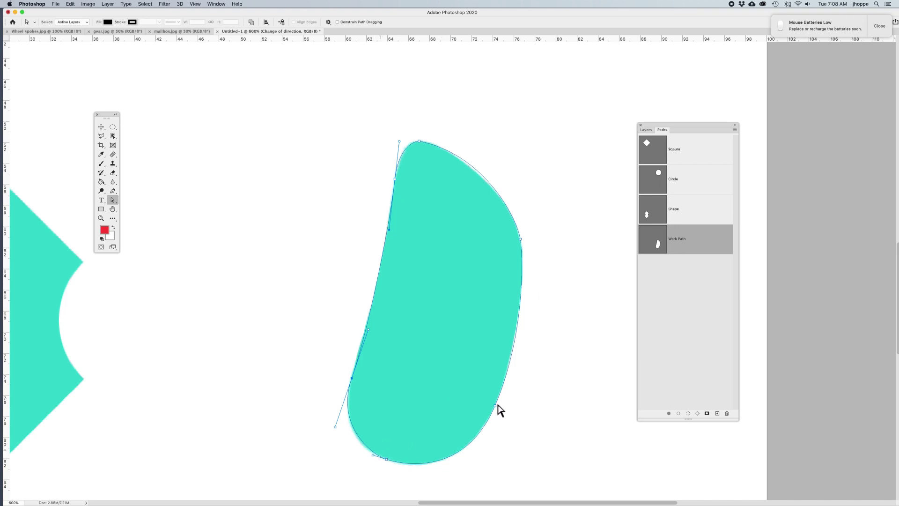
Examine the freeform path's anchors and handles by selecting them one after another around the outline, and deselect the path
left_click(536, 372)
left_click(419, 141)
left_click(433, 133)
left_click(419, 140)
left_click(521, 240)
left_click(495, 405)
left_click(526, 333)
left_click(386, 459)
left_click(352, 376)
left_click(495, 406)
left_click(520, 239)
left_click(549, 251)
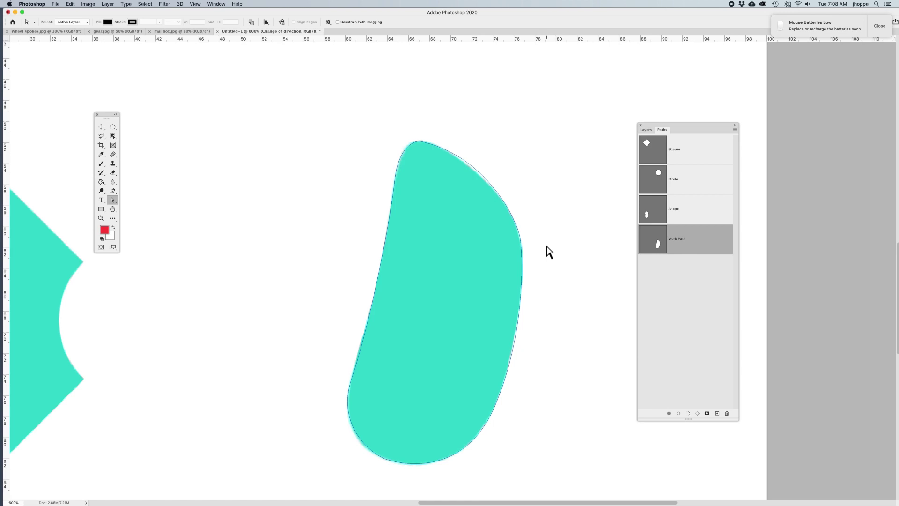
Select the path's upper-right anchor and lengthen its lower handle along the shape's right edge at 800% zoom
left_click(419, 141)
left_click(534, 240)
left_click(521, 242)
left_click_drag(520, 247, 522, 256)
key("super+plus")
left_click_drag(536, 247, 437, 249)
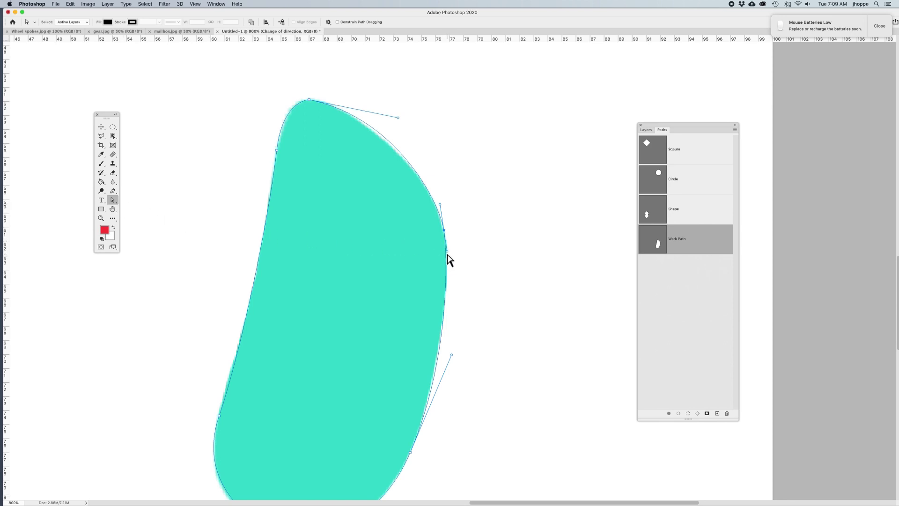
left_click_drag(447, 251, 448, 264)
Swing the upper-right anchor's lower handle outward and back along the shape's edge, and nudge the anchor slightly down
left_click_drag(449, 265, 497, 228)
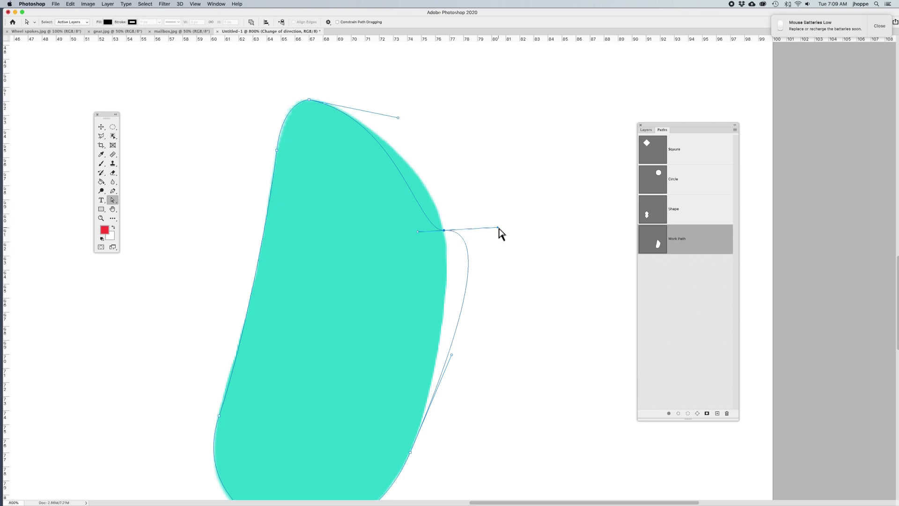
mouse_move(498, 228)
left_mouse_down()
mouse_move(476, 259)
mouse_move(448, 262)
mouse_move(498, 244)
left_mouse_up()
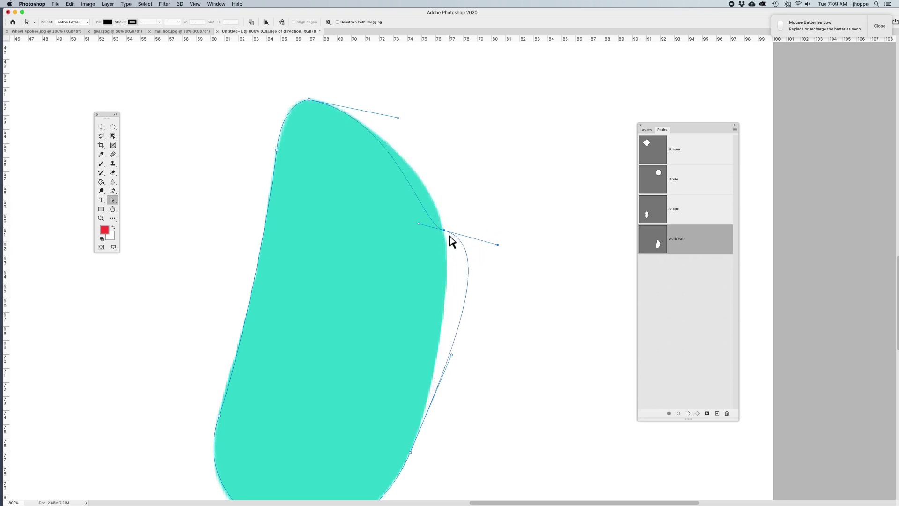
left_click_drag(498, 244, 447, 262)
left_click_drag(445, 231, 445, 232)
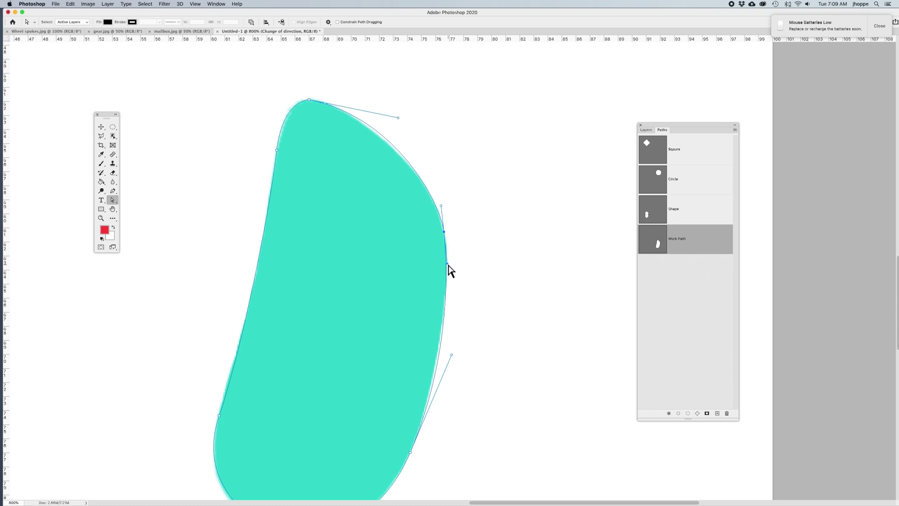
Try bending the upper-right anchor's lower handle independently with the Pen Tool, first outward and then inward, and undo the inward bend
key("p")
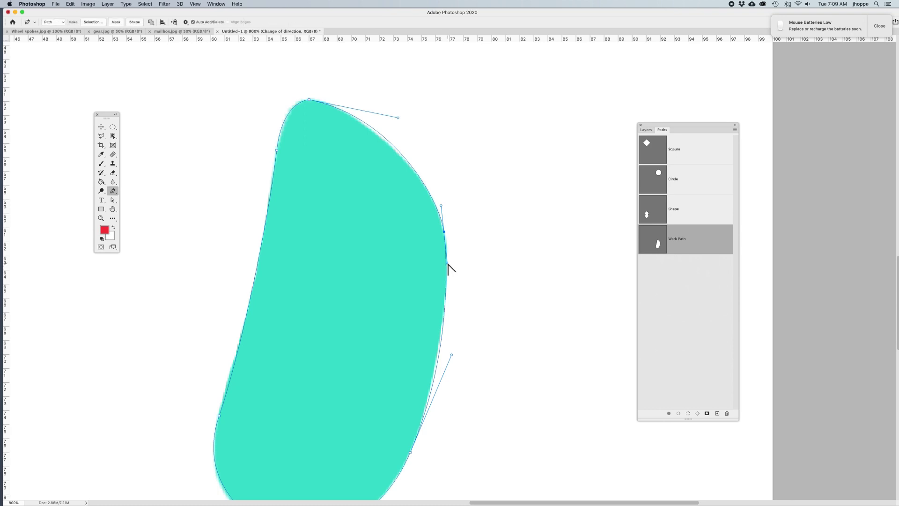
left_click_drag(448, 264, 456, 247)
left_click_drag(457, 248, 420, 247)
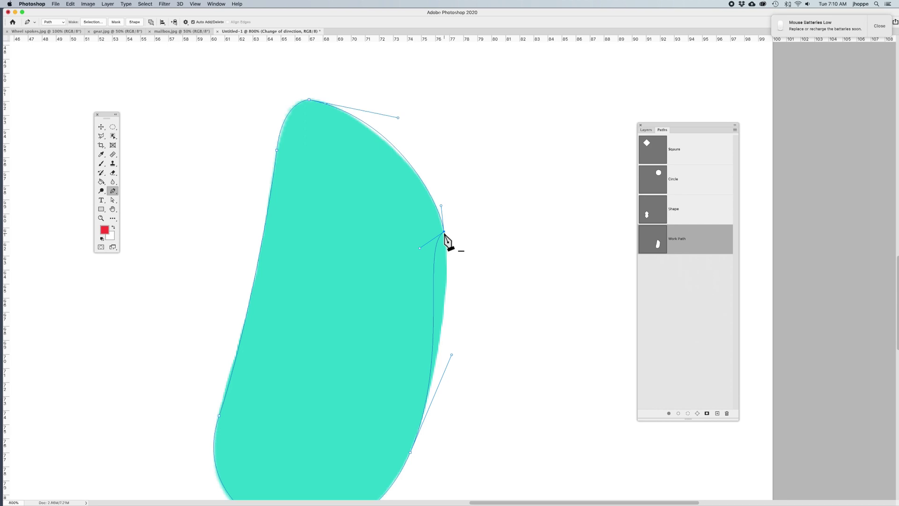
key("super+z")
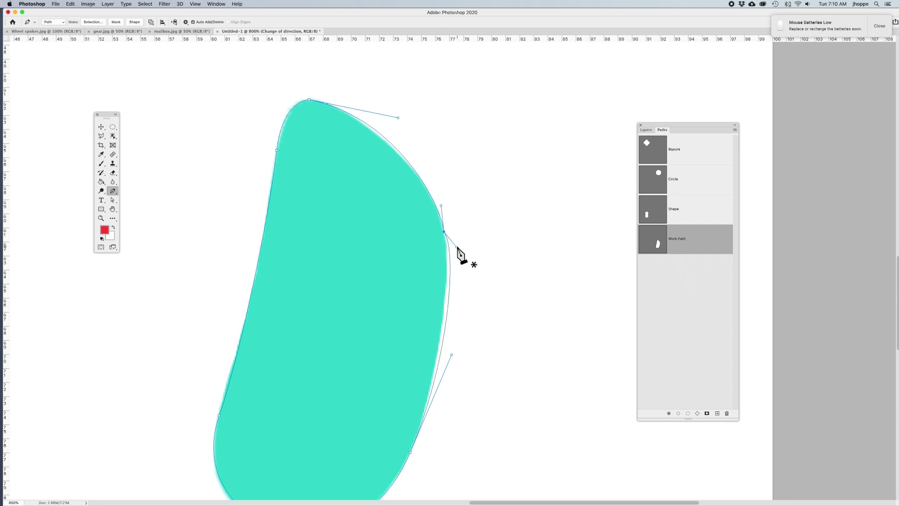
mouse_move(457, 246)
left_mouse_down()
mouse_move(447, 254)
mouse_move(457, 255)
left_mouse_up()
Remove both handles from the upper-right anchor, try pulling new handles out with an upward motion, and undo the new handles
left_click(444, 231, "alt")
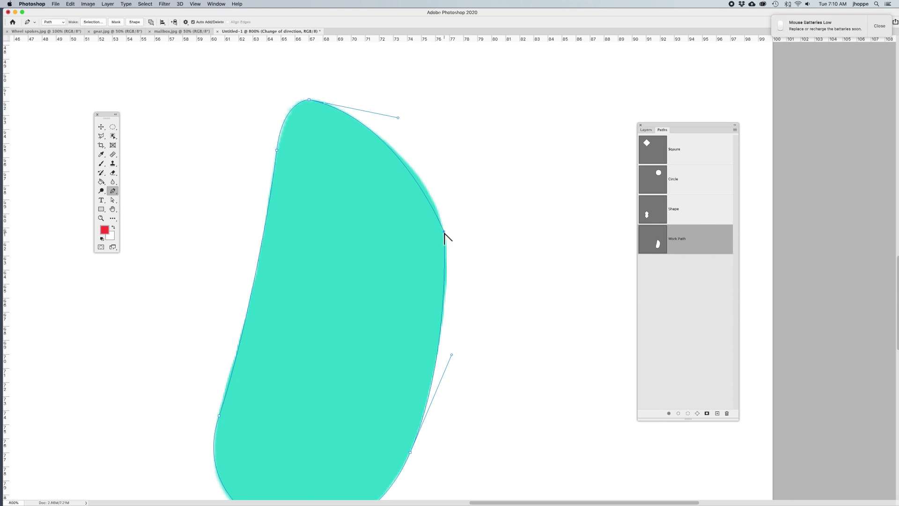
left_click_drag(444, 232, 437, 188)
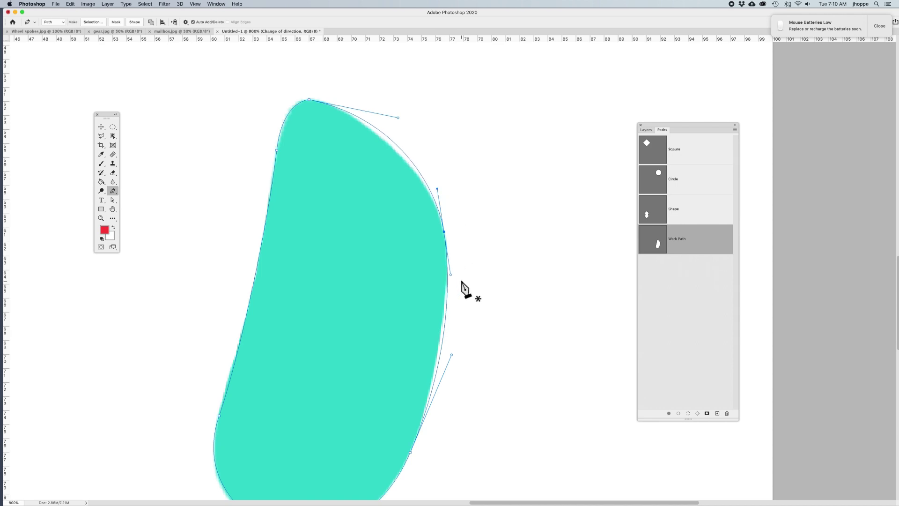
key("super+z")
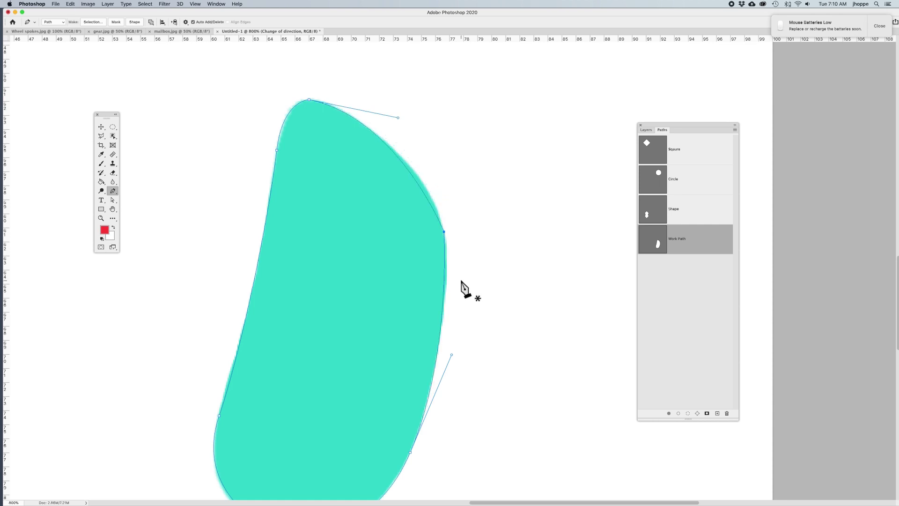
Try pulling the upper-right anchor's new handles downward and then reversing them upward, and undo the new handles
left_click_drag(444, 231, 457, 287)
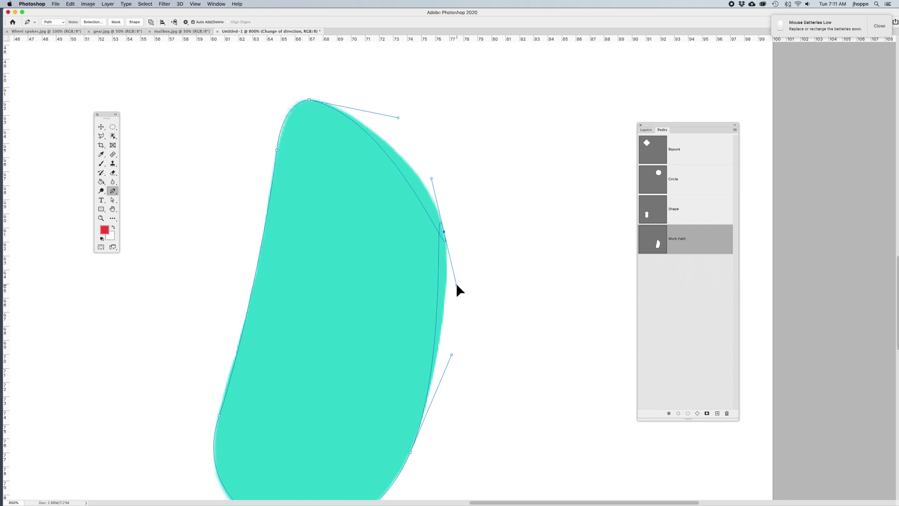
left_click_drag(457, 287, 438, 197)
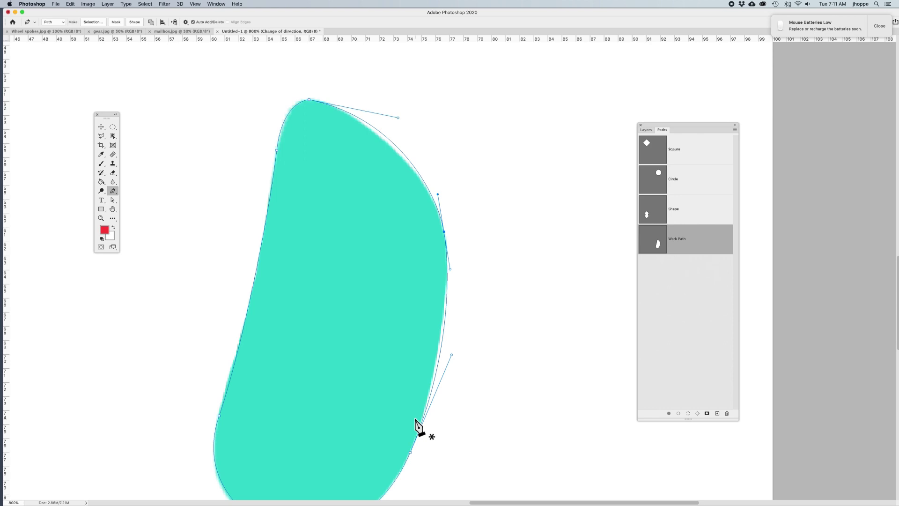
key("super+z")
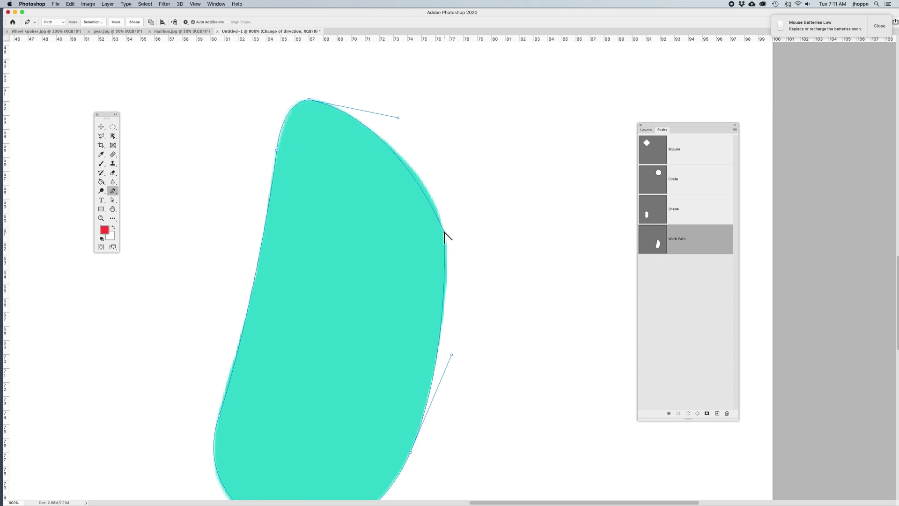
Try pulling new handles out of the upper-right anchor in opposite directions, and bend the lower handle outward independently
left_click_drag(444, 232, 437, 190)
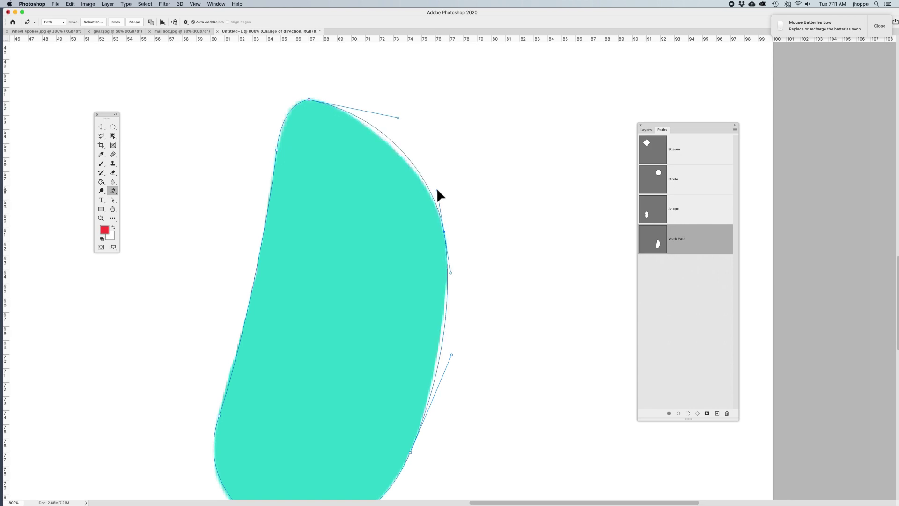
left_click_drag(437, 190, 459, 296)
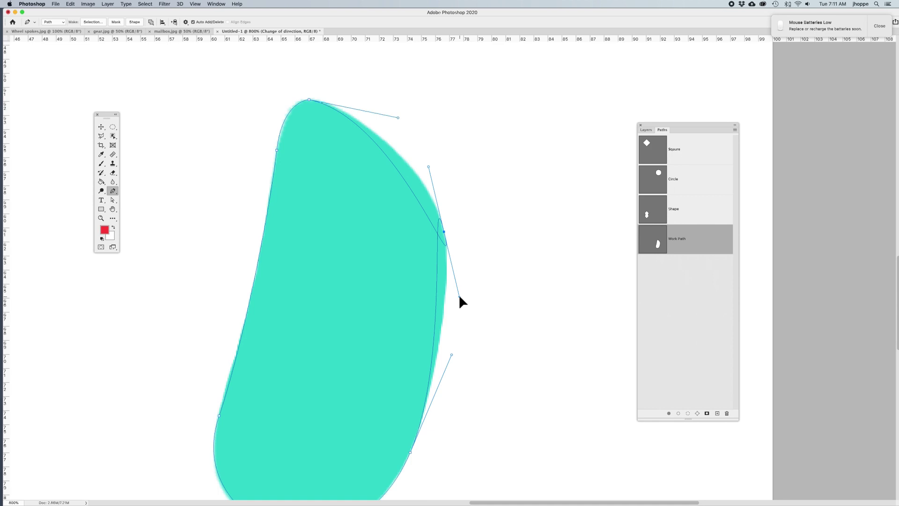
left_click_drag(459, 296, 439, 202)
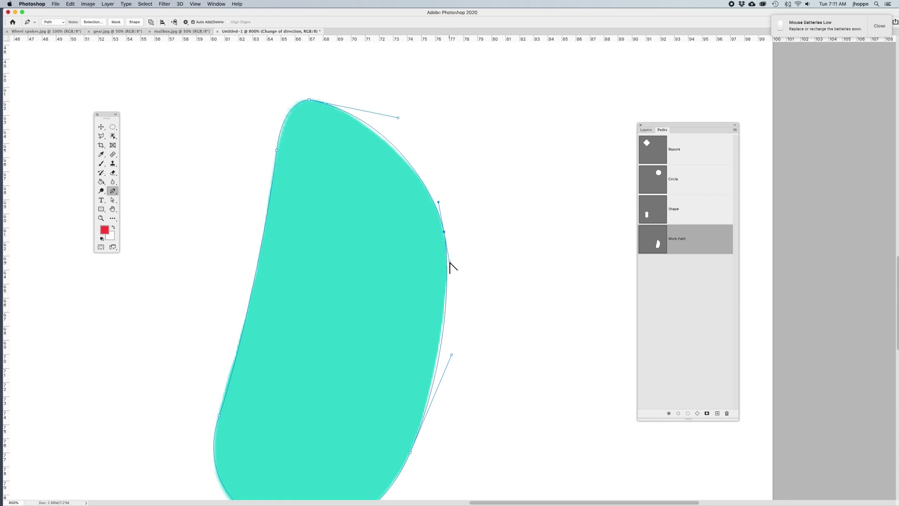
left_click_drag(449, 260, 484, 223)
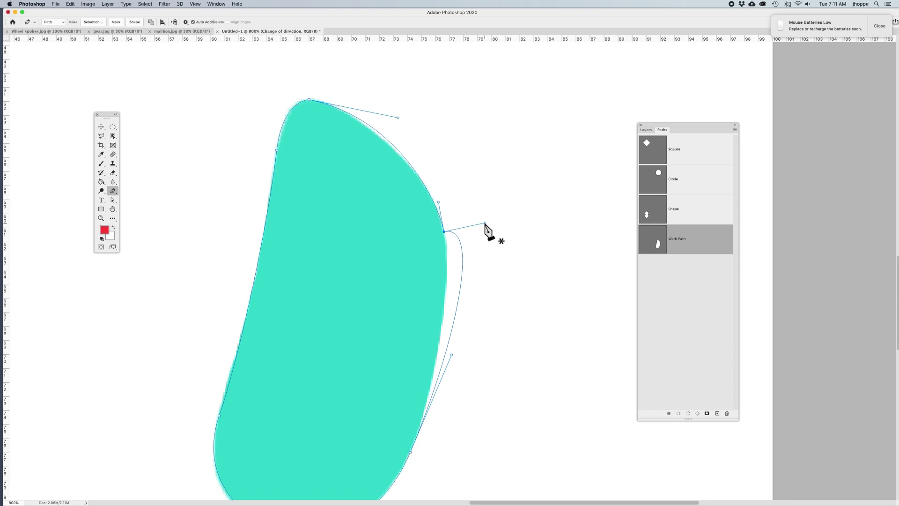
Remove both handles from the upper-right anchor and pull out new balanced handles that follow the shape's right edge
left_click(444, 231, "alt")
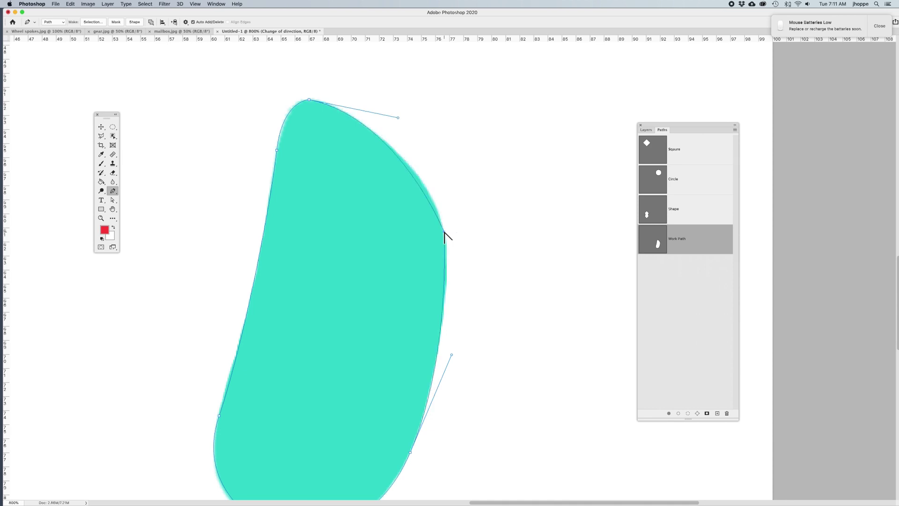
left_click_drag(444, 232, 438, 202)
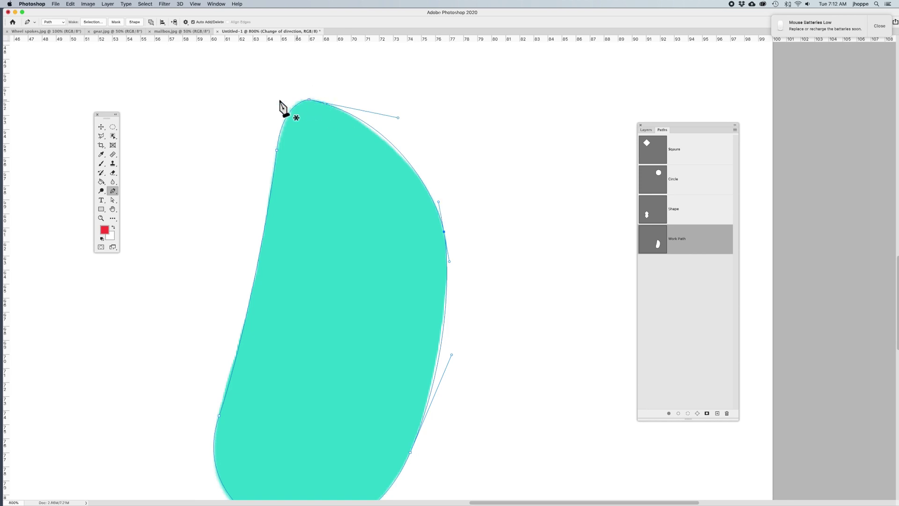
Reset the top anchor's handles, pull new ones out along the edge, and shorten the left-hand handle almost back to the anchor
left_click(310, 100, "alt")
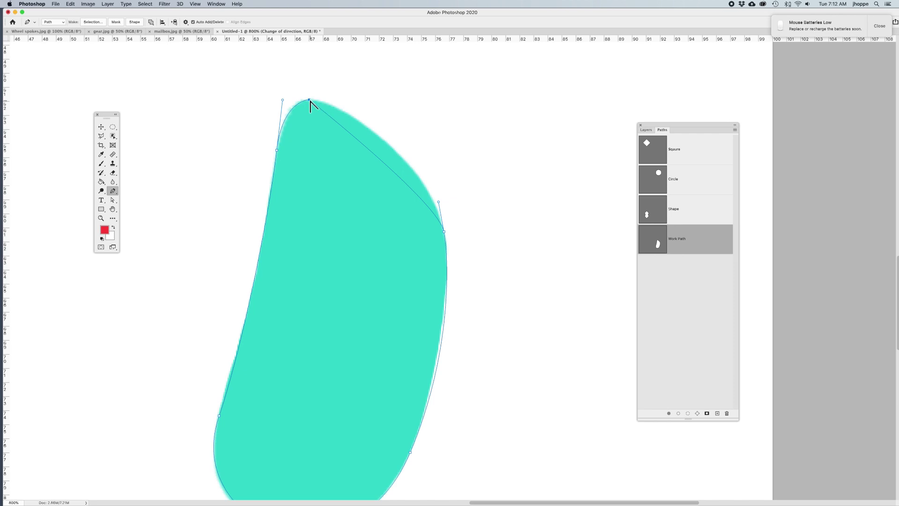
left_click_drag(309, 100, 229, 86)
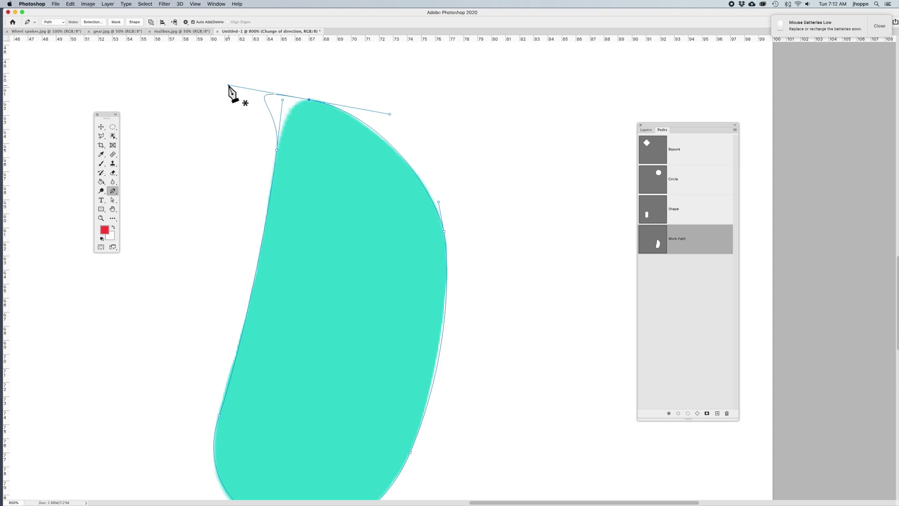
key("a")
left_click_drag(228, 85, 250, 86)
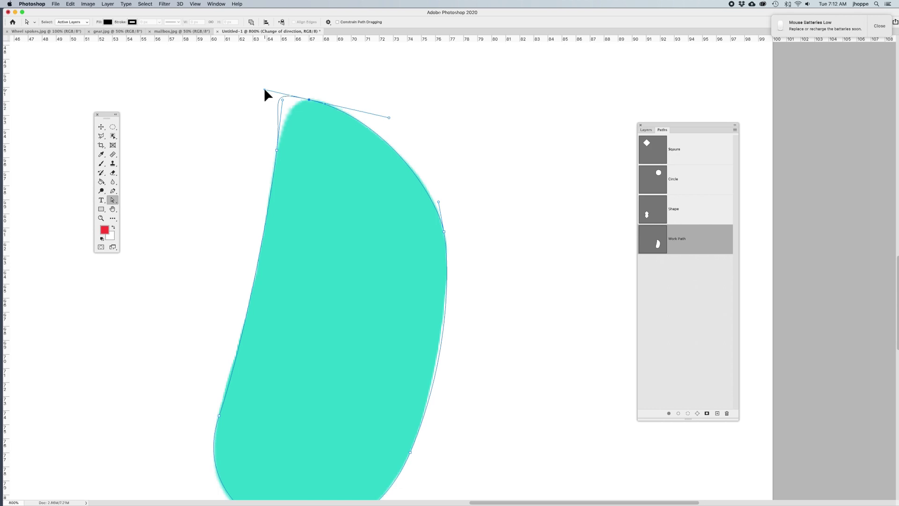
left_click_drag(263, 87, 305, 101)
Nudge the upper-left and lower-left anchors onto the shape's edge, and shift the lower-left anchor's upper handle slightly outward
left_click(277, 150)
left_click_drag(276, 151, 276, 151)
left_click_drag(329, 239, 412, 195)
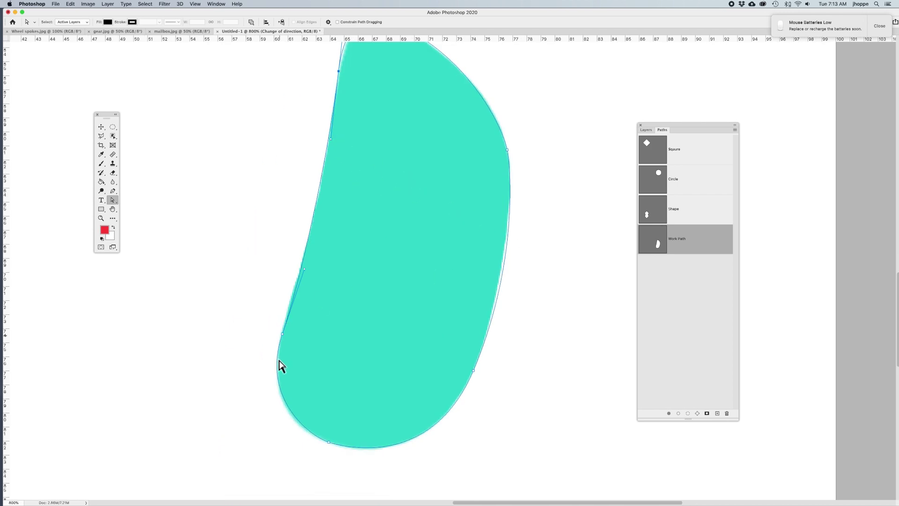
left_click(283, 334)
left_click_drag(282, 332, 280, 337)
left_click_drag(303, 274, 300, 271)
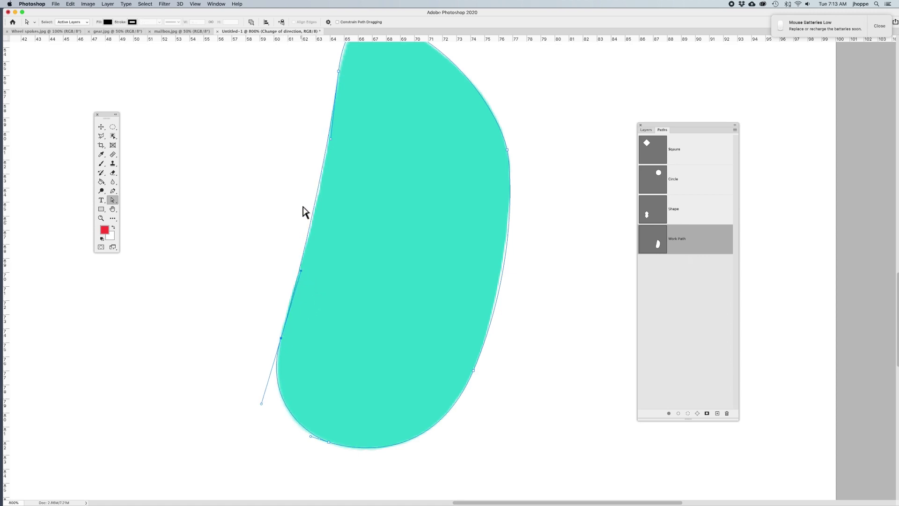
Fine-tune the upper-left anchor's lower handle and position so the path follows the shape's left edge
left_click_drag(330, 139, 331, 142)
left_click_drag(374, 177, 355, 247)
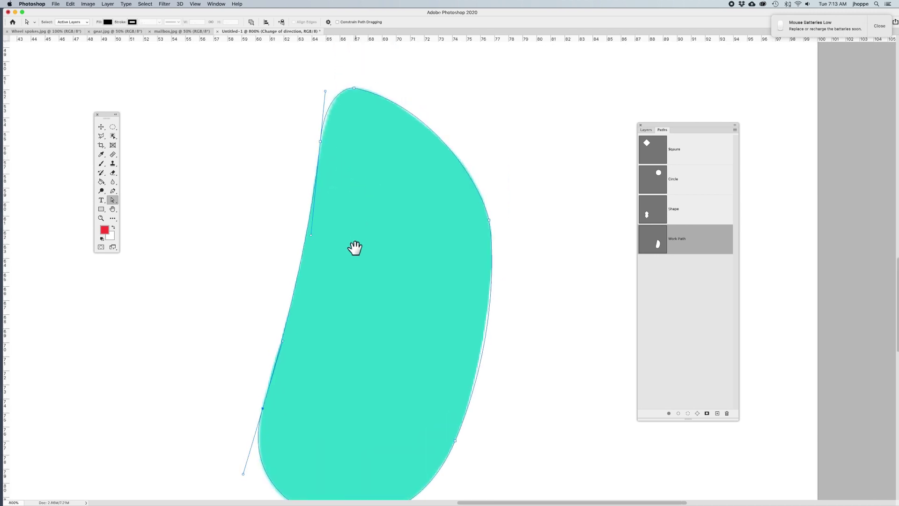
left_click_drag(320, 140, 320, 140)
Add an anchor midway along the shape's right edge with the Pen Tool and nudge it inward onto the outline
left_click(488, 312)
left_click(489, 220)
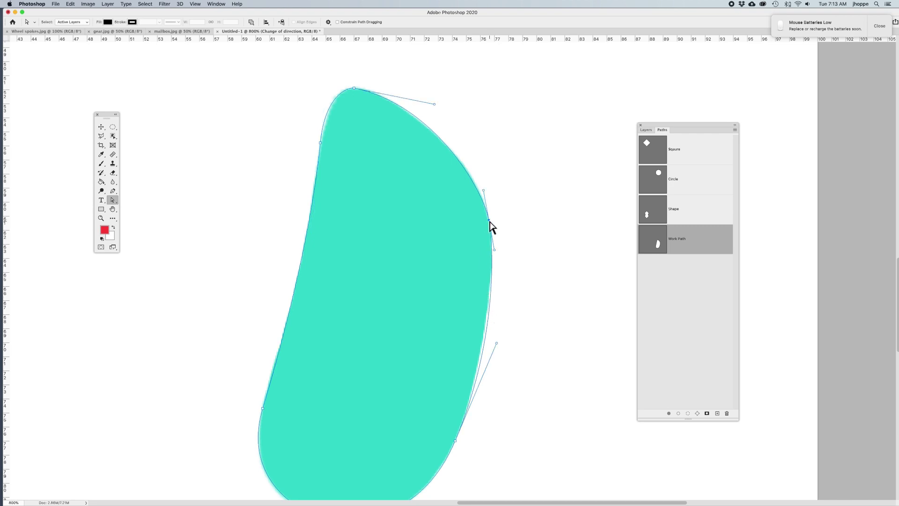
key("p")
left_click(488, 323)
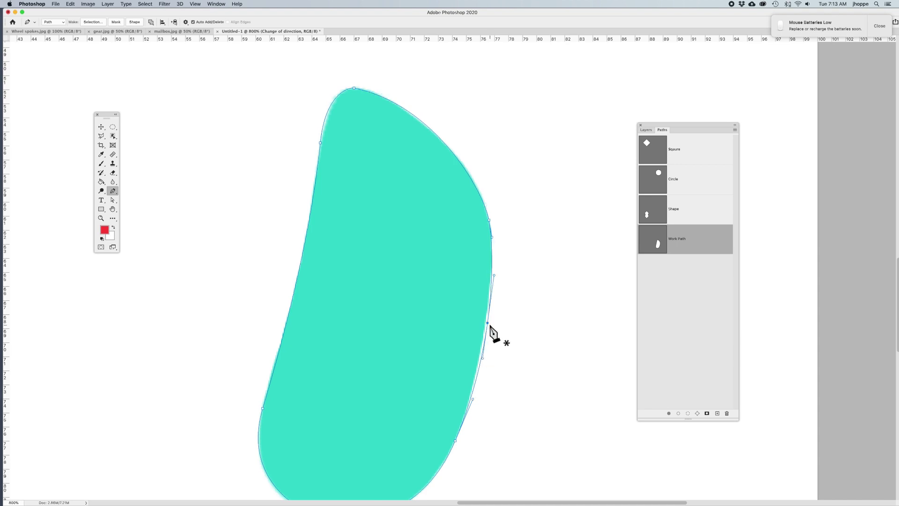
left_click_drag(488, 323, 486, 322)
left_click_drag(505, 369, 509, 296)
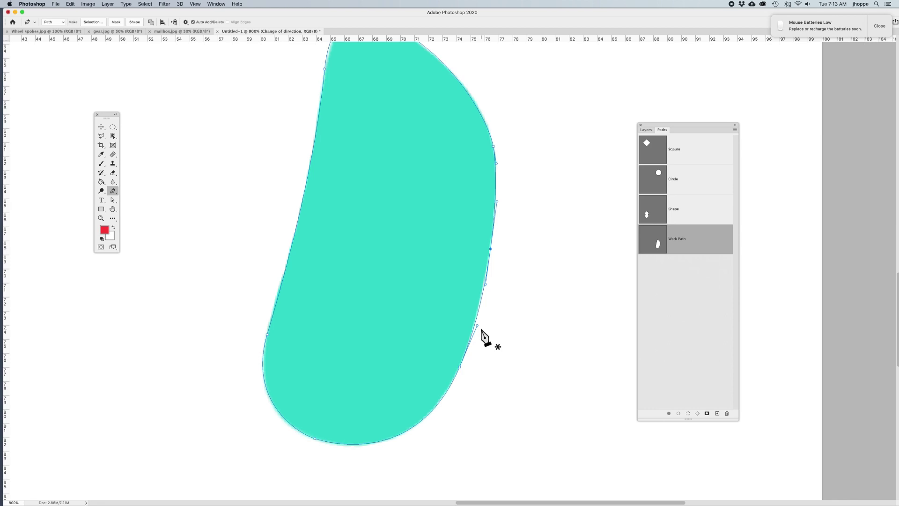
Save the freeform shape's work path as Path 1 and deselect it
double_click(683, 244)
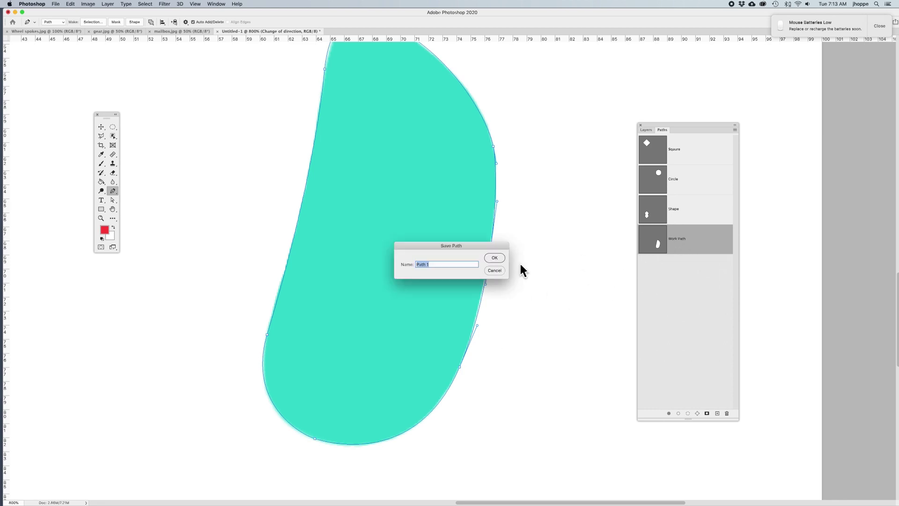
left_click(495, 258)
left_click(712, 291)
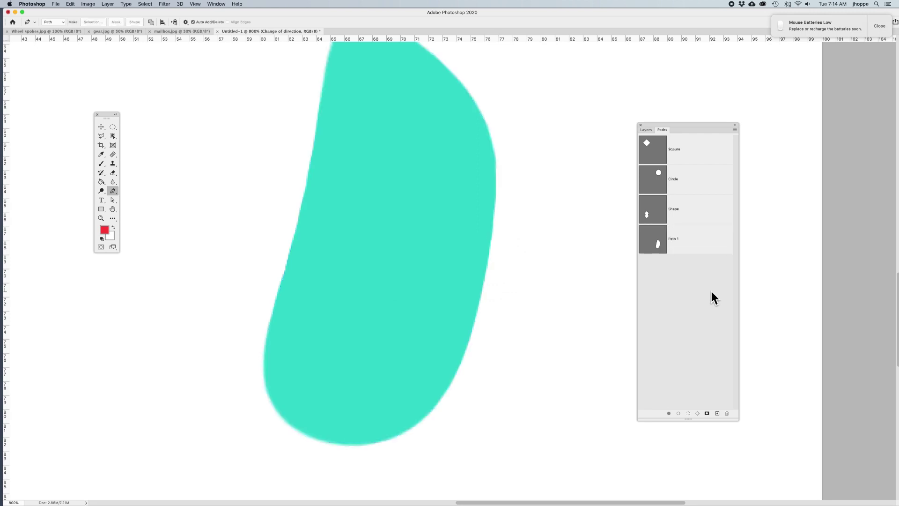
Fit the whole image in view and inspect the saved Square, Circle, Shape and Path 1 paths in turn
key("super+minus")
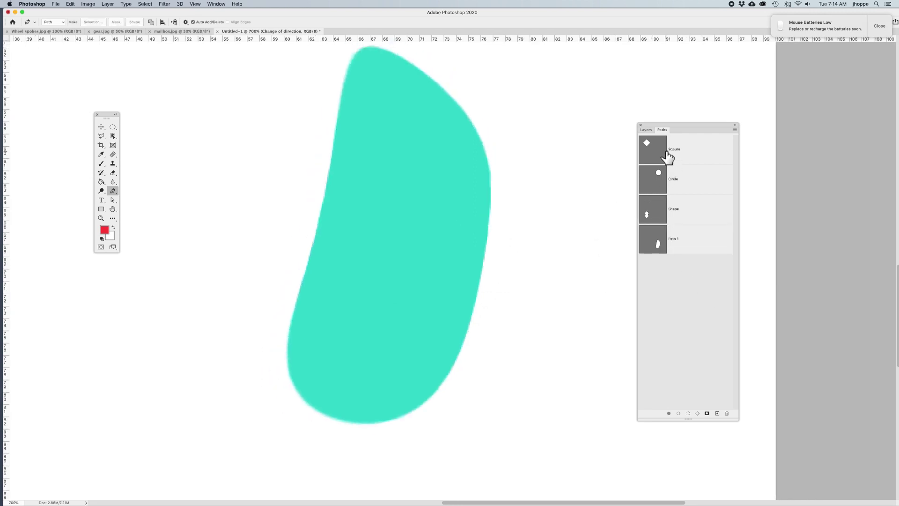
key("super+0")
left_click(656, 157)
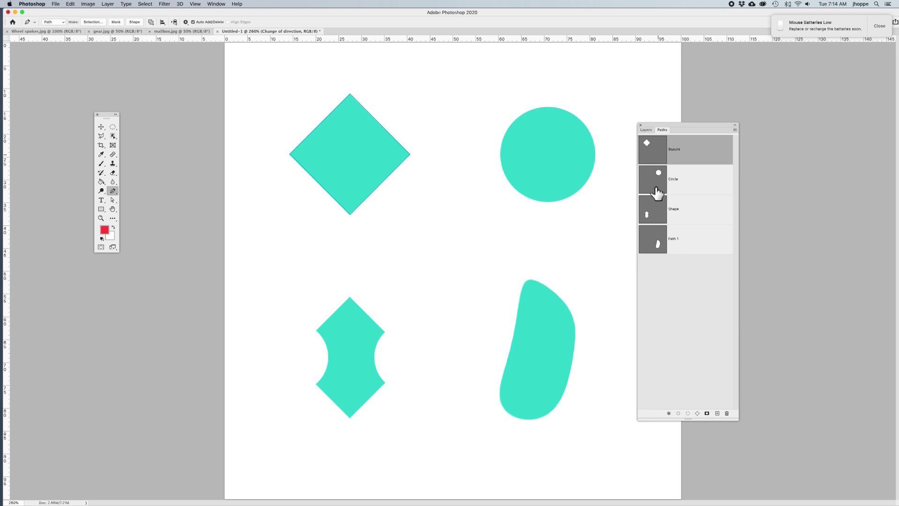
left_click(656, 182)
left_click(652, 213)
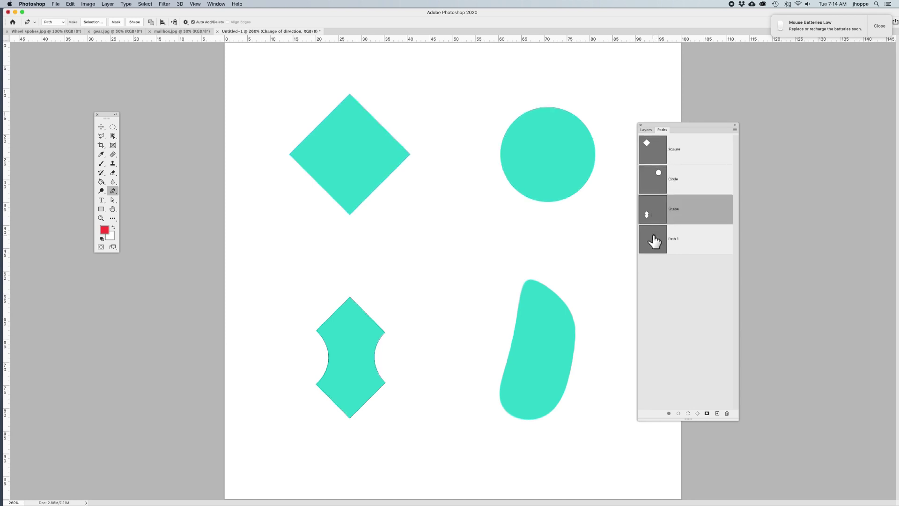
left_click(654, 241)
Make a new anti-aliased selection from the Square path with Make Selection, and deselect it
left_click(663, 149)
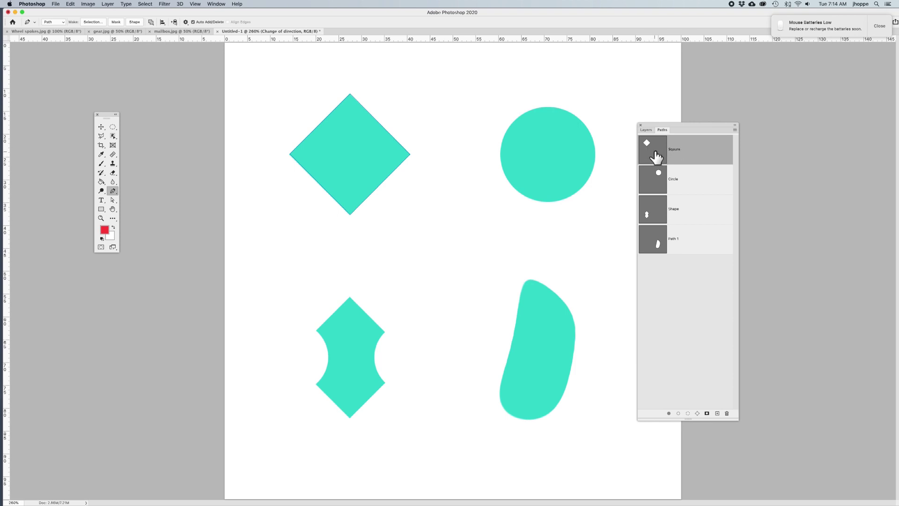
left_click(734, 129)
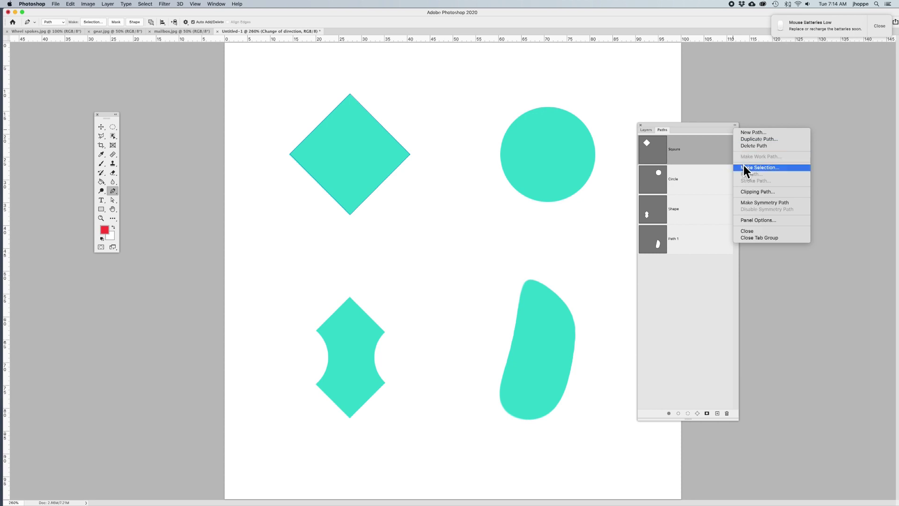
left_click(773, 168)
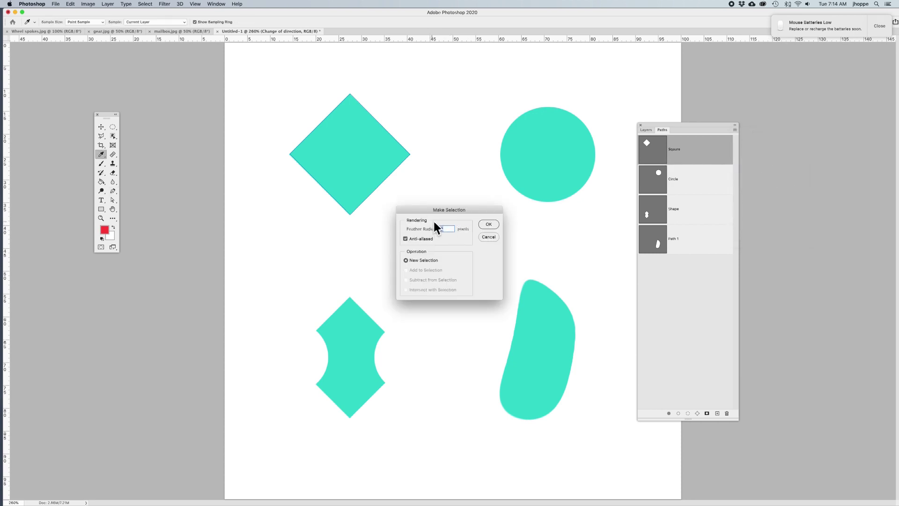
left_click(487, 225)
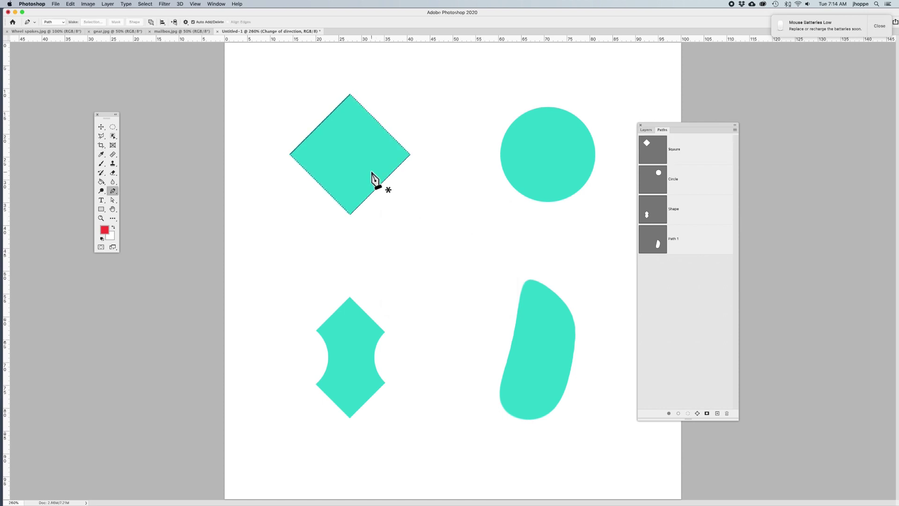
key("super+d")
Load the Square path as a selection directly from its thumbnail, and clear the selection
left_click(648, 152)
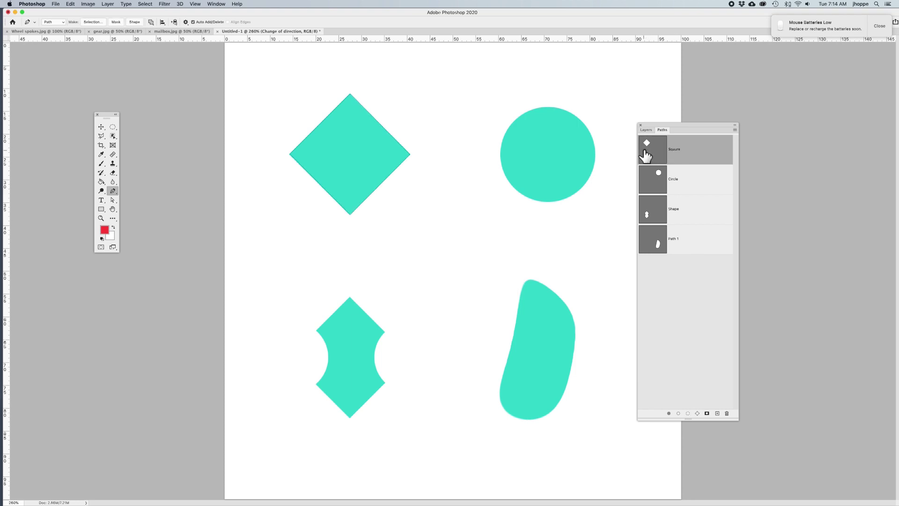
left_click_drag(645, 150, 653, 149)
left_click_drag(653, 148, 653, 151)
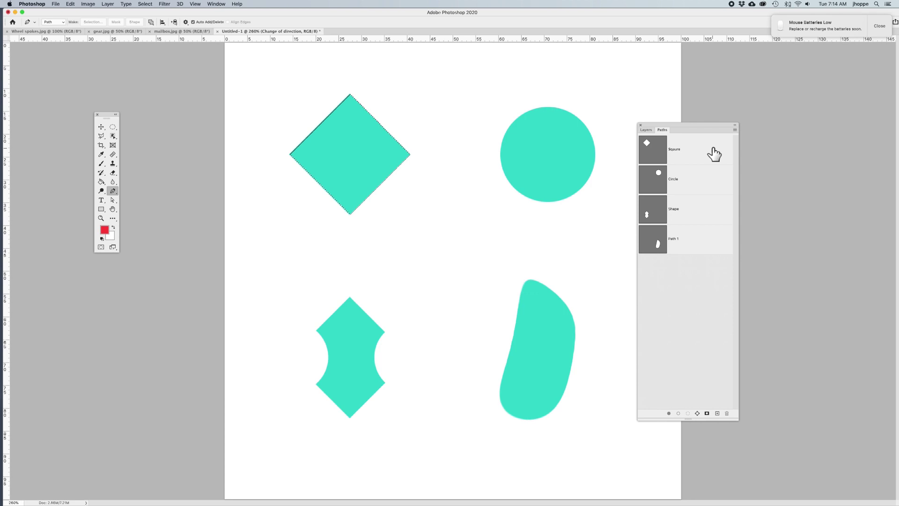
key("super+d")
Try tracing the freeform shape by hand with the Freeform Pen Tool, and undo the trace
left_click(112, 190)
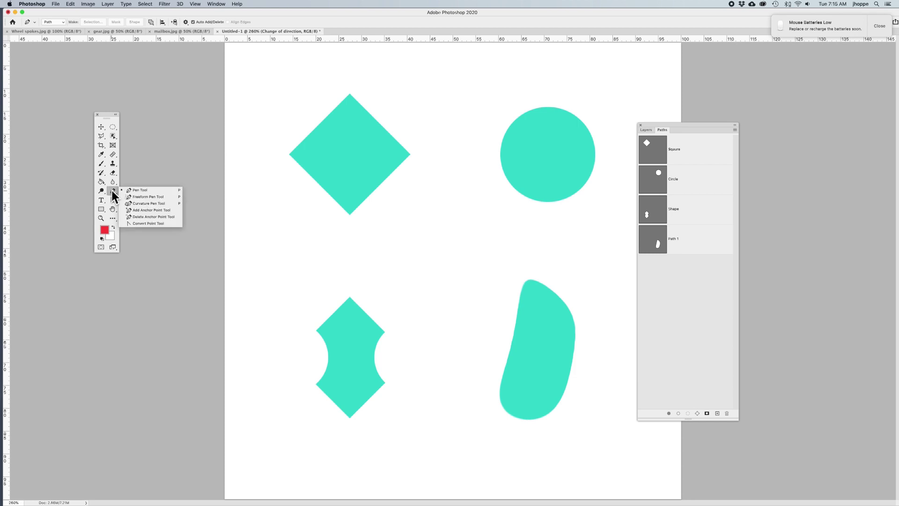
left_click(144, 198)
mouse_move(530, 281)
left_mouse_down()
mouse_move(502, 390)
mouse_move(513, 407)
mouse_move(552, 404)
mouse_move(569, 357)
mouse_move(570, 321)
mouse_move(537, 281)
left_mouse_up()
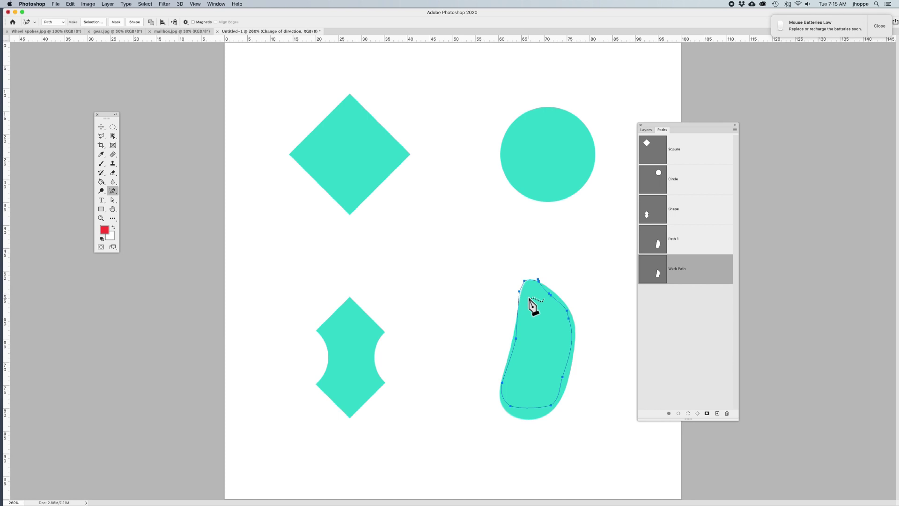
key("super+z")
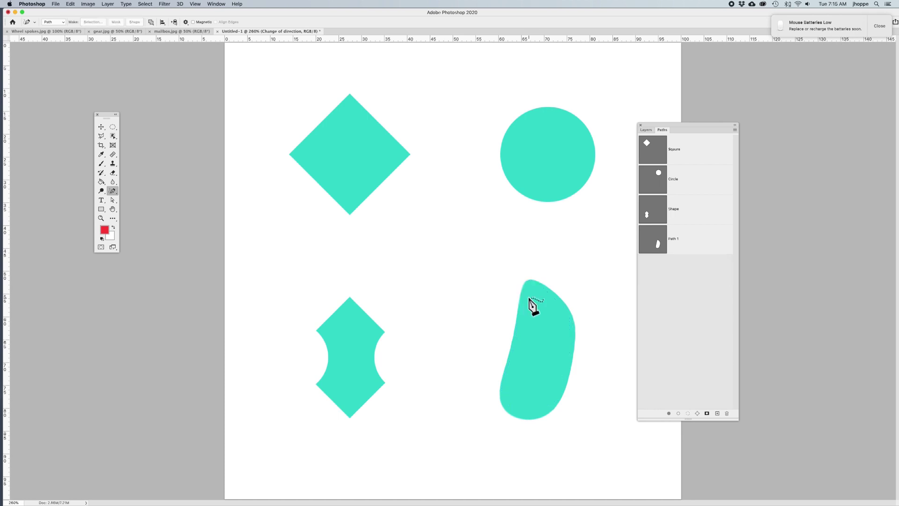
Trace the circle with the Curvature Pen Tool, closing the path through four anchors on the shown guides, and hide the guides
left_click(114, 193)
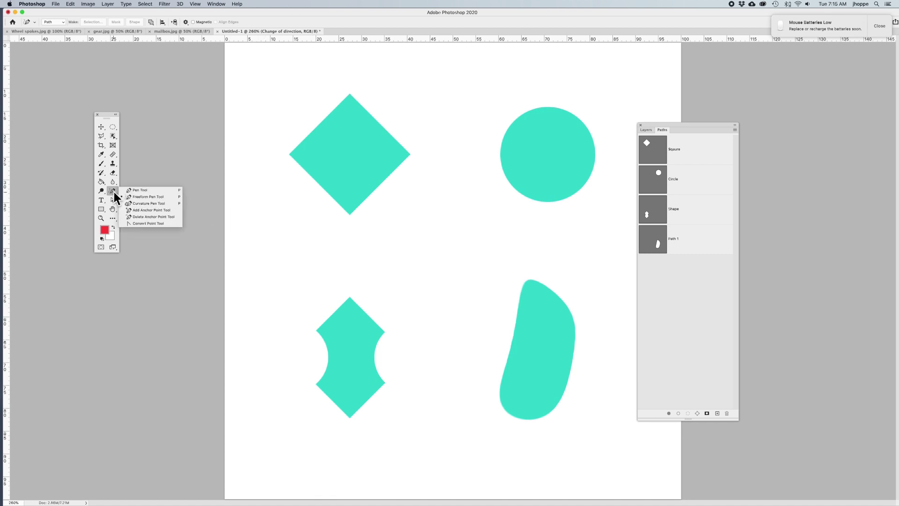
left_click(136, 204)
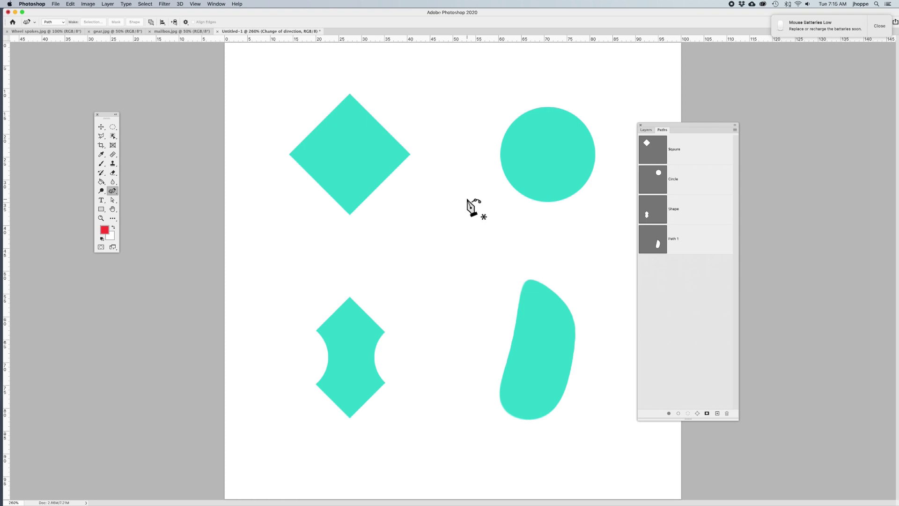
key("super+semicolon")
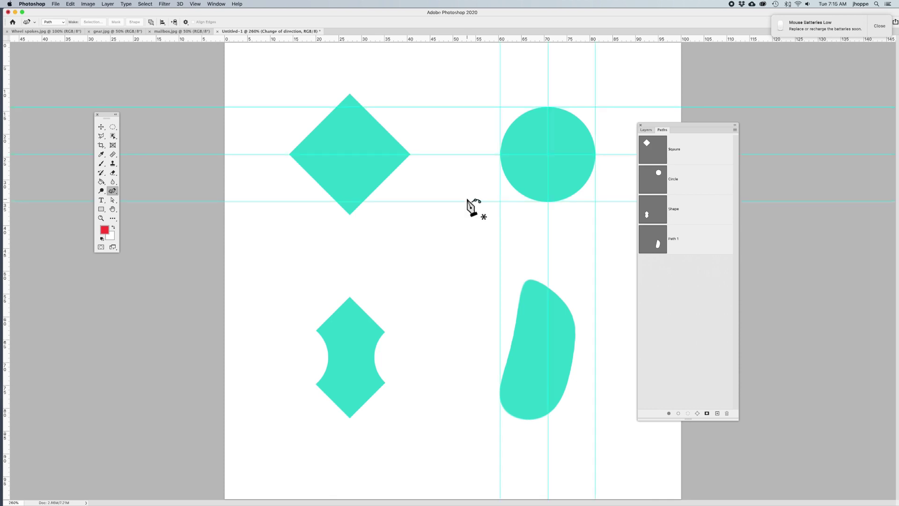
key("super+equal")
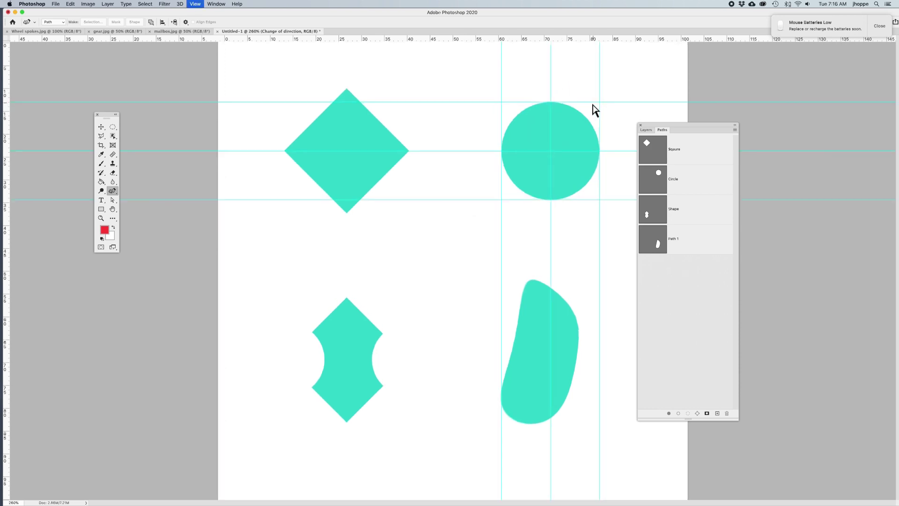
left_click_drag(573, 109, 452, 272)
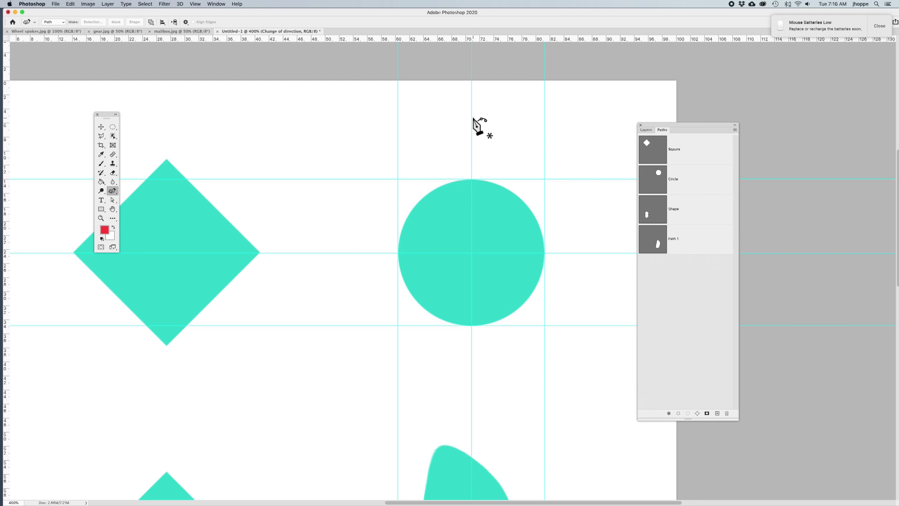
left_click(471, 180)
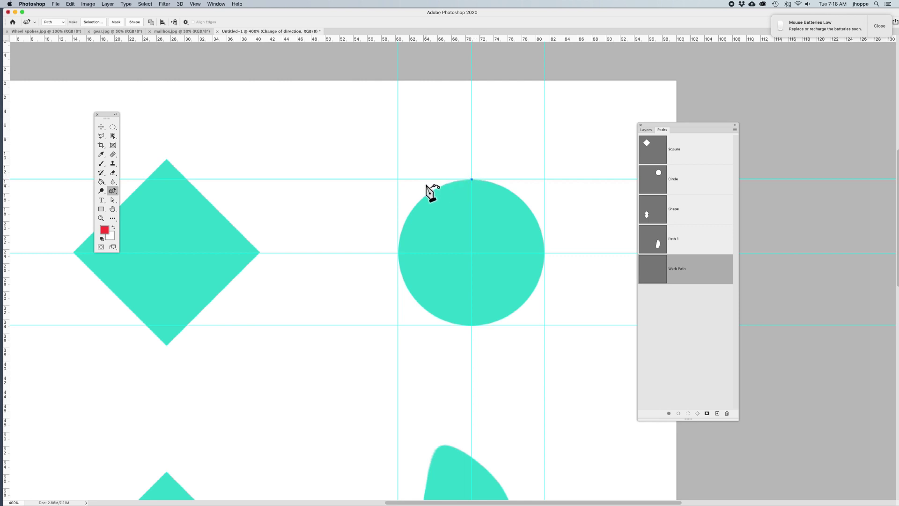
left_click(398, 253)
left_click(472, 325)
left_click(545, 253)
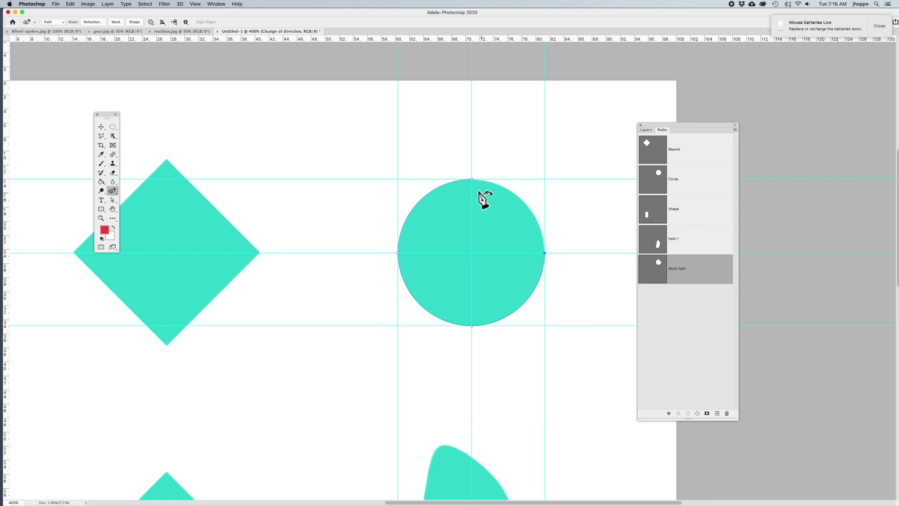
left_click(471, 179)
left_click_drag(279, 262, 438, 260)
key("super+semicolon")
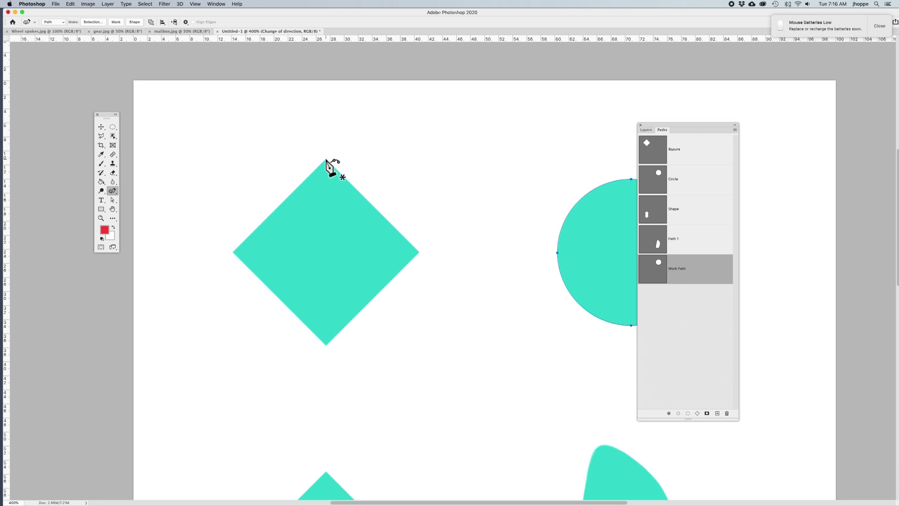
Trace the diamond as a closed path of straight segments with the Curvature Pen Tool, using corner points
left_click(326, 160)
left_click(233, 253)
left_click(327, 345)
left_click(419, 252)
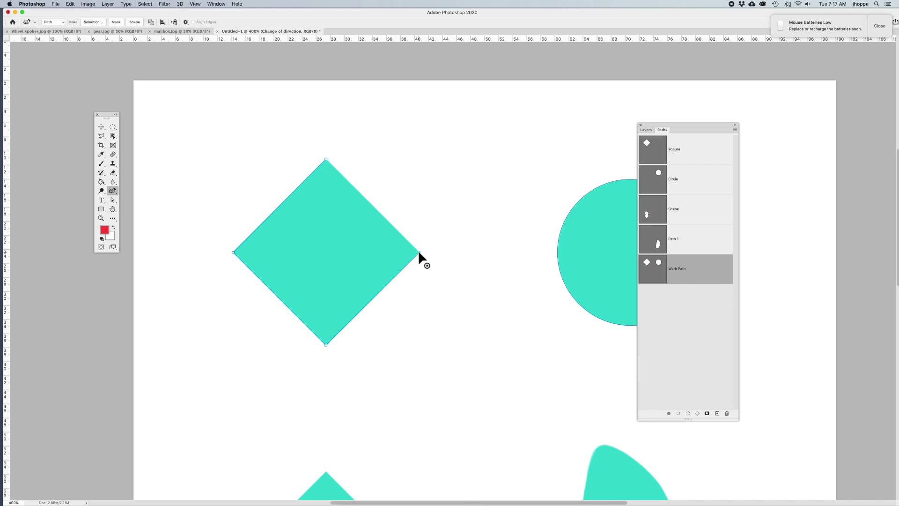
left_click(326, 159)
Switch the diamond path's top anchor to a smooth point and back to a corner, and delete the diamond path
double_click(326, 160)
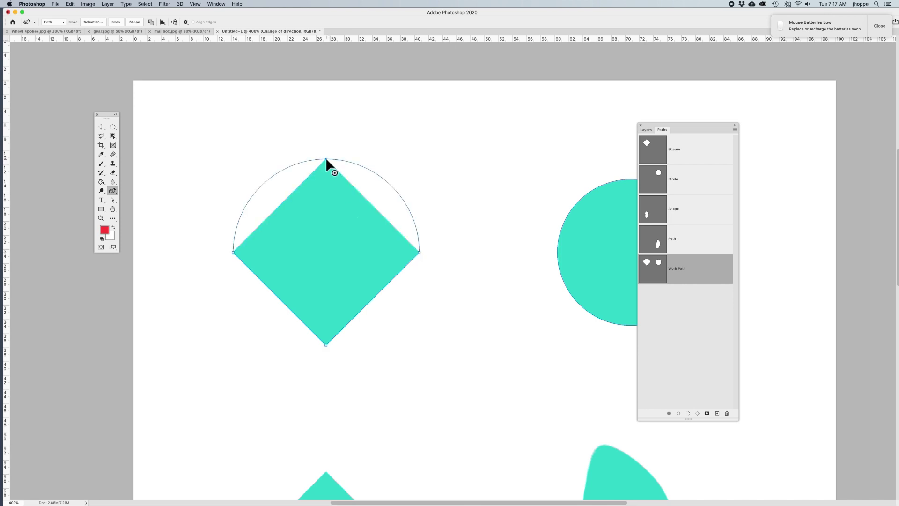
left_click(326, 159)
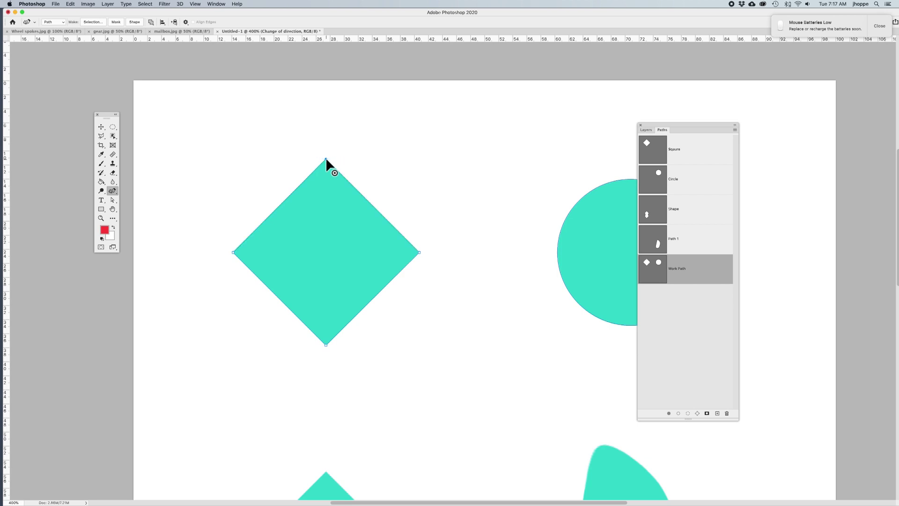
key("Delete")
key("Delete")
Retrace the diamond from smooth points with the Curvature Pen Tool, converting its anchors to corners and closing the path
left_click(326, 160)
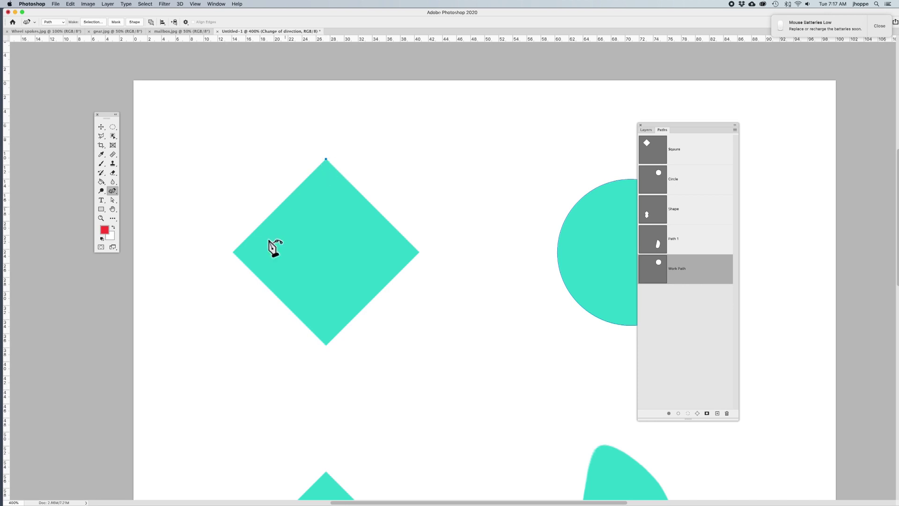
left_click(233, 253)
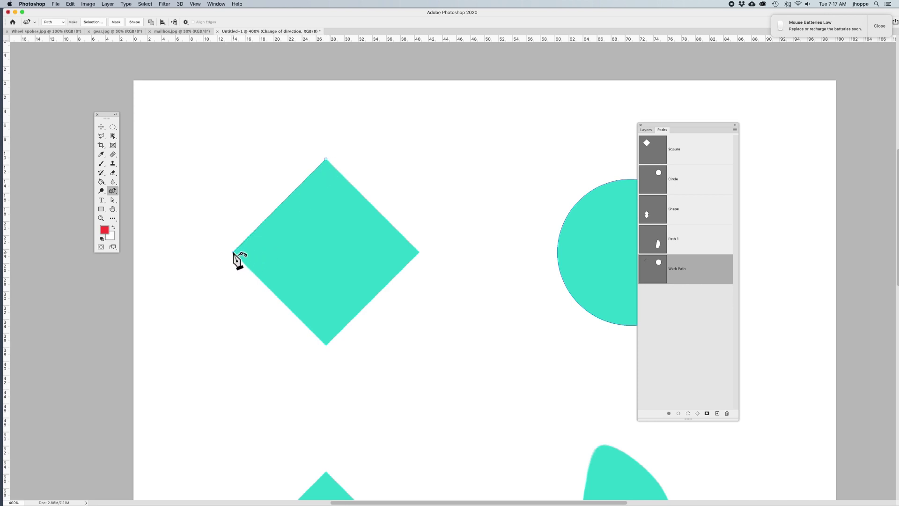
left_click(326, 345)
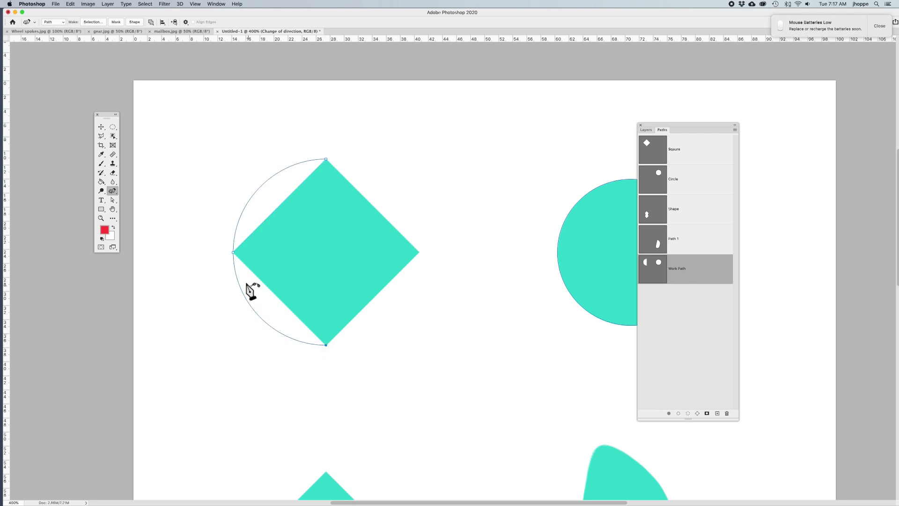
left_click(233, 252, "alt")
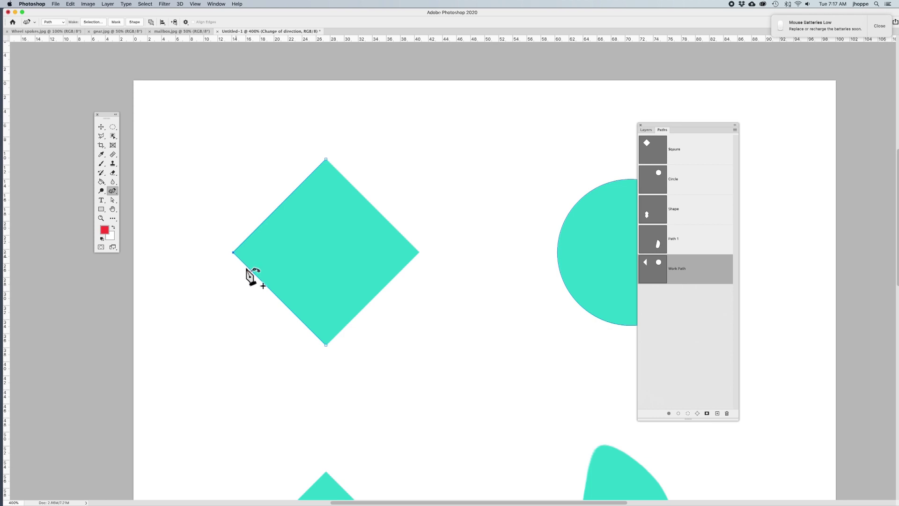
left_click(326, 346, "alt")
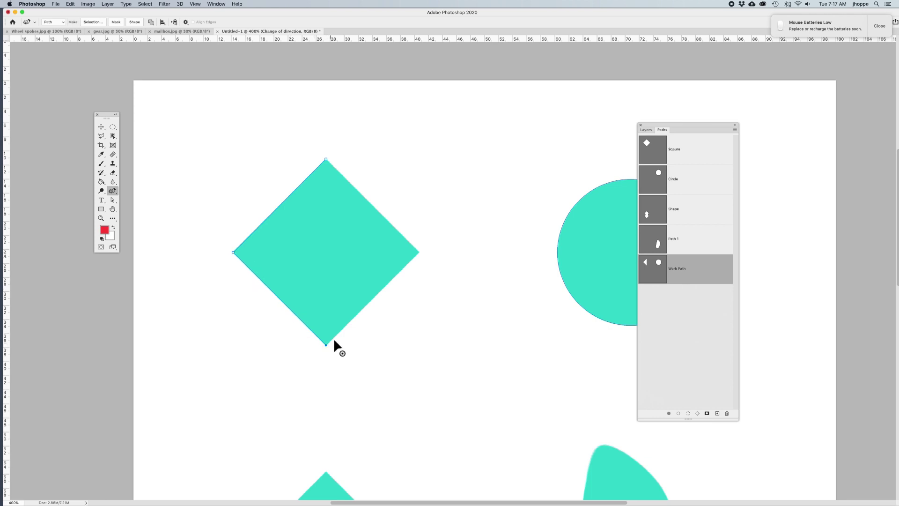
left_click(420, 252, "alt")
left_click(327, 160)
double_click(327, 159)
Bend the diamond path's two upper edges outward into a heart with the Curvature Pen Tool, and undo both curves
left_click_drag(370, 202, 410, 161)
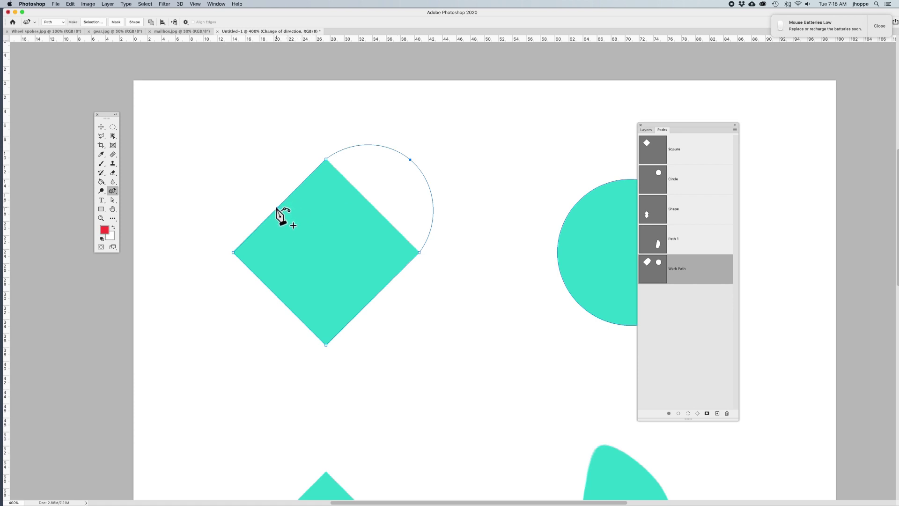
left_click_drag(276, 208, 240, 159)
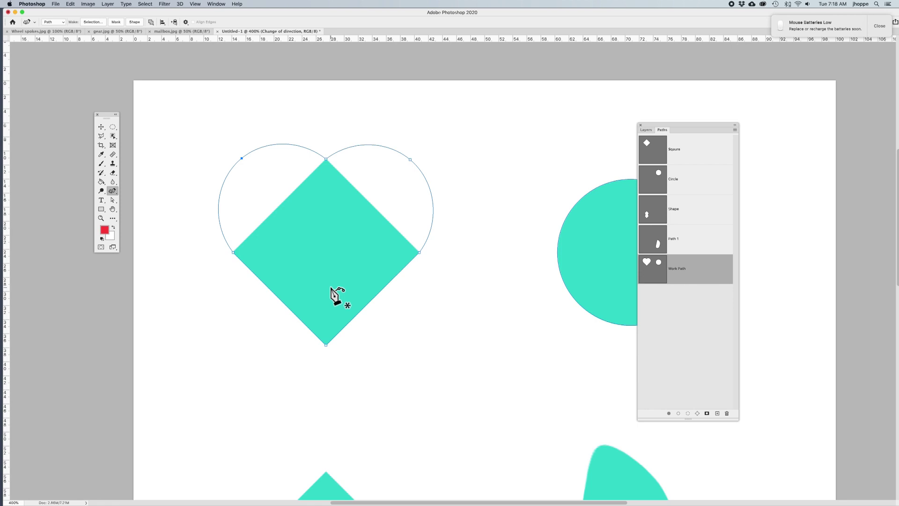
key("super+z")
key("super+z")
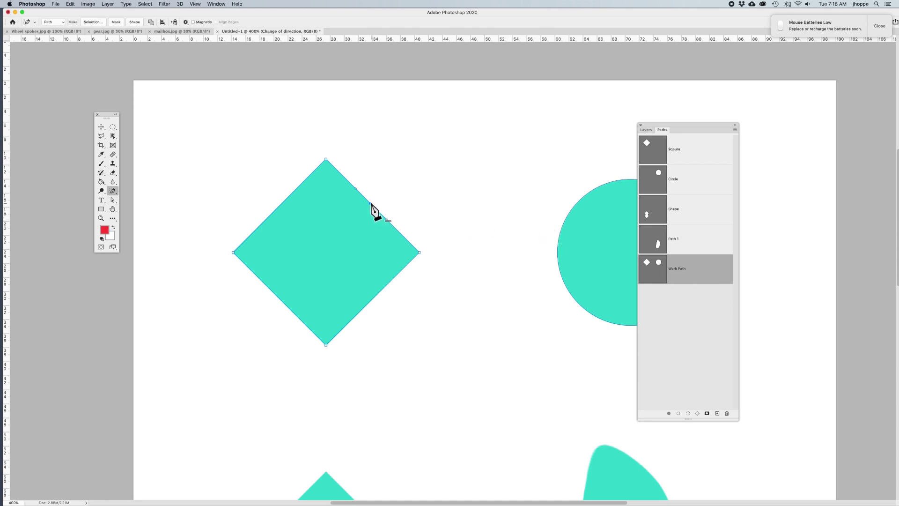
Add anchors on the diamond path's upper edges with the Pen Tool and round out the upper-right edge using Direct Selection and direction handles
left_click(277, 209)
key("a")
left_click_drag(370, 204, 405, 168)
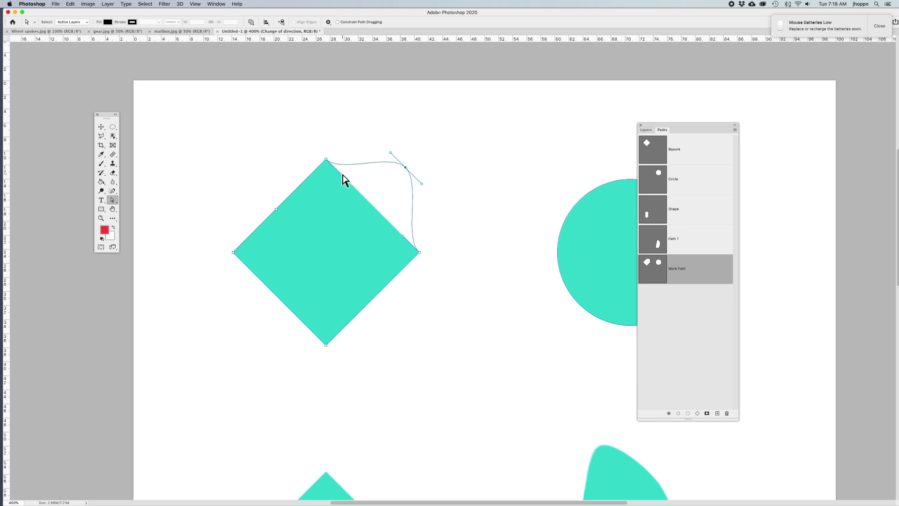
left_click_drag(342, 175, 345, 144)
left_click_drag(403, 236, 437, 233)
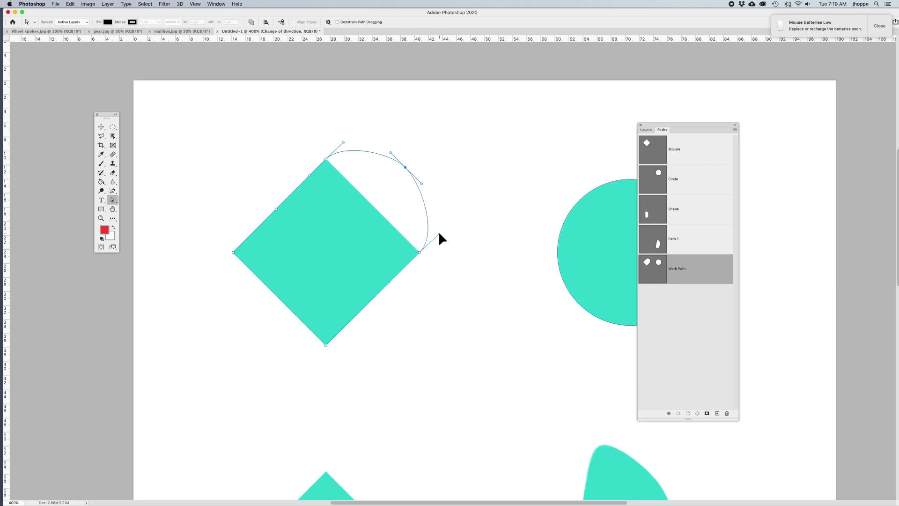
left_click_drag(405, 167, 417, 151)
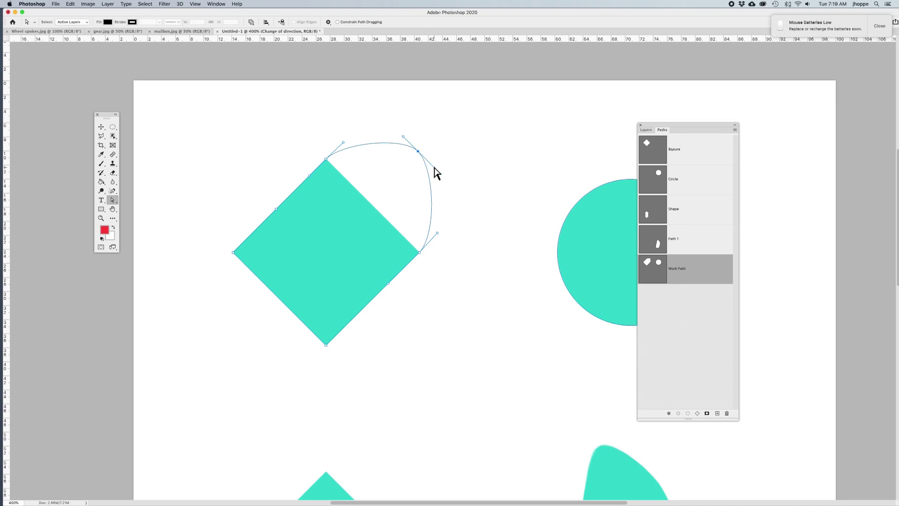
left_click_drag(434, 168, 444, 177)
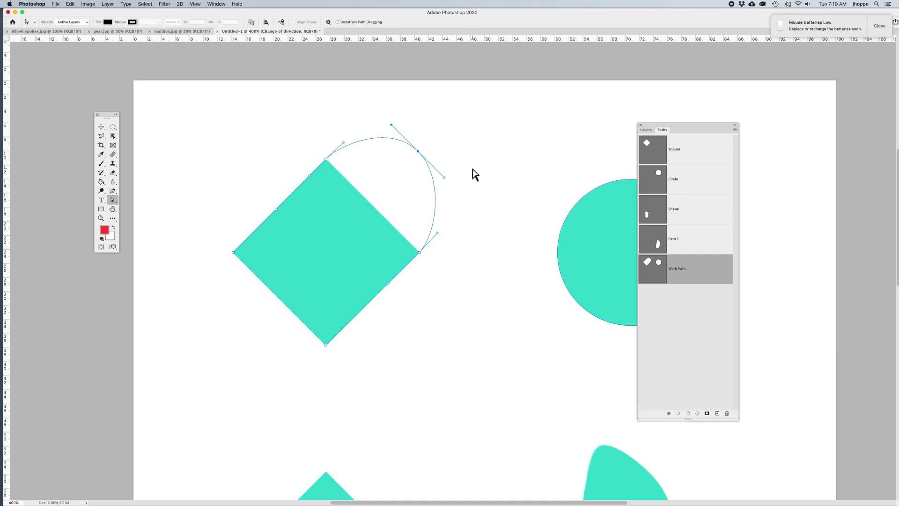
Pull the upper-left edge's added anchor outward, readjust the upper-right curve's anchor, and undo the edits back to the plain diamond path
left_click_drag(275, 210, 236, 161)
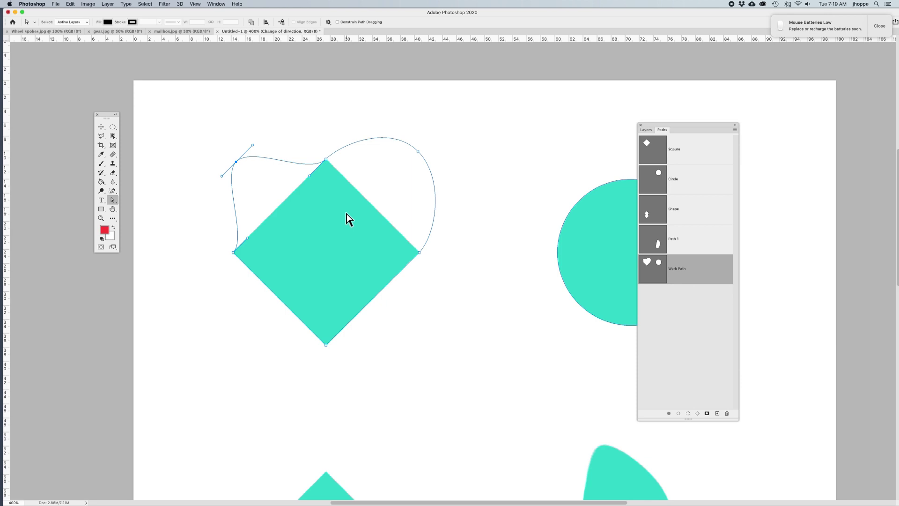
left_click(418, 151)
left_click(437, 234)
left_click(343, 142)
left_click_drag(419, 151, 416, 157)
key("super+z")
key("super+z")
key("super+z")
key("super+z")
key("super+z")
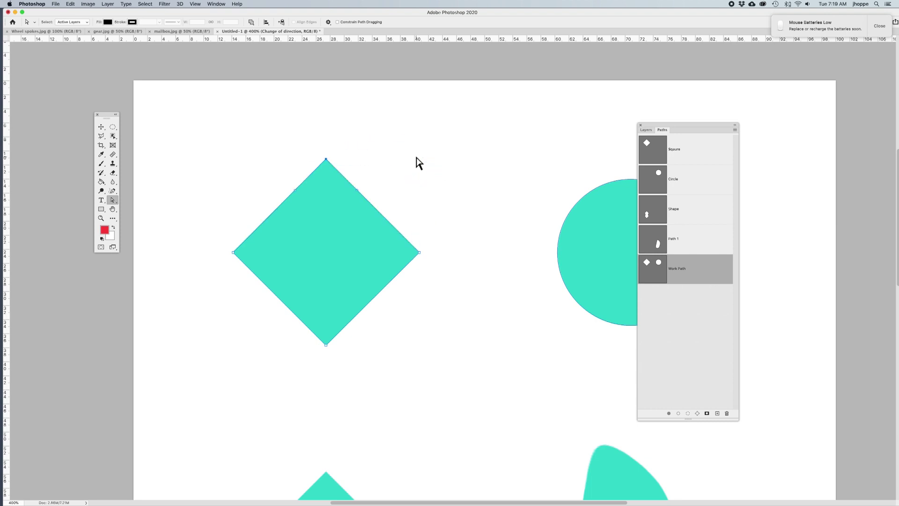
Bend the diamond path's upper-right edge outward with the Curvature Pen Tool, toggling its new anchor to a corner and back to smooth
key("p")
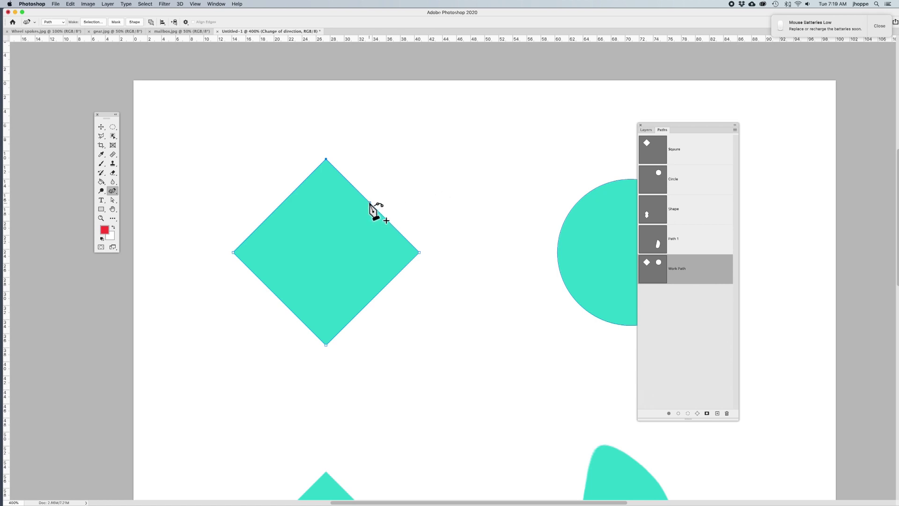
left_click_drag(370, 202, 412, 158)
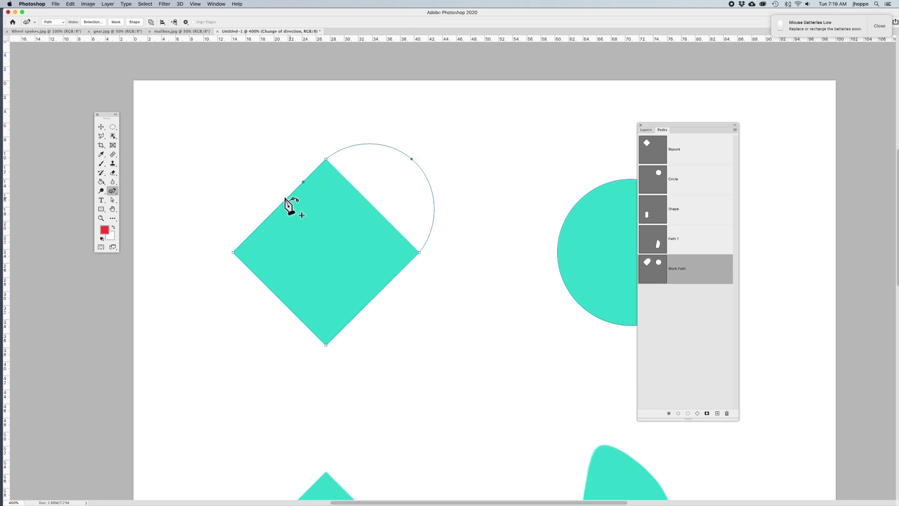
double_click(411, 160)
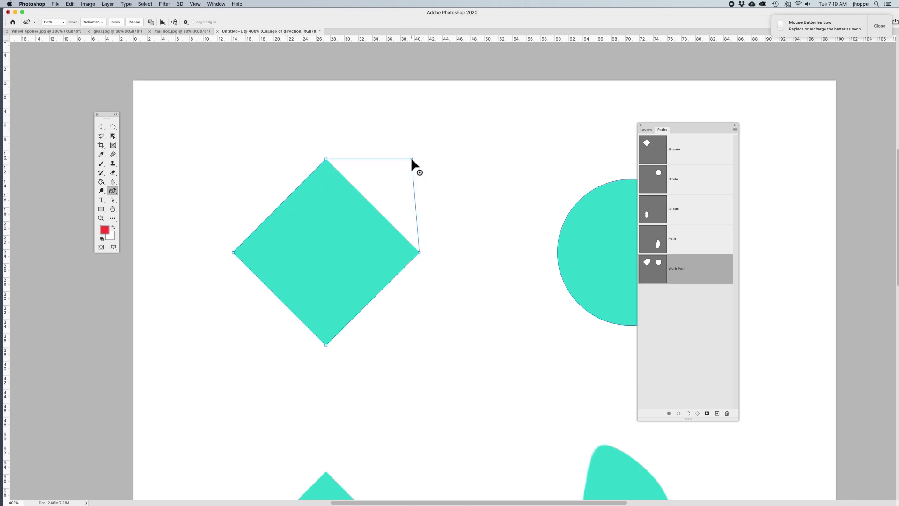
double_click(412, 159)
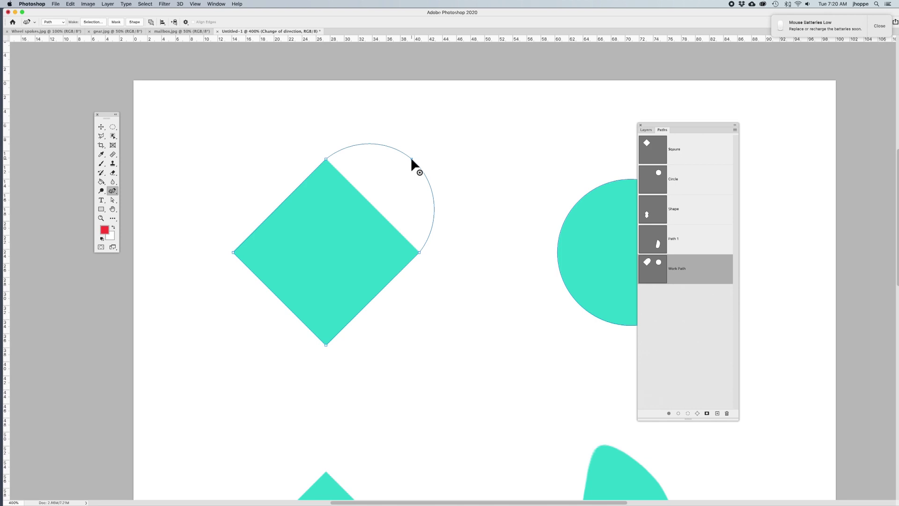
In the mailbox document, start a Curvature Pen path at the lower-right corner of the mailbox post
left_click(176, 31)
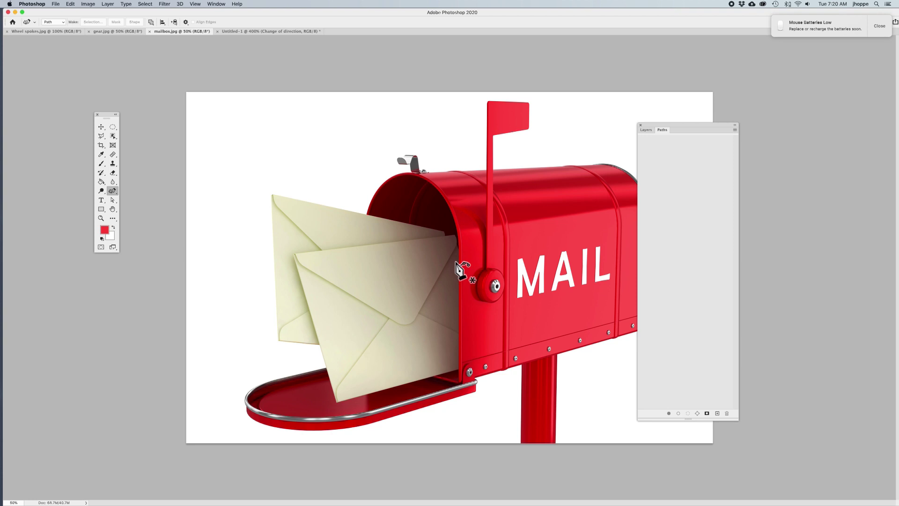
key("super+plus")
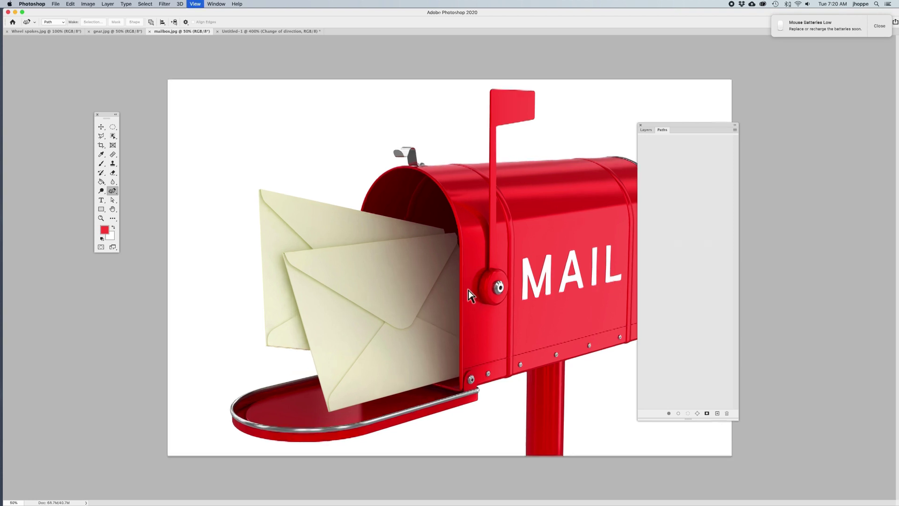
left_click_drag(583, 310, 437, 238)
left_click_drag(428, 291, 500, 132)
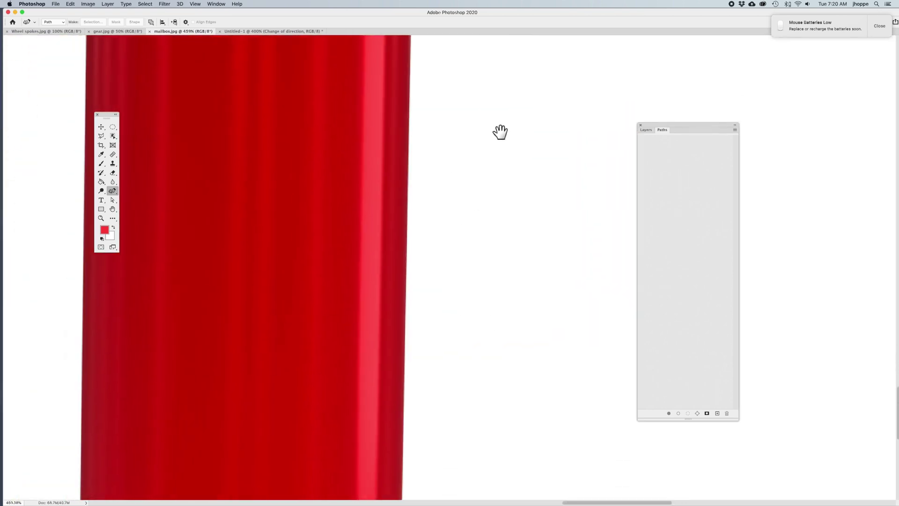
left_click_drag(485, 368, 499, 162)
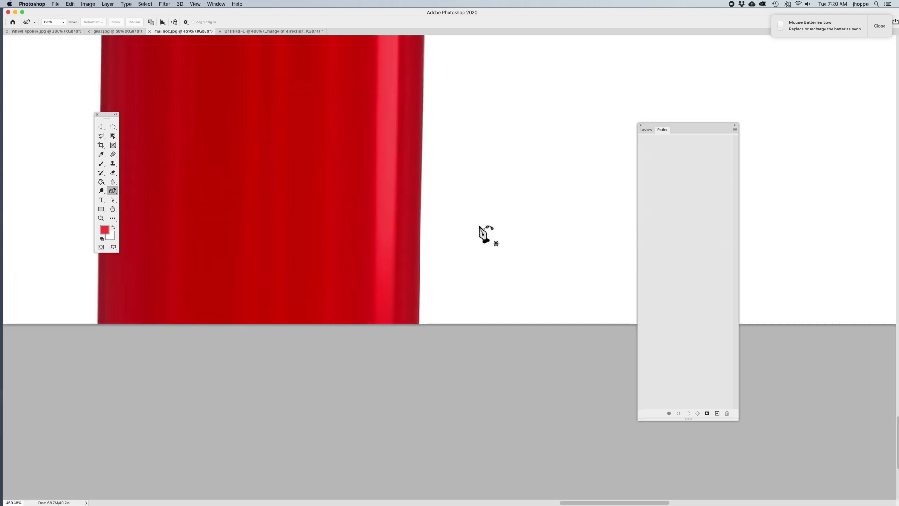
left_click(419, 323)
Trace up the post's right edge with an anchor where it meets the mailbox body, and nudge that anchor onto the corner
left_click_drag(457, 138, 459, 358)
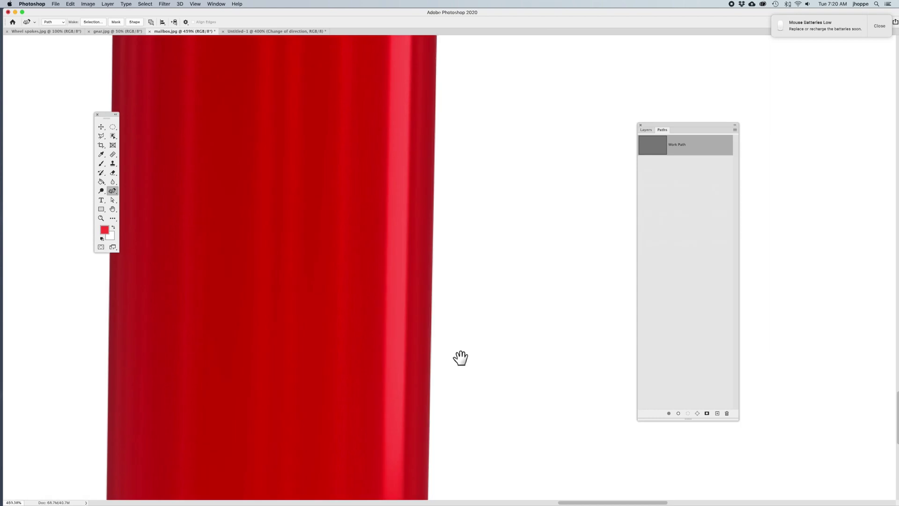
left_click_drag(474, 131, 451, 411)
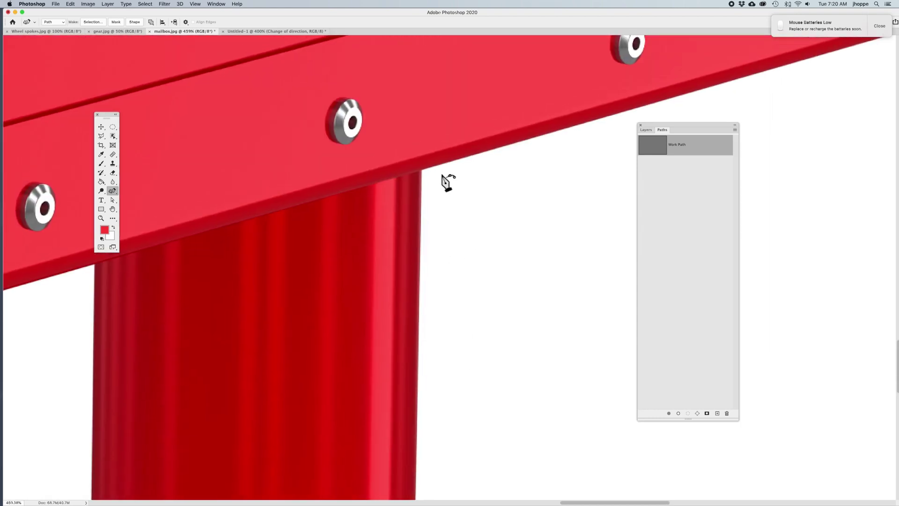
left_click(422, 172)
left_click_drag(402, 149, 515, 269)
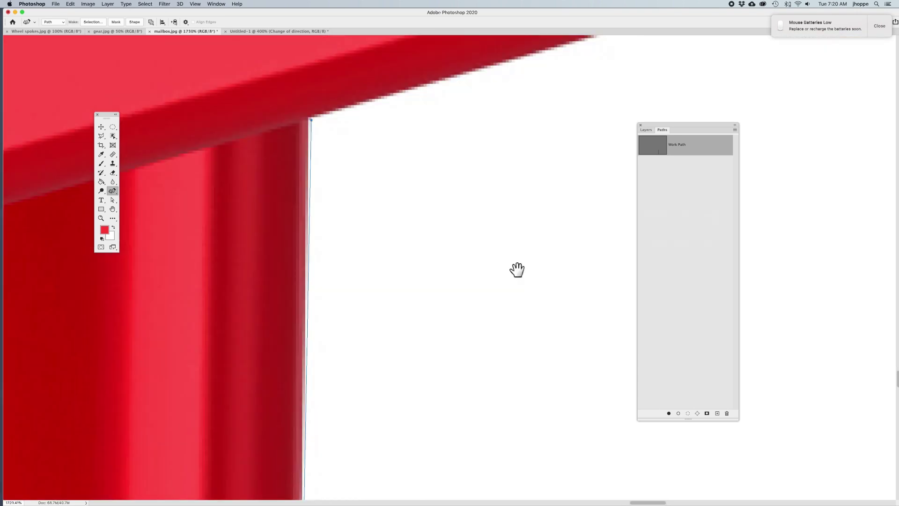
left_click_drag(312, 121, 309, 118)
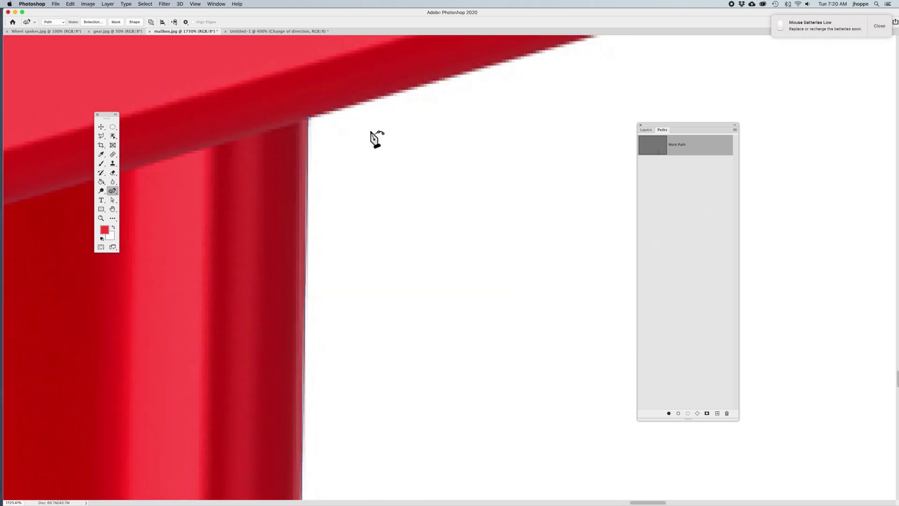
Continue the path along the mailbox's lower edge with an anchor where the raised band begins
key("space")
left_click_drag(388, 167, 332, 320)
left_click_drag(470, 281, 200, 339)
left_click_drag(501, 199, 134, 307)
left_click_drag(470, 239, 286, 291)
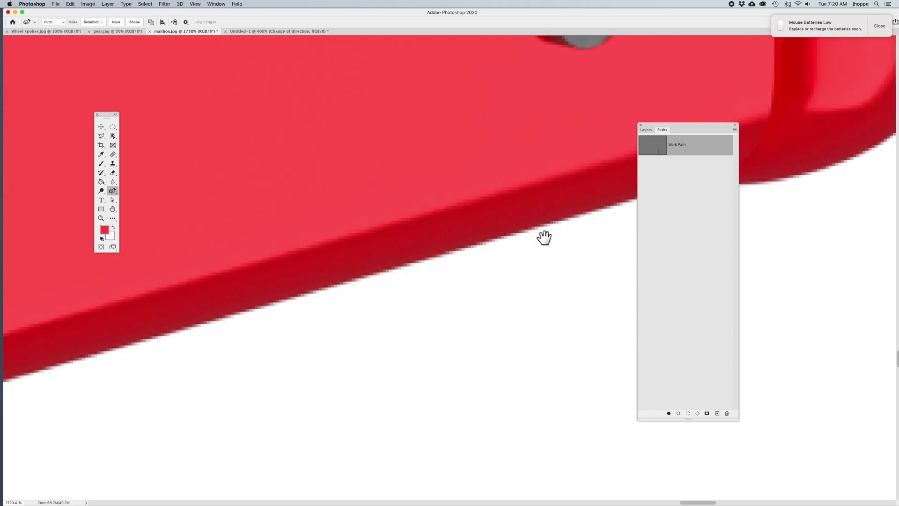
left_click_drag(524, 245, 427, 275)
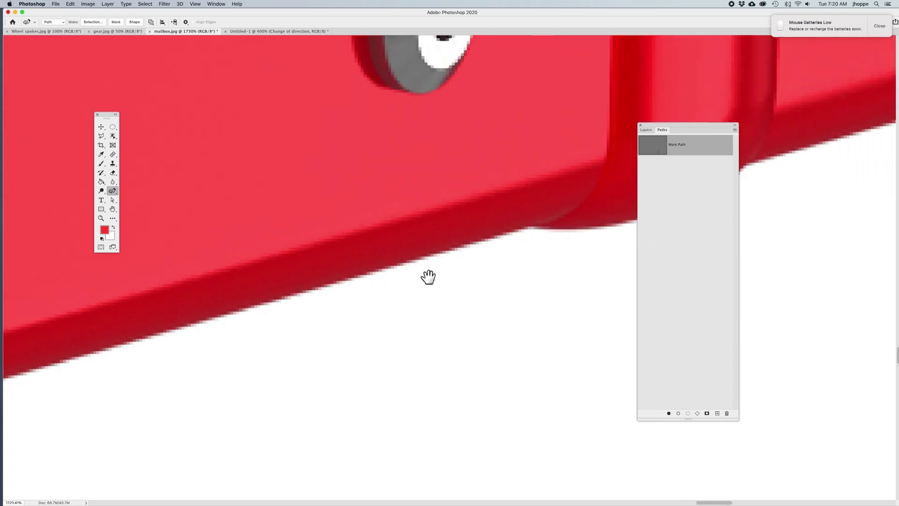
left_click(508, 240)
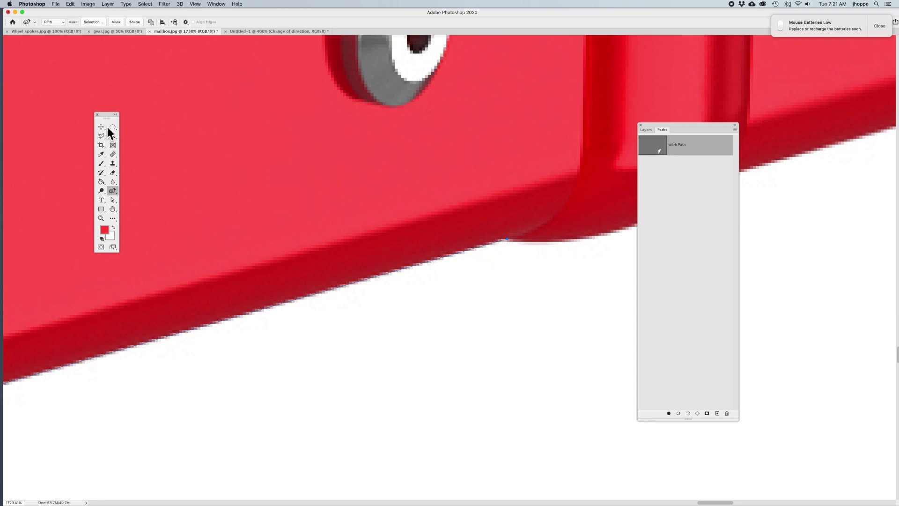
Switch to the Pen Tool and fine-tune the path's last anchor at the start of the raised band
left_click(112, 190)
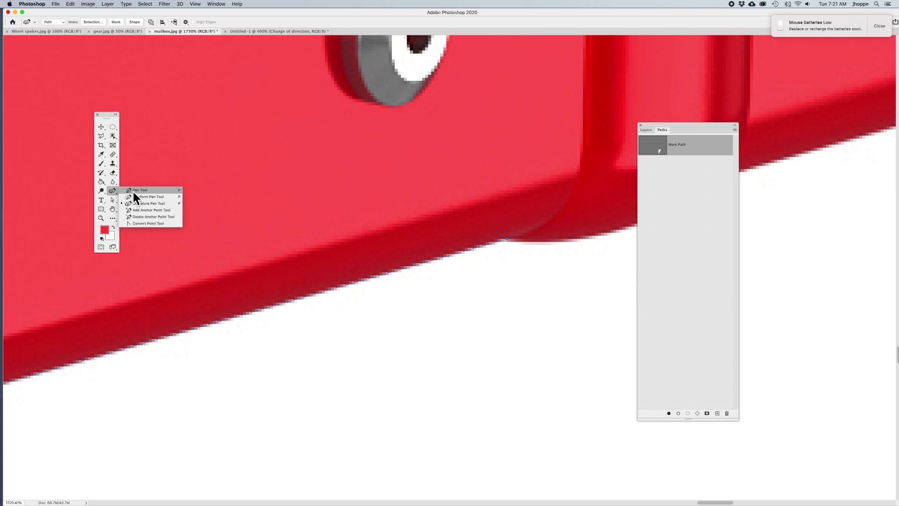
left_click(133, 192)
left_click_drag(472, 234, 518, 264)
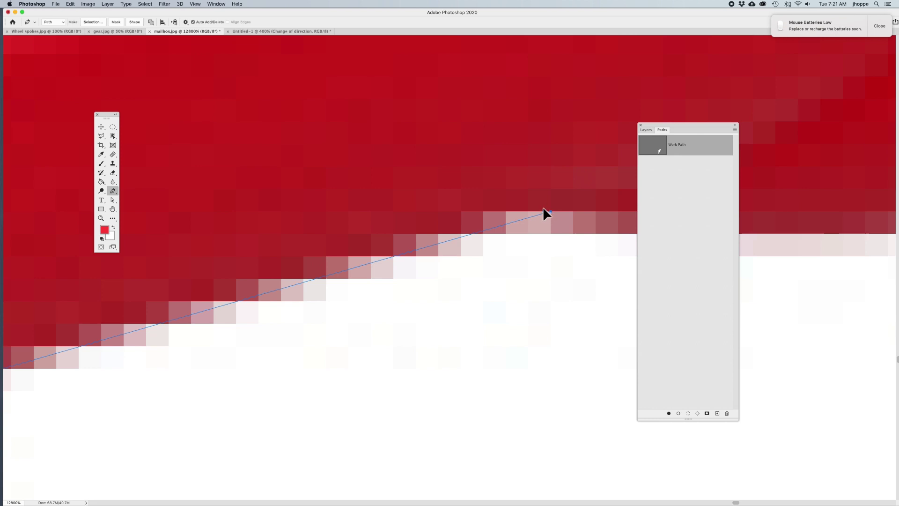
left_click_drag(542, 206, 540, 208)
key("super+minus")
key("super+minus")
key("super+minus")
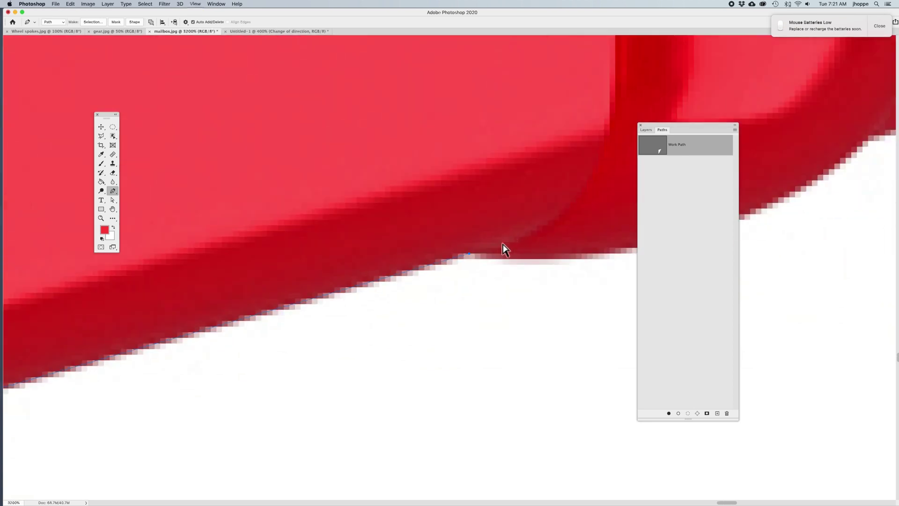
Trace the raised band's curved underside with two curve anchors, making the one at its far end a corner
key("space")
left_click_drag(486, 280, 409, 289)
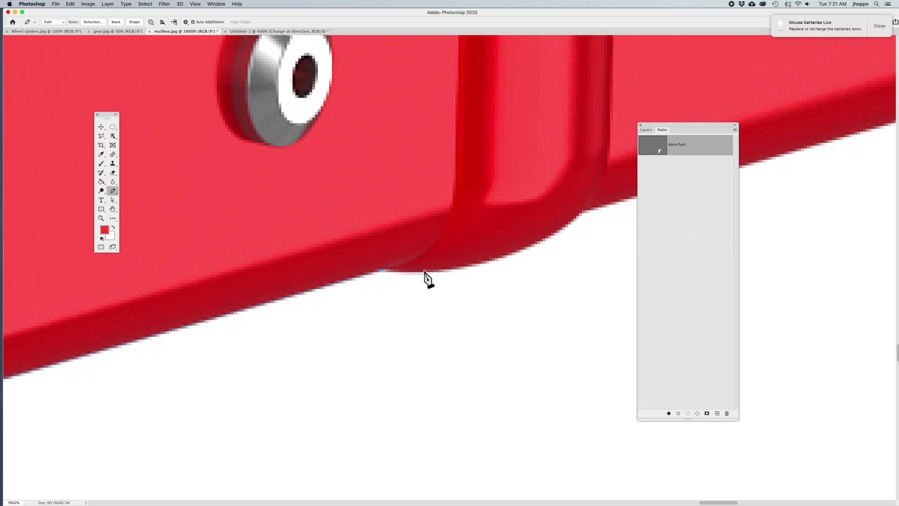
left_click_drag(384, 271, 423, 273)
left_click_drag(591, 232, 546, 237)
left_click_drag(568, 206, 588, 192)
left_click_drag(582, 252, 454, 279)
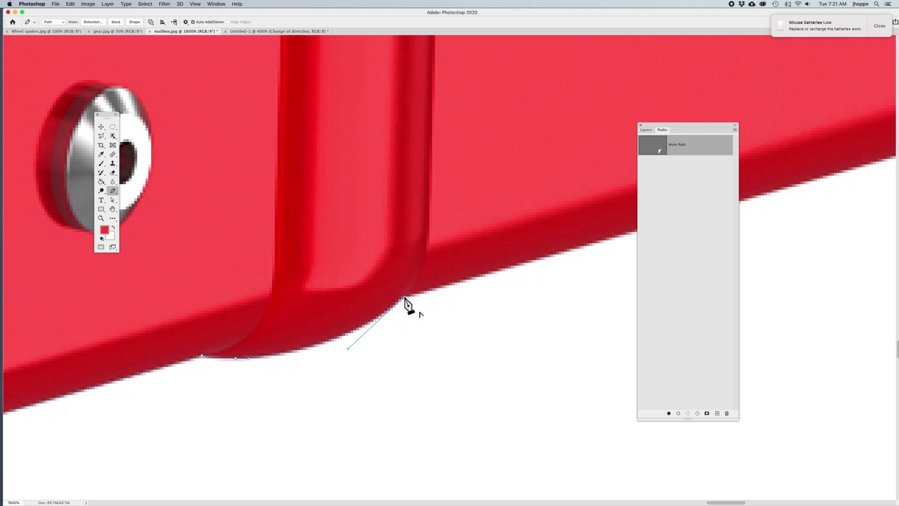
Trace the remaining lower edge to the grey metal rim and follow the rim's rounded lower corner with curve anchors
left_click_drag(481, 290, 220, 367)
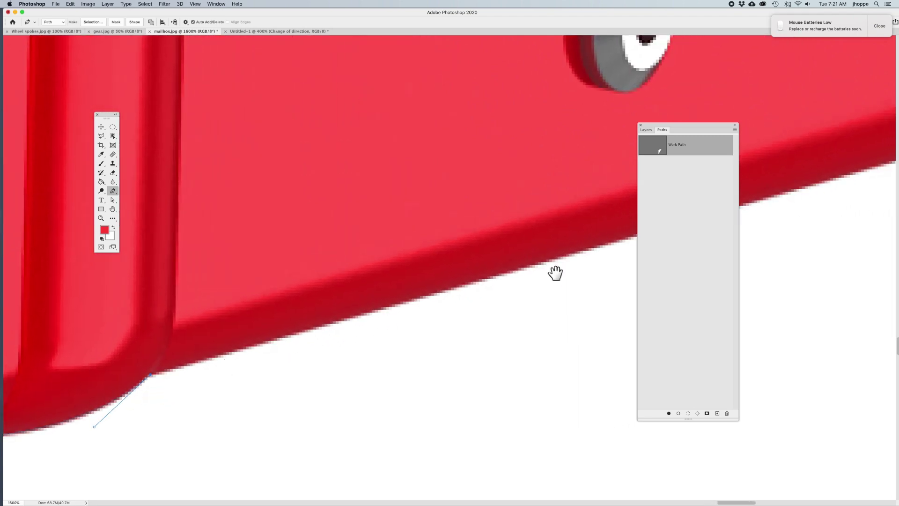
left_click_drag(556, 271, 446, 313)
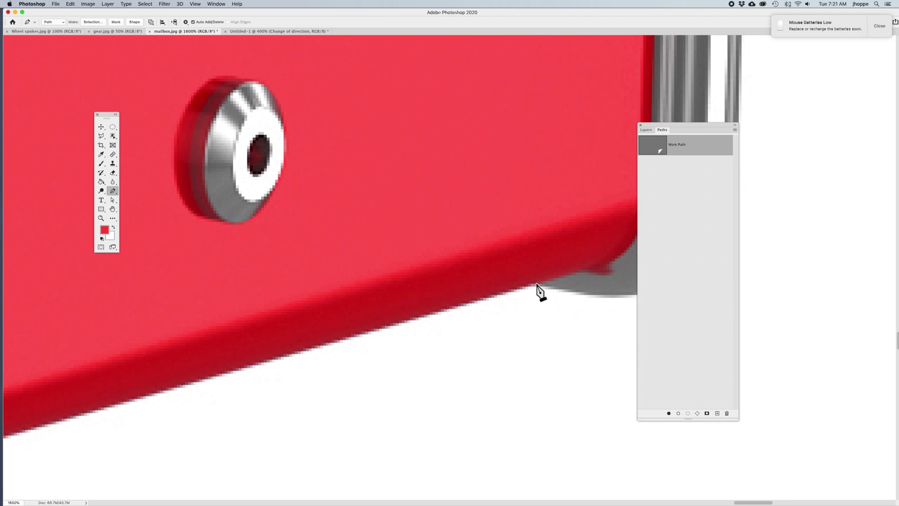
left_click_drag(554, 299, 395, 323)
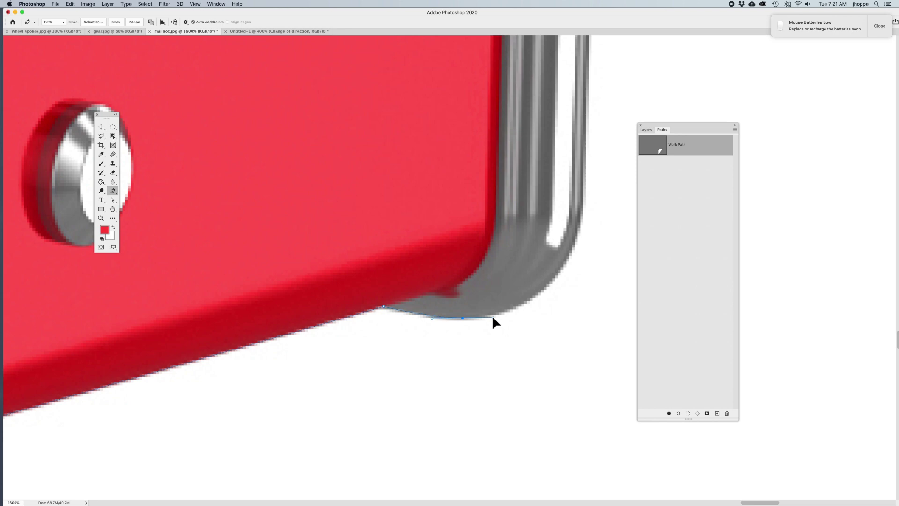
left_click_drag(581, 248, 543, 312)
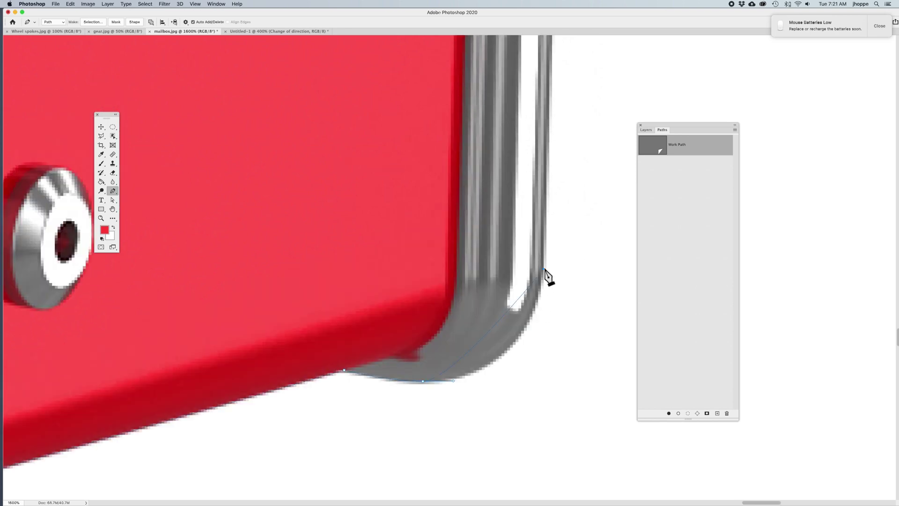
left_click_drag(551, 223, 547, 173)
Trace up the metal rim's straight outer edge, adding anchors partway up and where the rim starts to curve inward
key("space")
left_click_drag(566, 130, 503, 480)
left_click_drag(486, 267, 494, 487)
left_click_drag(484, 197, 490, 279)
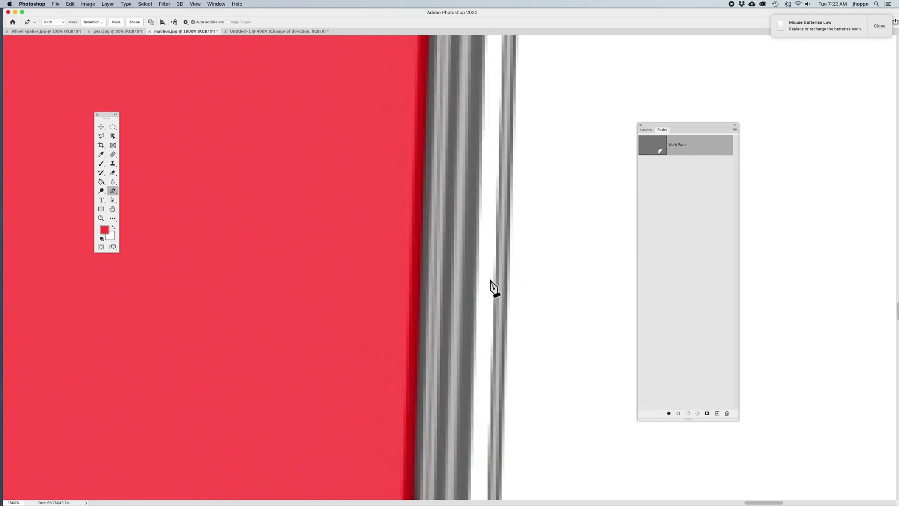
key("super+minus")
key("super+minus")
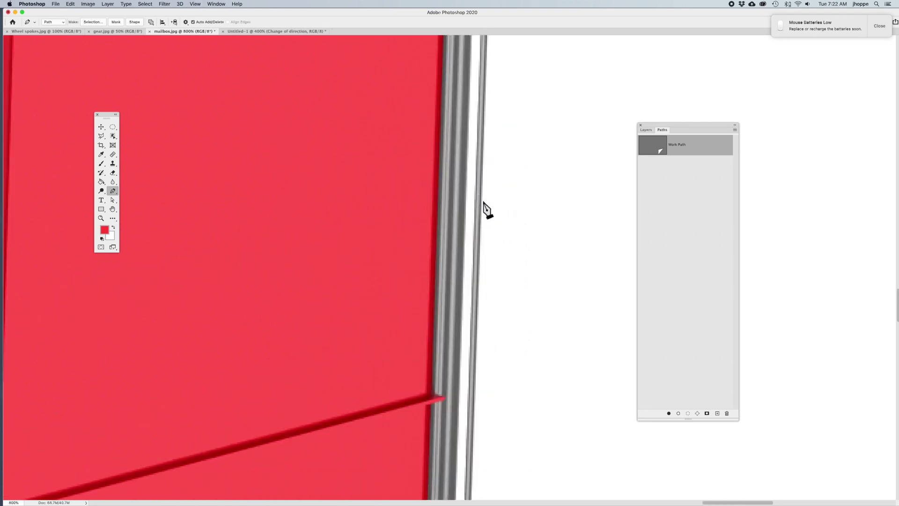
key("space")
mouse_move(486, 209)
left_mouse_down()
mouse_move(504, 230)
mouse_move(476, 235)
mouse_move(484, 365)
mouse_move(481, 271)
left_mouse_up()
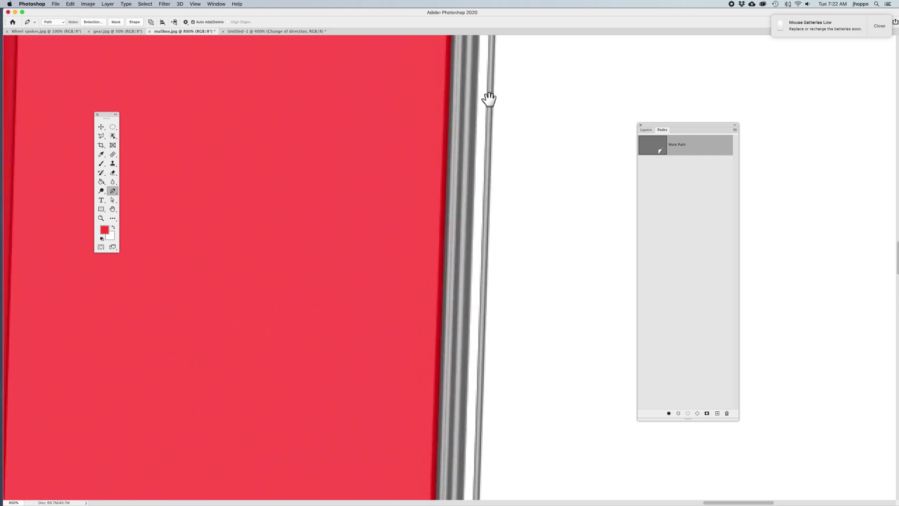
key("space")
left_click_drag(516, 86, 508, 257)
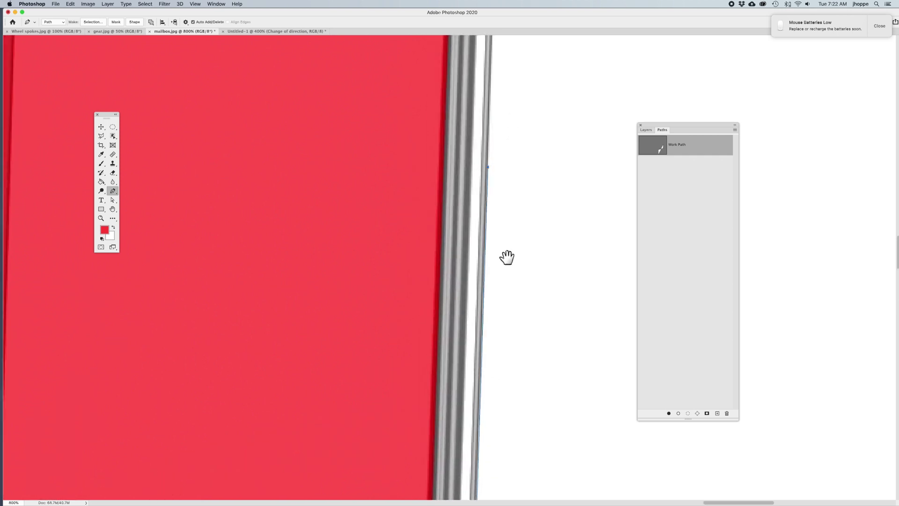
left_click_drag(494, 181, 483, 317)
left_click_drag(482, 202, 490, 165)
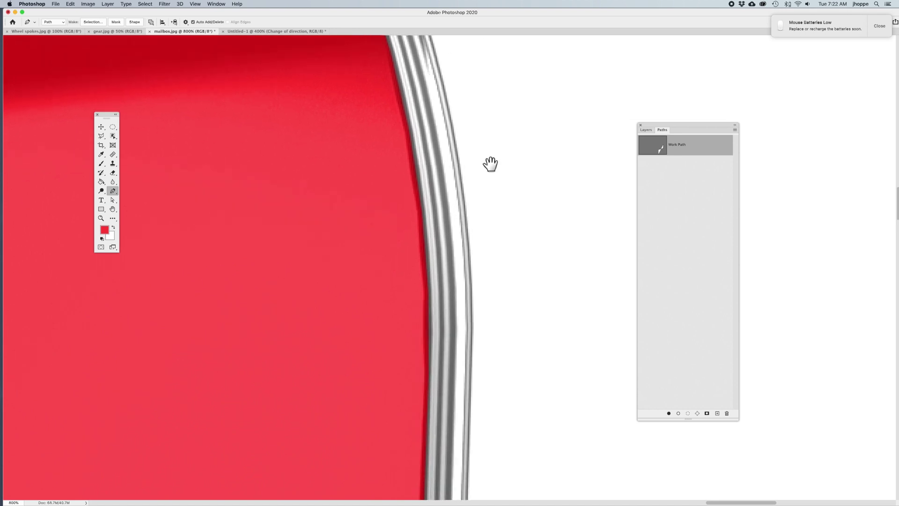
left_click(472, 335)
Add a curve anchor at the top of the metal rim, extending its handles so the segment follows the rim's large upper arc
key("super+minus")
key("super+minus")
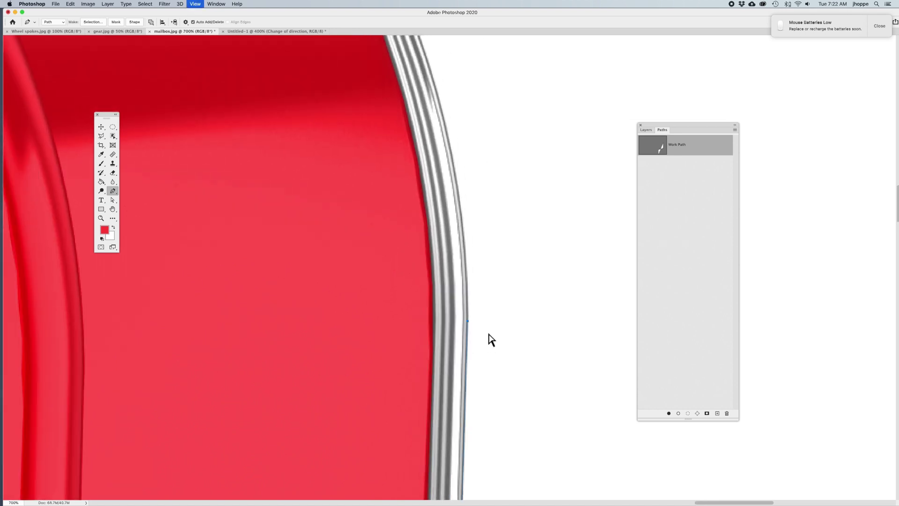
key("super+minus")
key("super+minus")
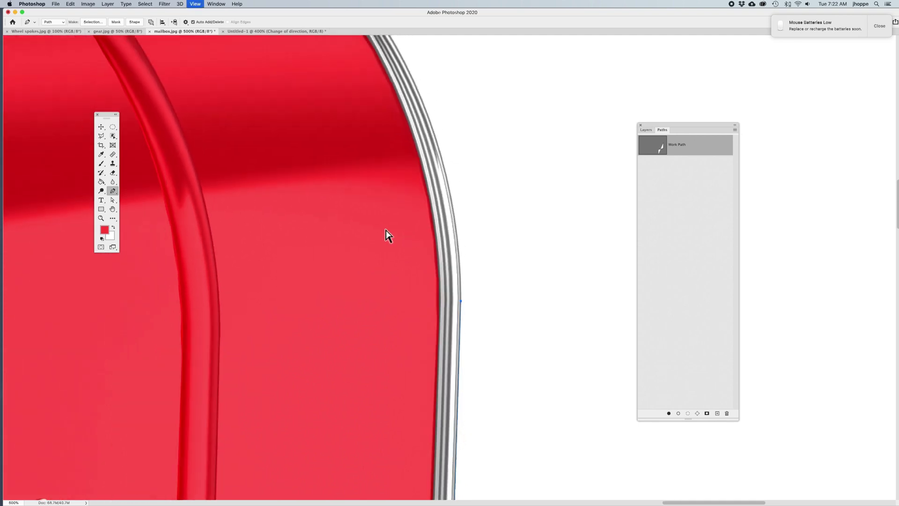
left_click_drag(361, 200, 420, 319)
key("super+minus")
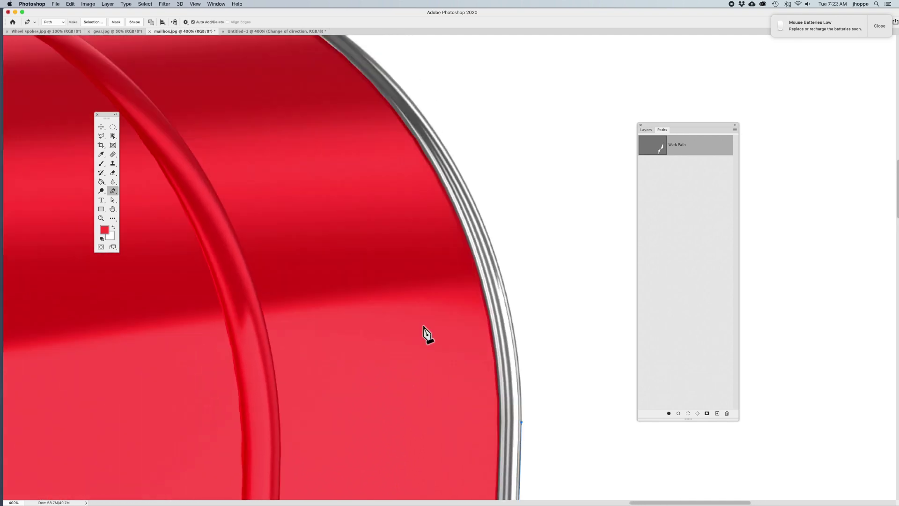
left_click_drag(359, 248, 429, 285)
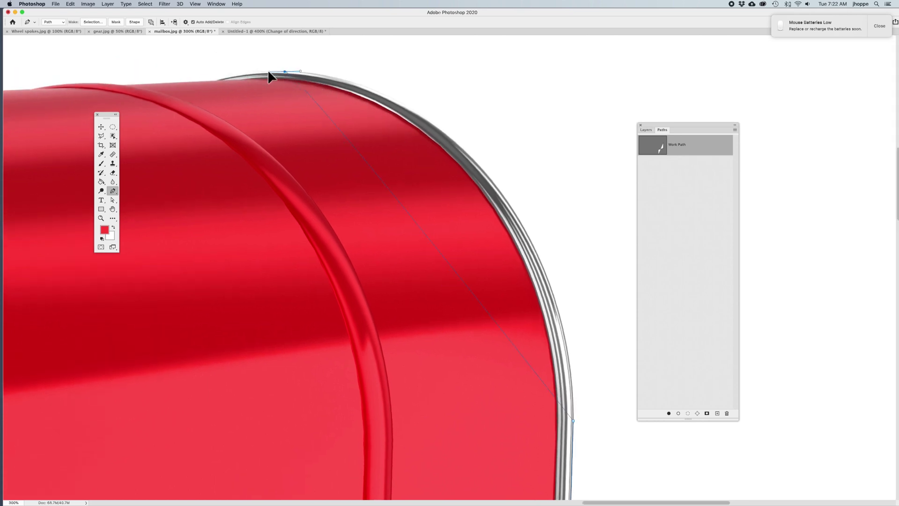
left_click_drag(165, 79, 24, 45)
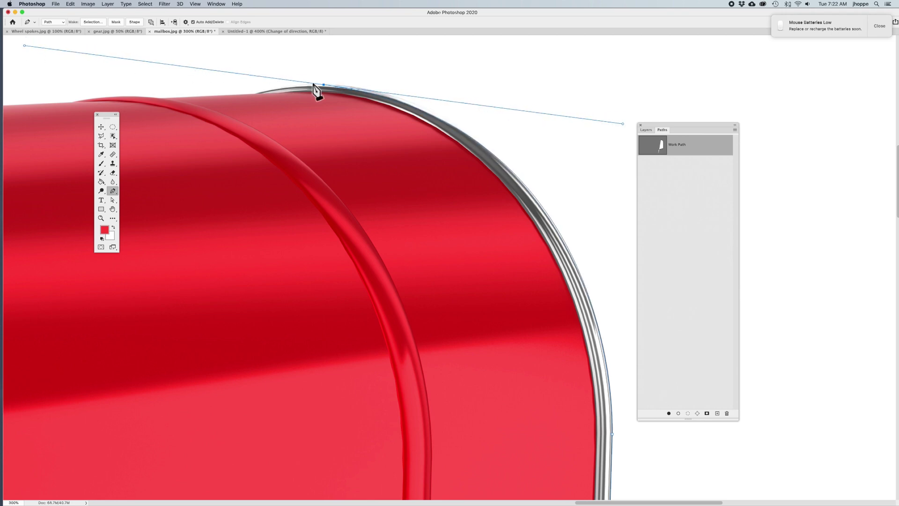
Reposition the rim's top anchor, adjust its incoming handle to fit the arc, and remove its outgoing handle
left_click_drag(324, 85, 341, 86)
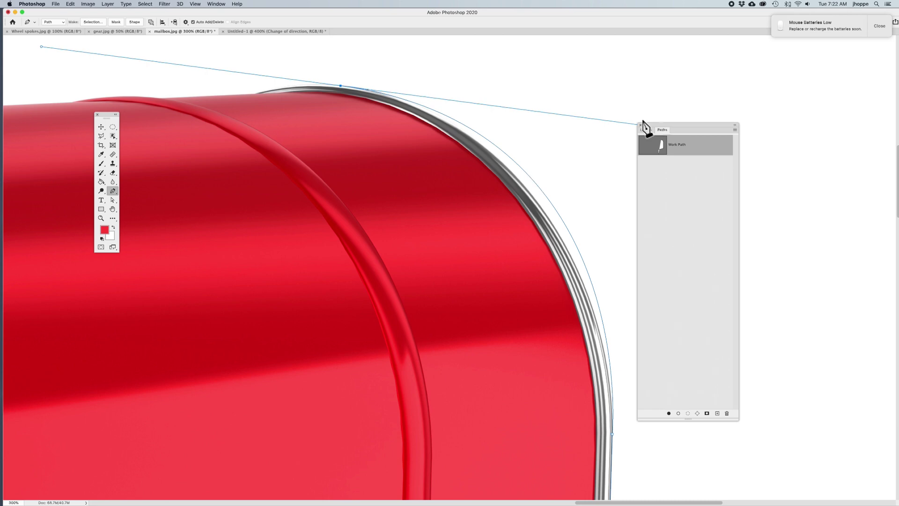
left_click_drag(665, 124, 777, 142)
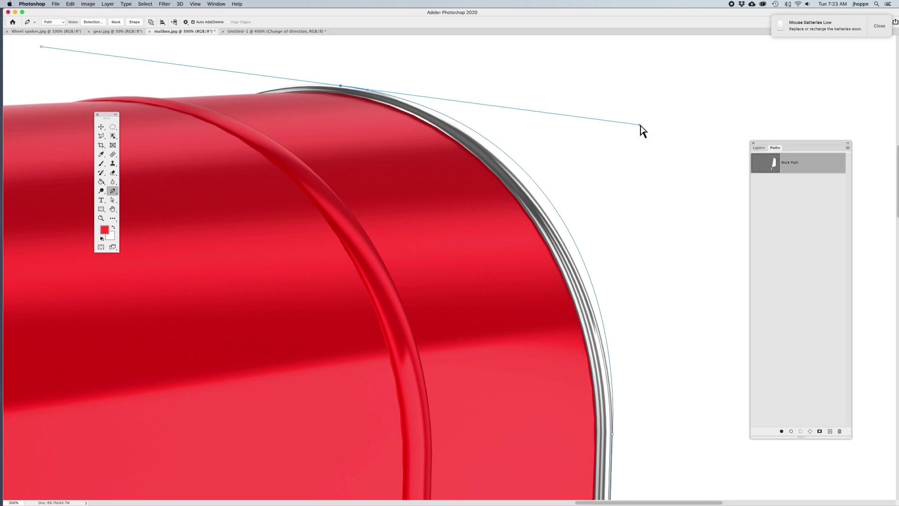
left_click_drag(639, 124, 619, 132)
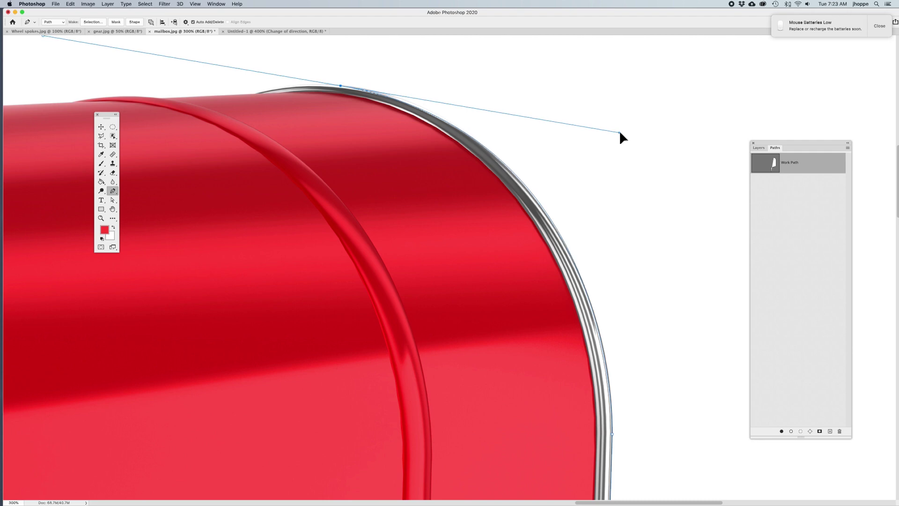
left_click(341, 87)
Add a curve anchor where the rim's upper end meets the mailbox roof and convert it to a corner for the next segment
left_click_drag(287, 106, 436, 139)
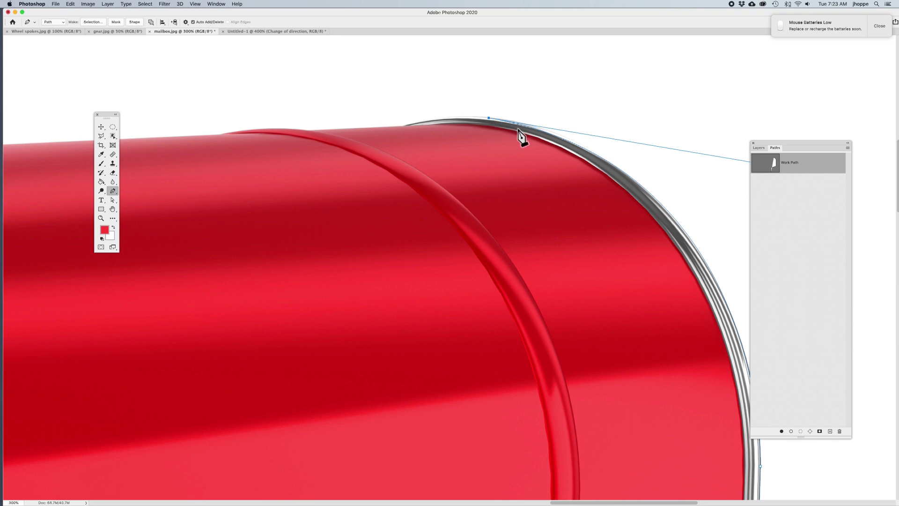
left_click_drag(404, 127, 369, 140)
left_click(405, 127, "alt")
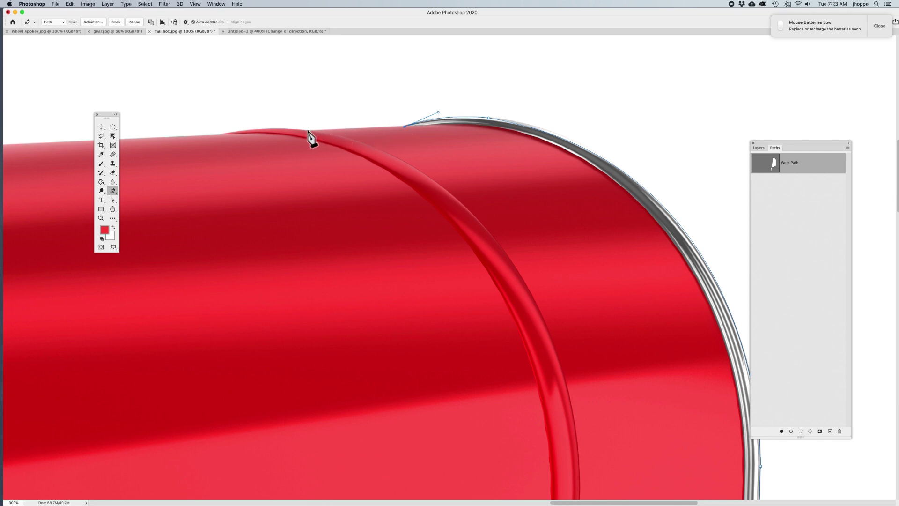
Trace the roof line over the raised rib with a curve anchor, convert its far end to a corner, and add an anchor at the flag post
left_click_drag(194, 141, 657, 175)
left_click(223, 136, "alt")
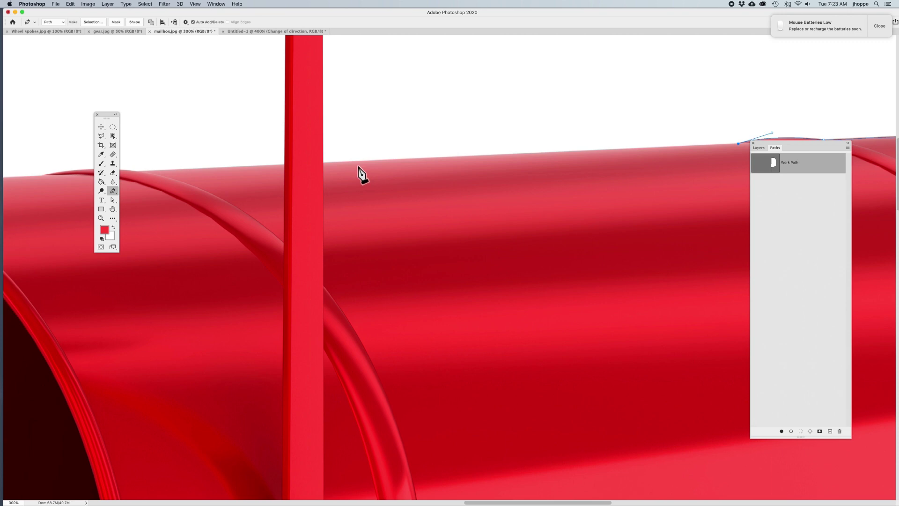
left_click(324, 163)
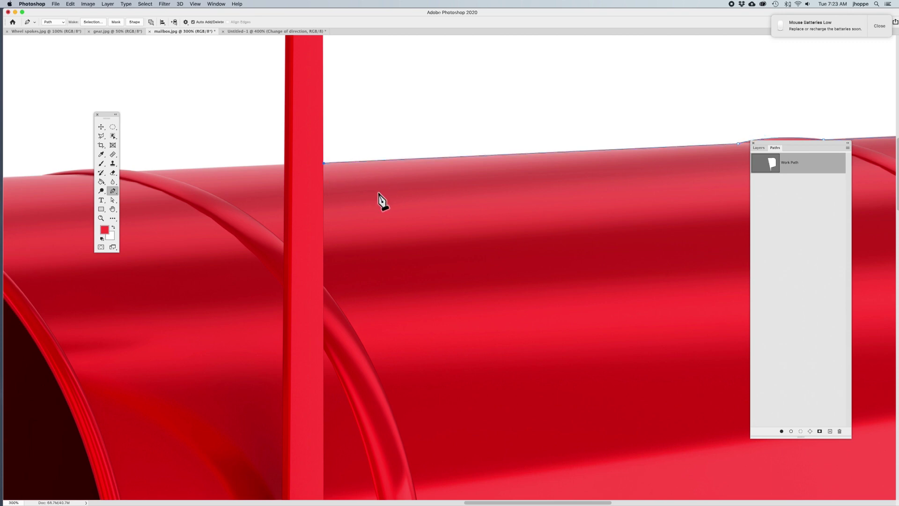
Close the path with straight segments along the roof, down through the mailbox front, across below the box and around the post's base
left_click_drag(264, 193, 366, 171)
key("super+minus")
key("super+minus")
key("super+minus")
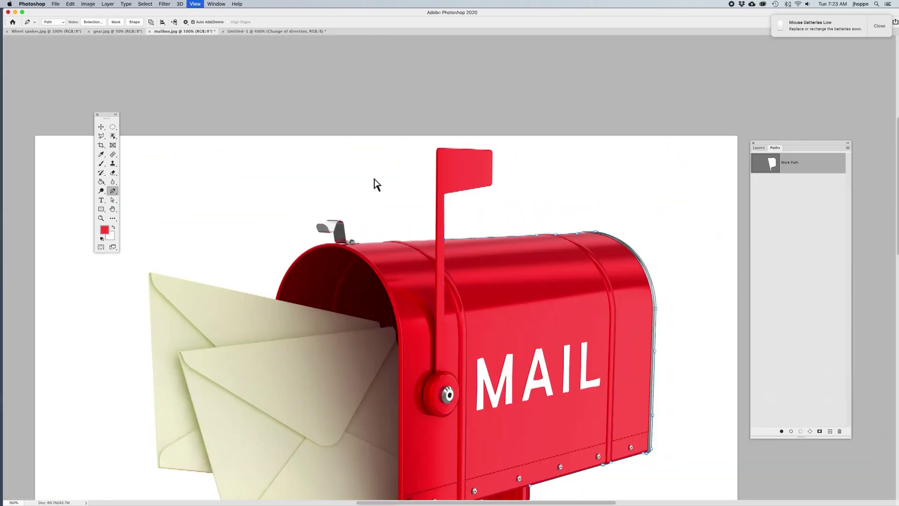
left_click_drag(608, 252, 602, 119)
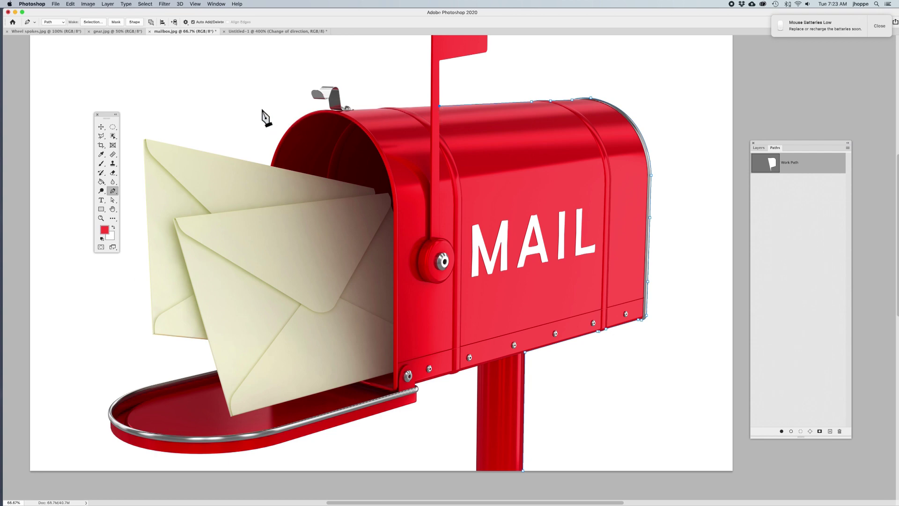
left_click(399, 105)
left_click(408, 409, "shift")
left_click(476, 409)
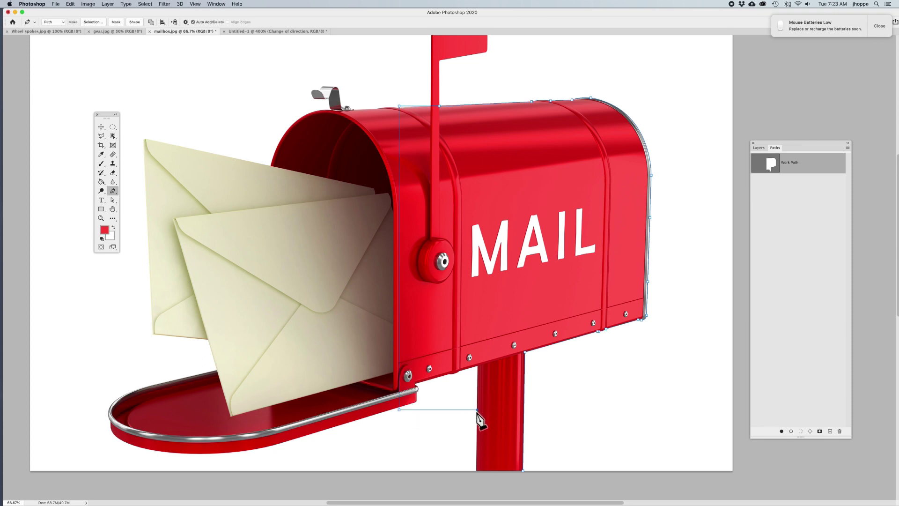
left_click(477, 471)
left_click(523, 472)
Load the path as a selection to examine the mailbox's lower edge pixels, deselect, and reactivate the work path
left_click_drag(523, 339, 583, 378)
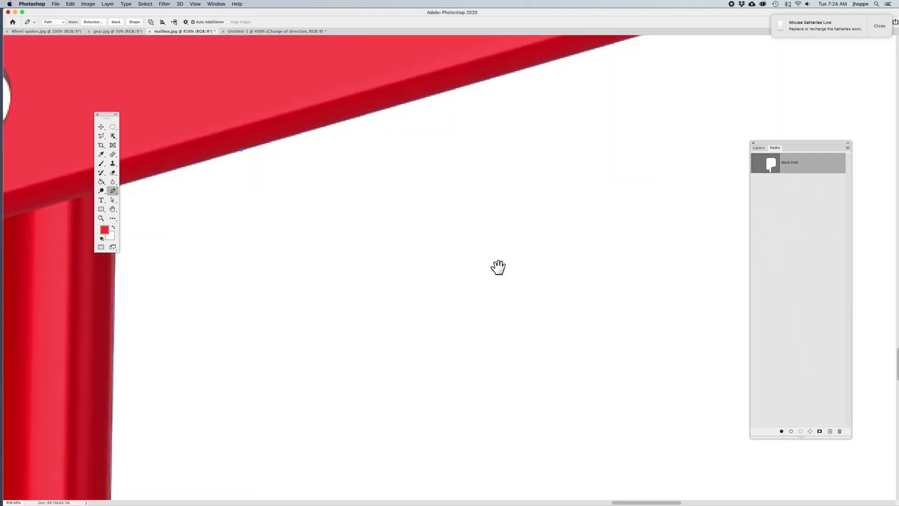
left_click_drag(237, 130, 652, 304)
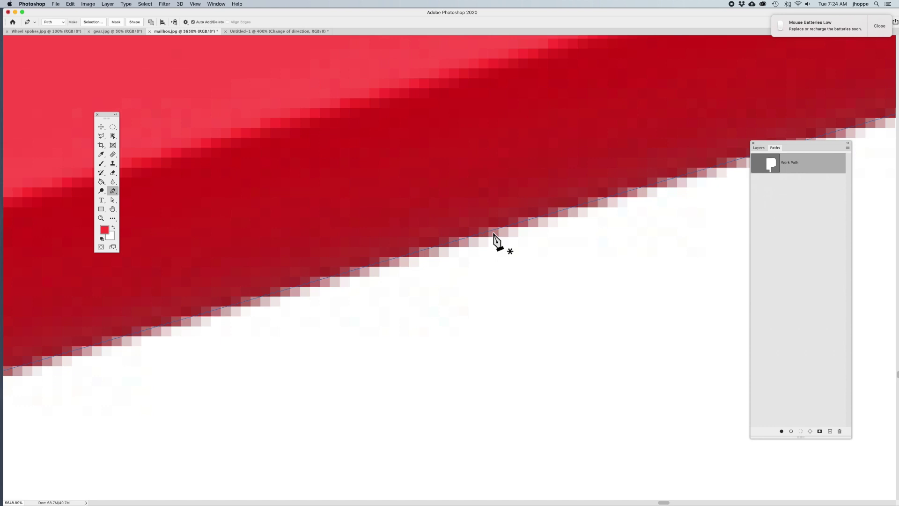
left_click(768, 165, "super")
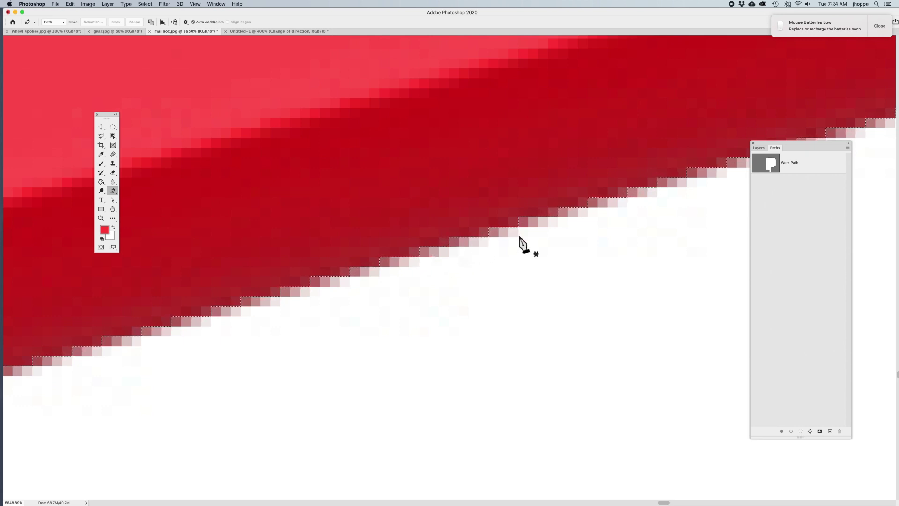
key("super+d")
left_click(764, 167)
Compare the path with its selection on the lower edge's individual pixels at 12800% zoom, clear the selection and reactivate the work path
key("space")
left_click_drag(680, 202, 720, 210)
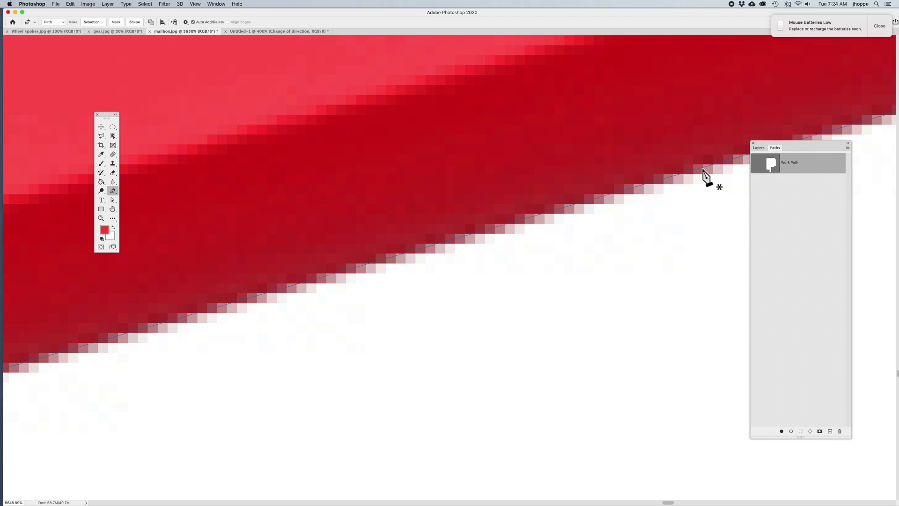
key("super+space")
left_click_drag(622, 153, 689, 221)
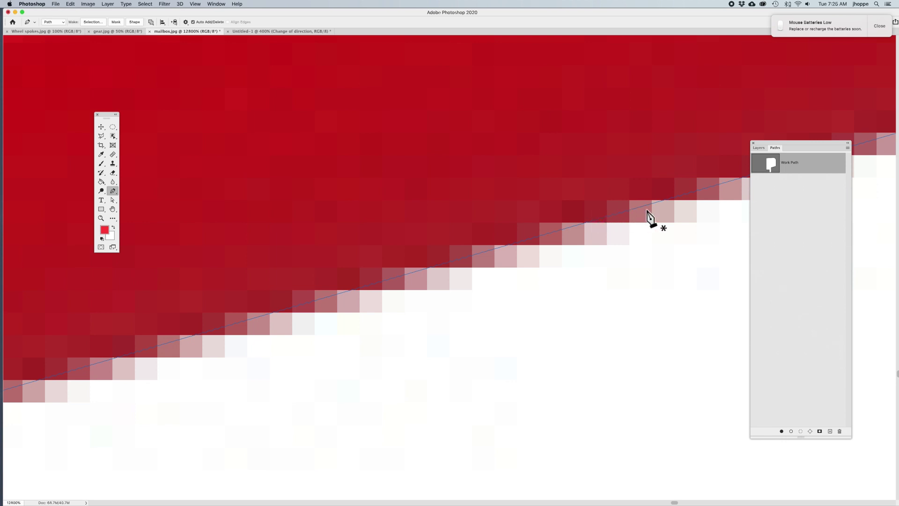
left_click_drag(768, 161, 769, 165)
left_click(768, 165, "super")
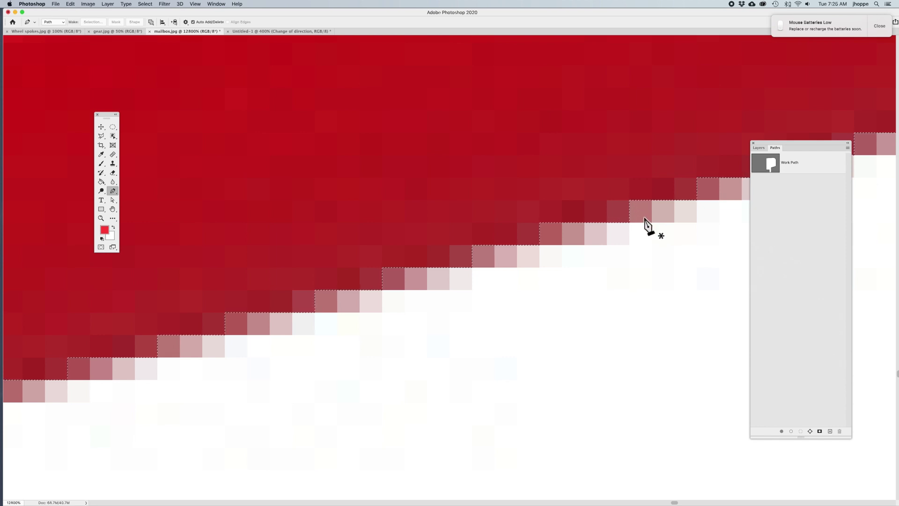
key("super+d")
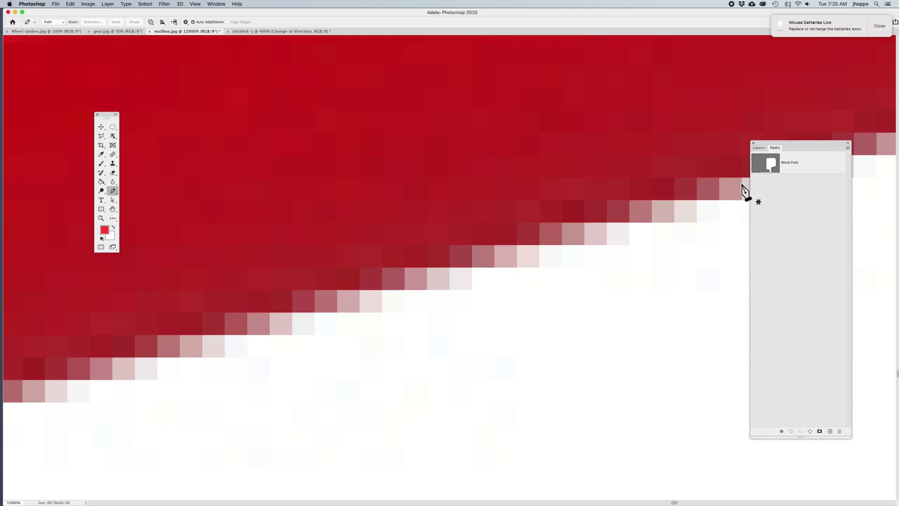
left_click(770, 165)
Load the path as a selection to examine the outline around the lower end of the raised rib, deselect, and reactivate the path
key("super+minus")
key("super+minus")
key("super+minus")
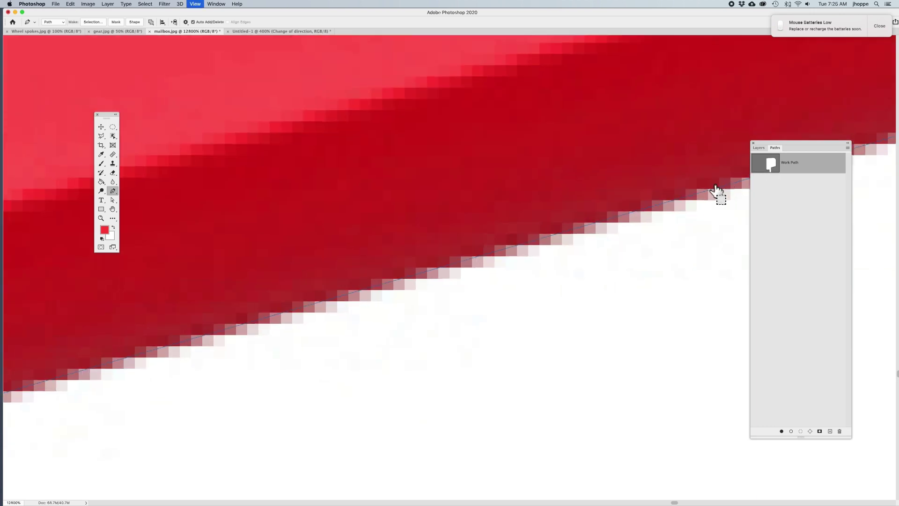
left_click_drag(668, 219, 386, 281)
left_click_drag(648, 226, 416, 299)
left_click_drag(707, 223, 468, 325)
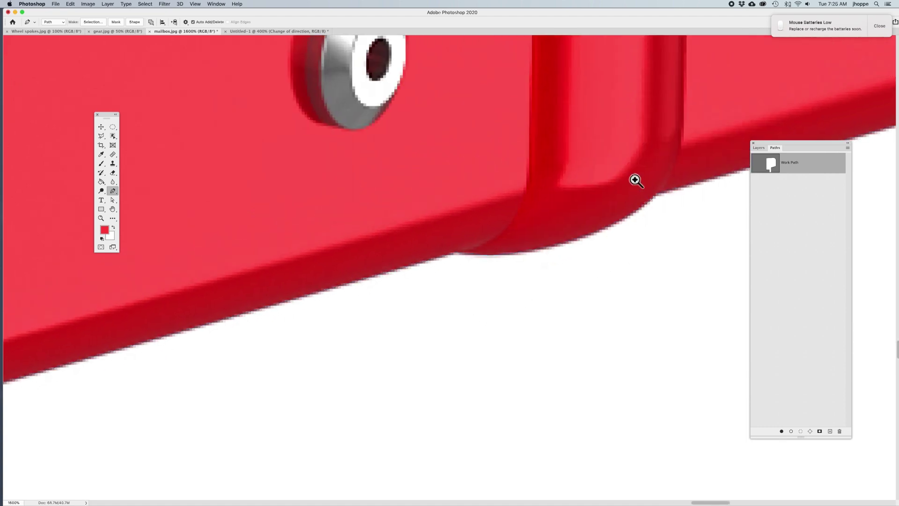
left_click(772, 169, "super")
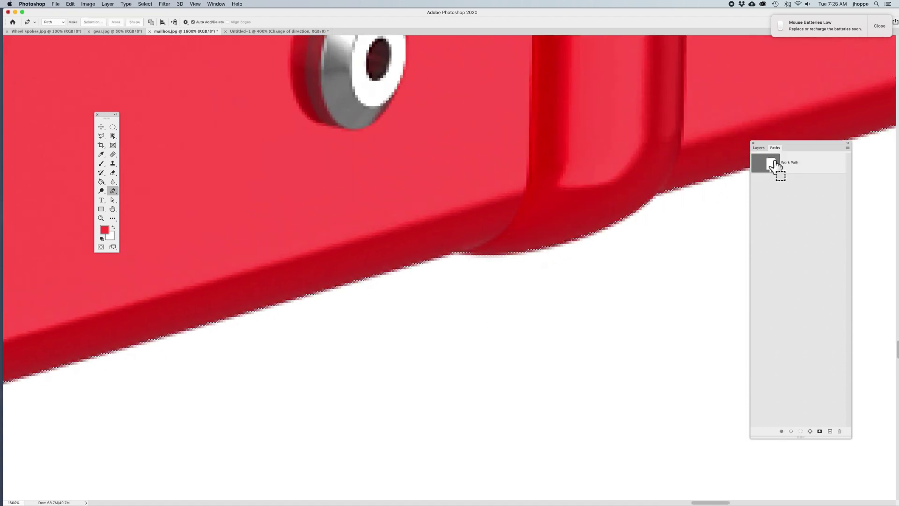
left_click_drag(596, 232, 498, 255)
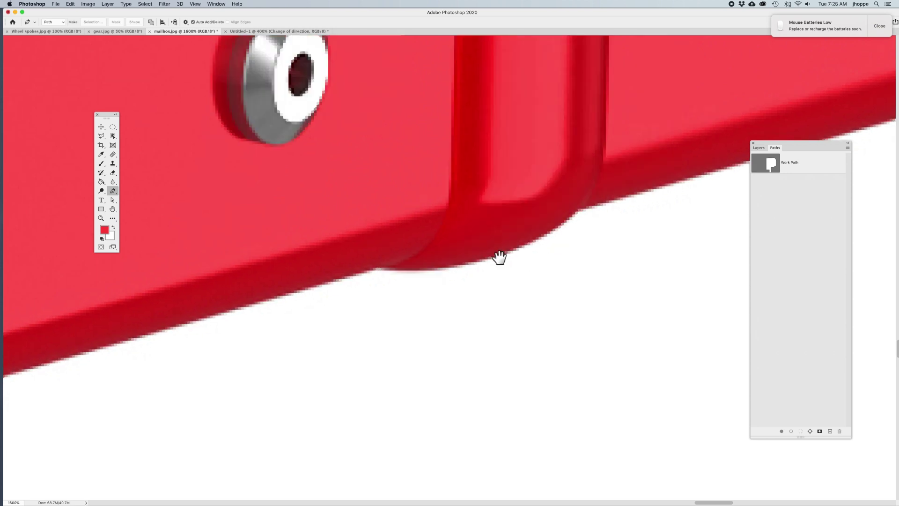
key("super+d")
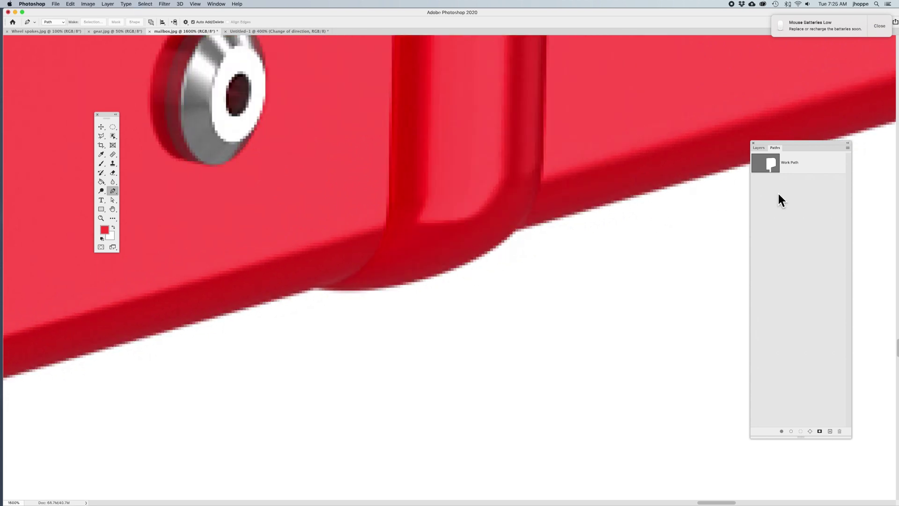
left_click(768, 165)
Select the corner anchor where the rib meets the lower edge to show its handle, and load the path as a selection
left_click(519, 231, "super")
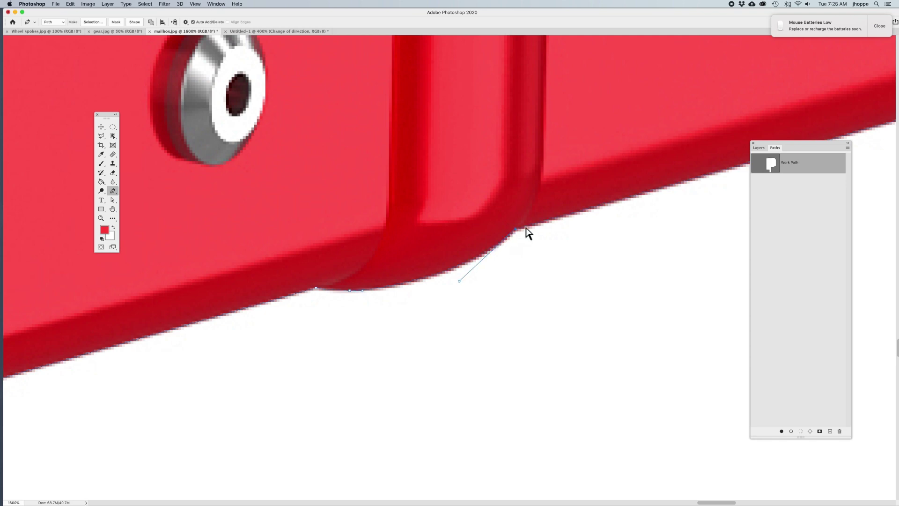
left_click_drag(768, 164, 767, 171)
left_click(767, 168, "super")
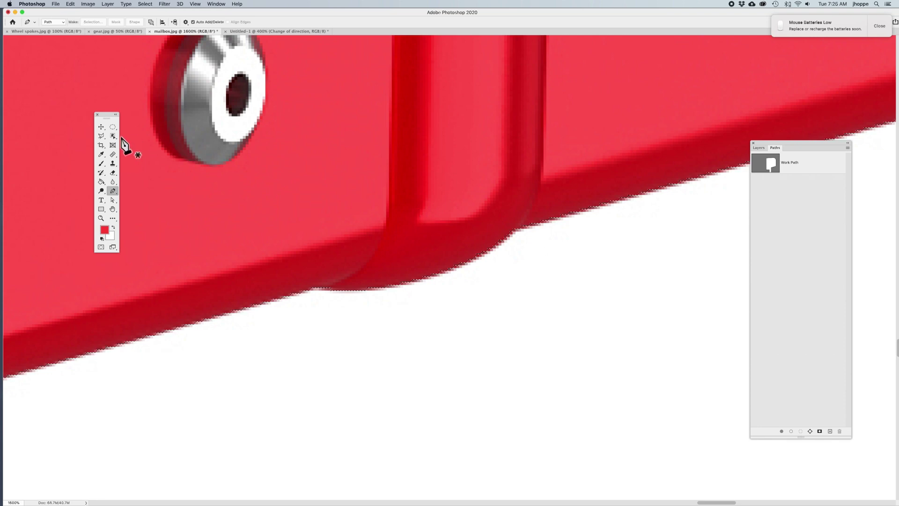
Show the lasso tool variants with the Polygonal Lasso active, and clear the selection
left_click(104, 135)
left_click(104, 133)
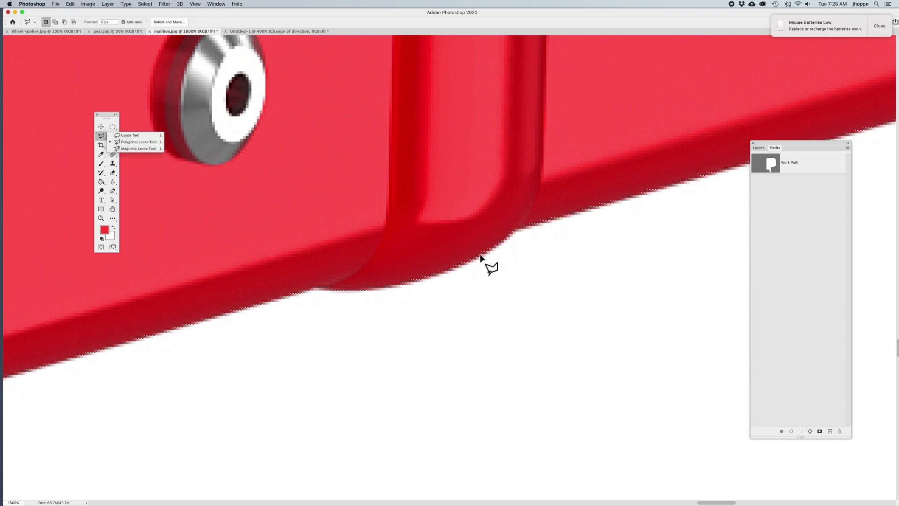
key("super+d")
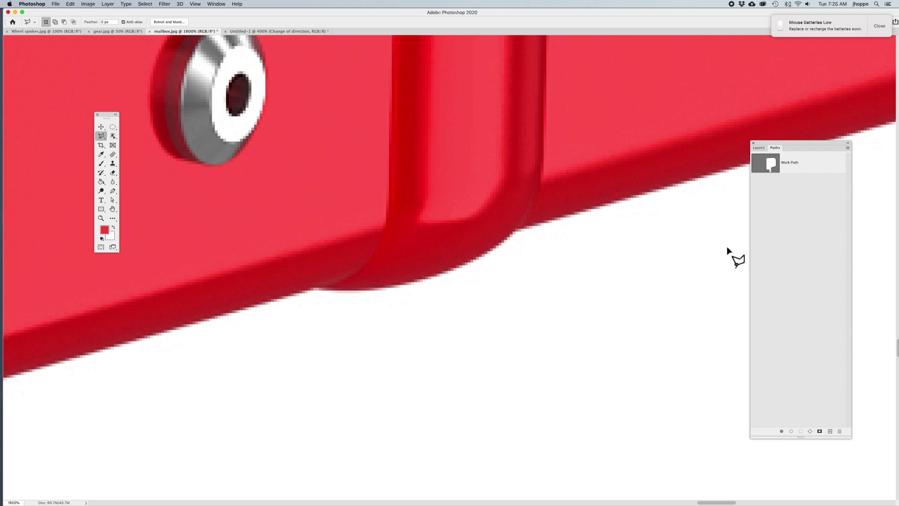
Reactivate the mailbox work path and convert it back into a selection
left_click(770, 165)
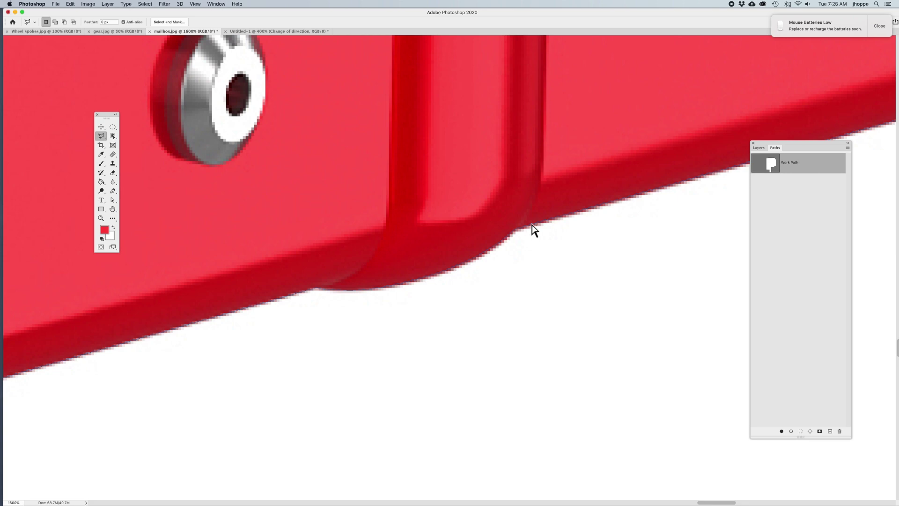
left_click_drag(522, 228, 519, 228)
left_click(766, 167, "super")
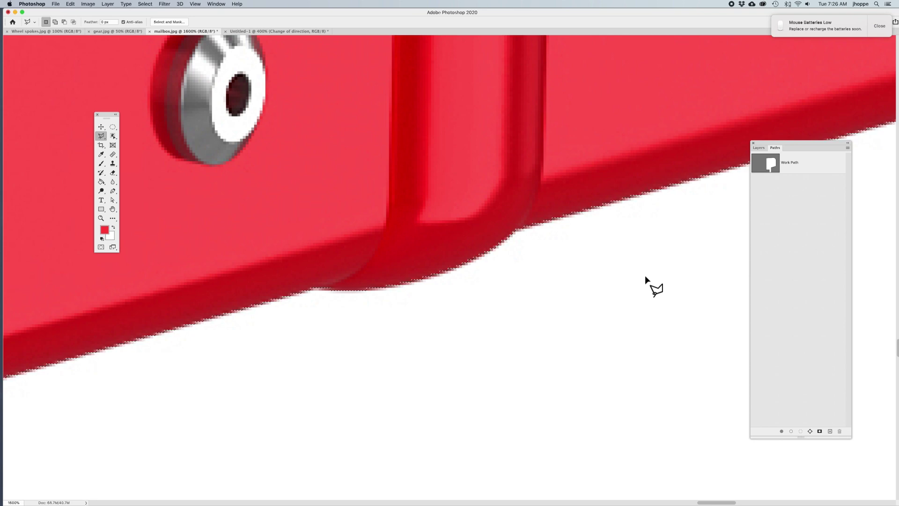
In gear.jpg, trace the round center hole with four Curvature Pen anchors and select its anchors with Direct Selection to show their handles
left_click(107, 31)
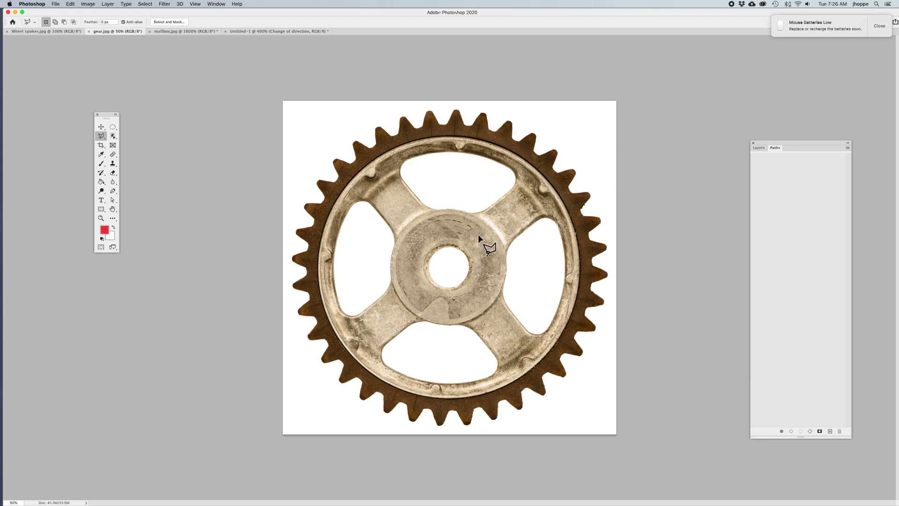
key("super+equal")
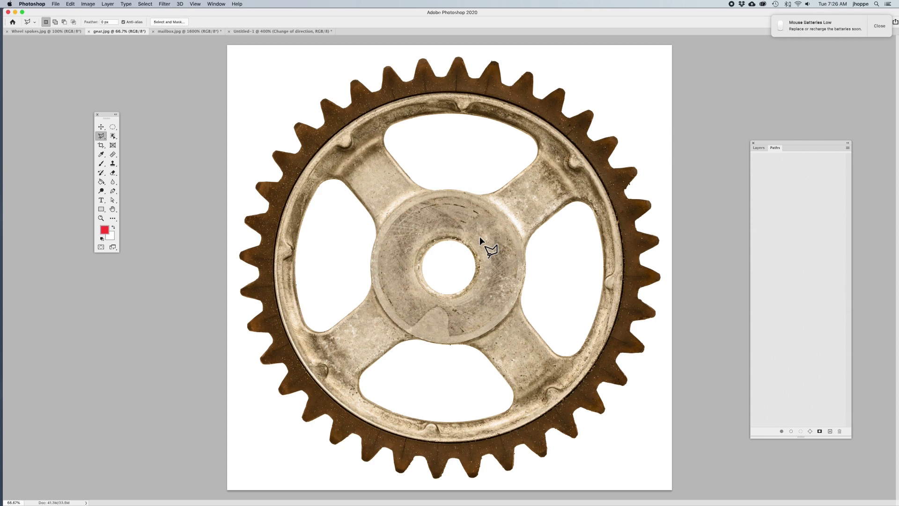
key("p")
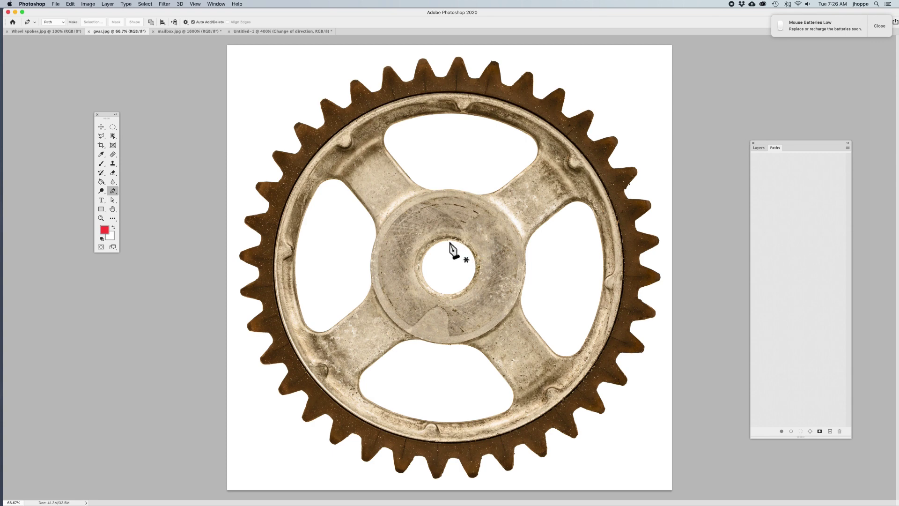
key("shift+p")
mouse_move(449, 243)
left_mouse_down()
mouse_move(418, 264)
mouse_move(446, 294)
left_mouse_up()
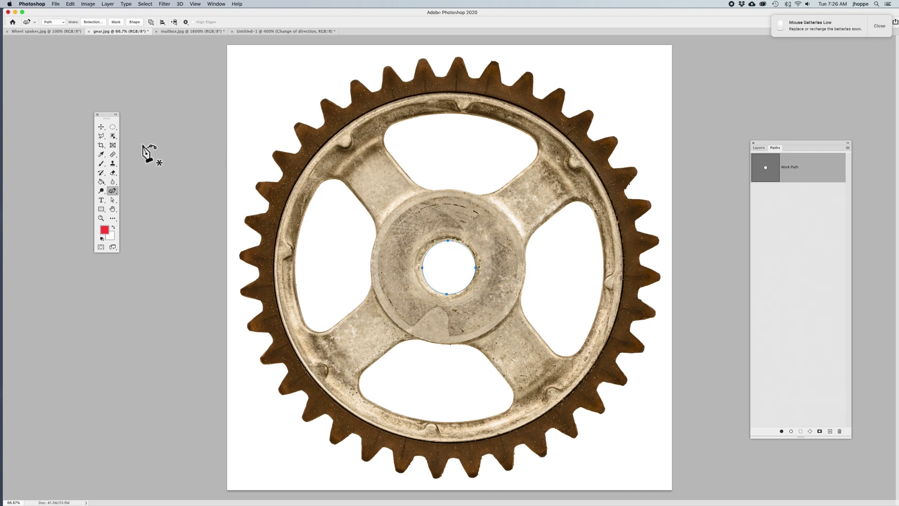
key("a")
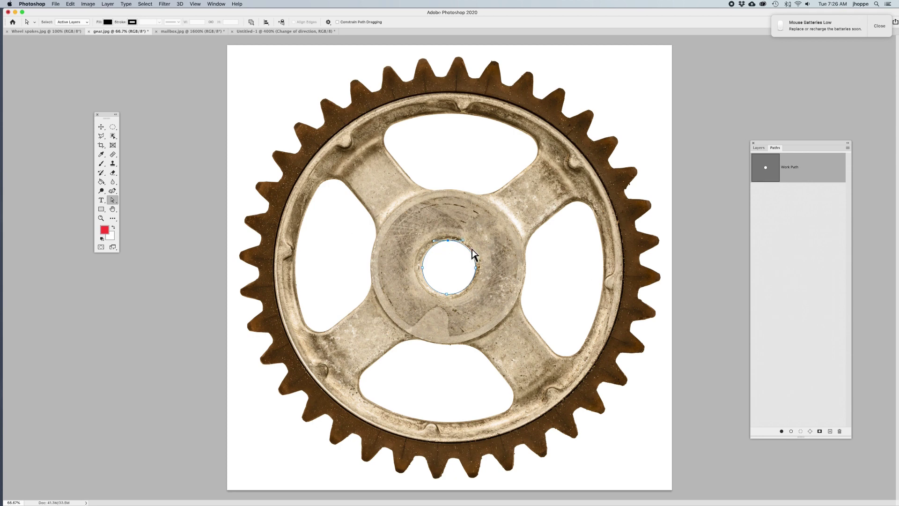
left_click(423, 267)
Trace the circle where the gear's metal rim meets the toothed ring using four Curvature Pen anchors, closing the path at the first
left_click(112, 190)
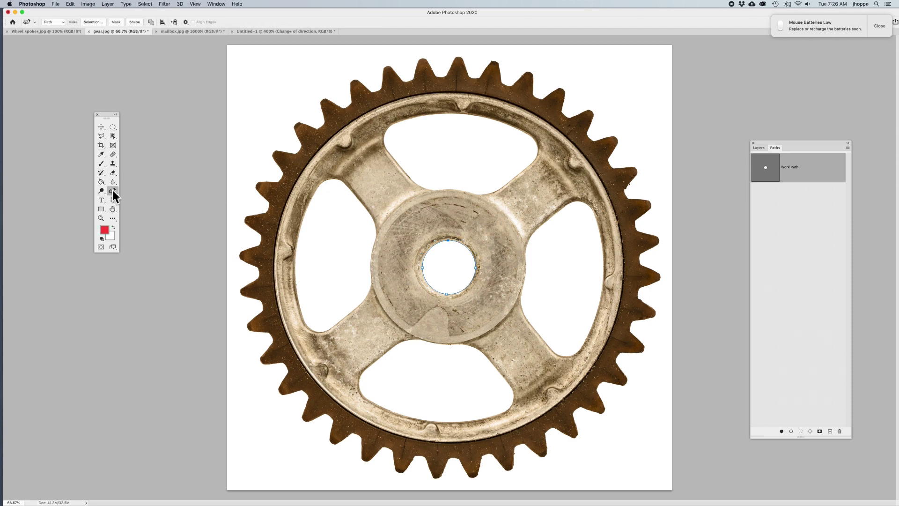
left_click(454, 93)
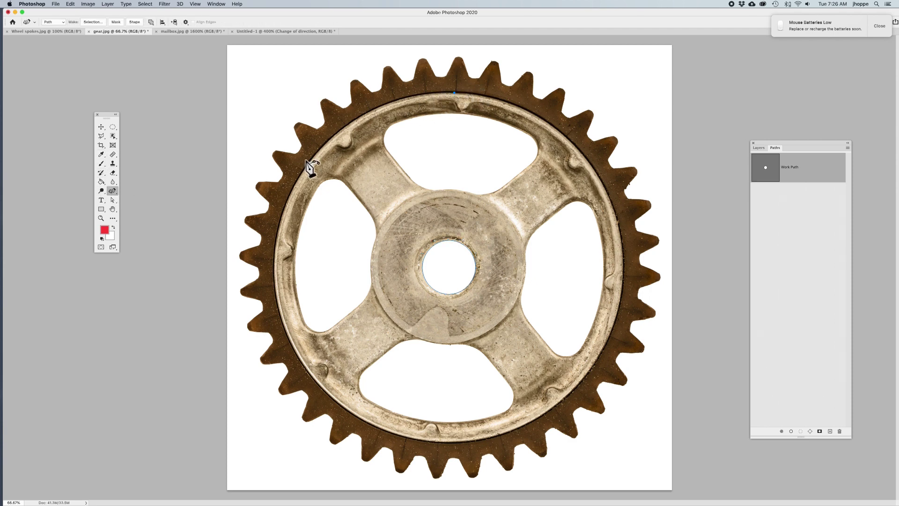
left_click(274, 272)
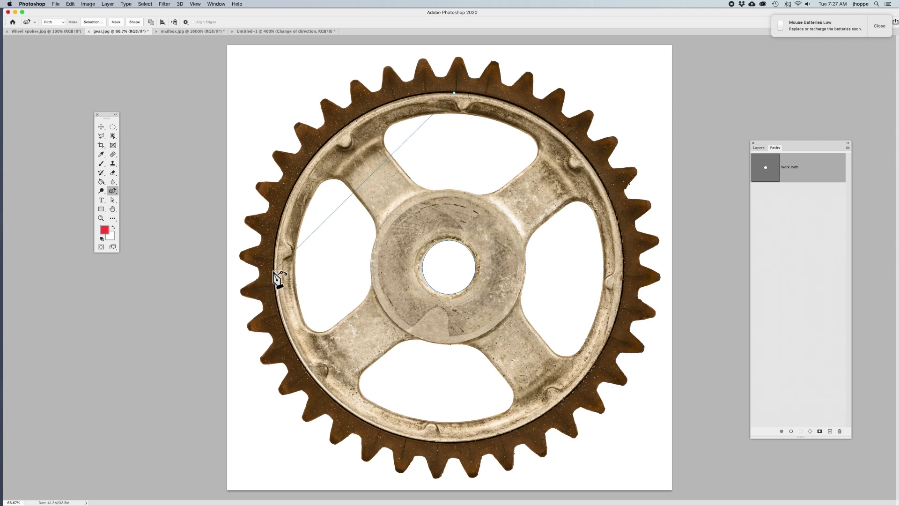
left_click(448, 444)
left_click(625, 277)
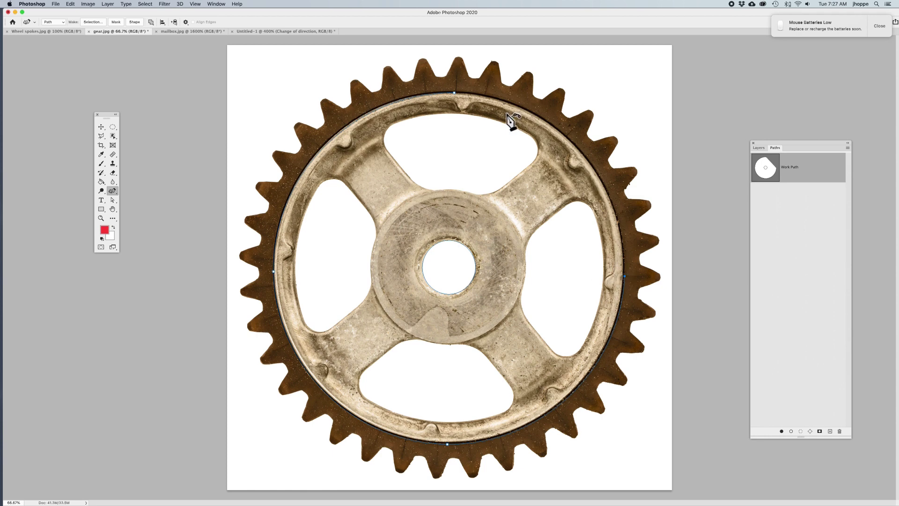
left_click(454, 92)
Select the large circle's lower and right anchors to show their handles, and load the work path as a selection
left_click(112, 200)
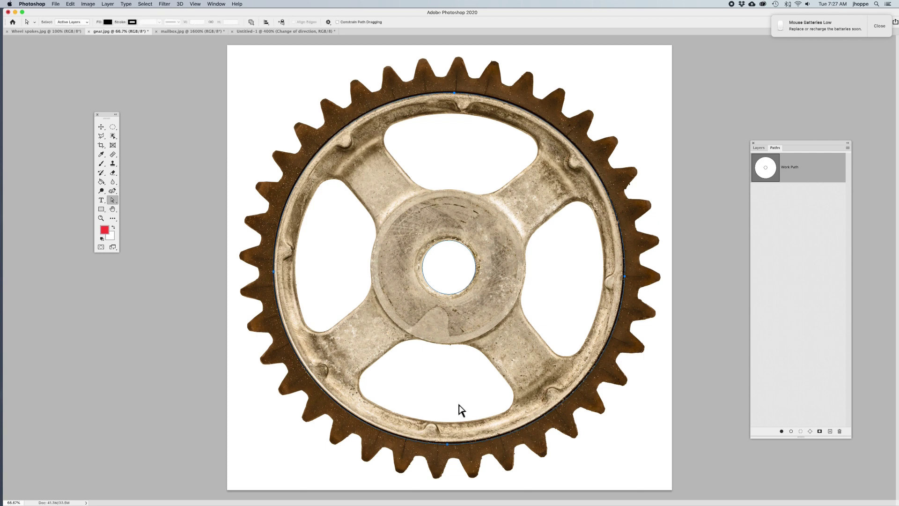
left_click(447, 442)
left_click(624, 277)
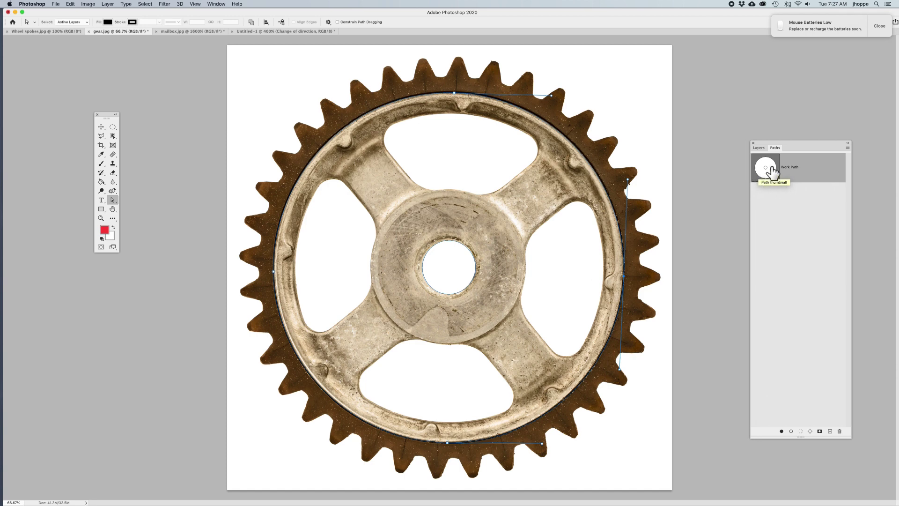
left_click_drag(770, 168, 767, 167)
left_click(768, 169, "super")
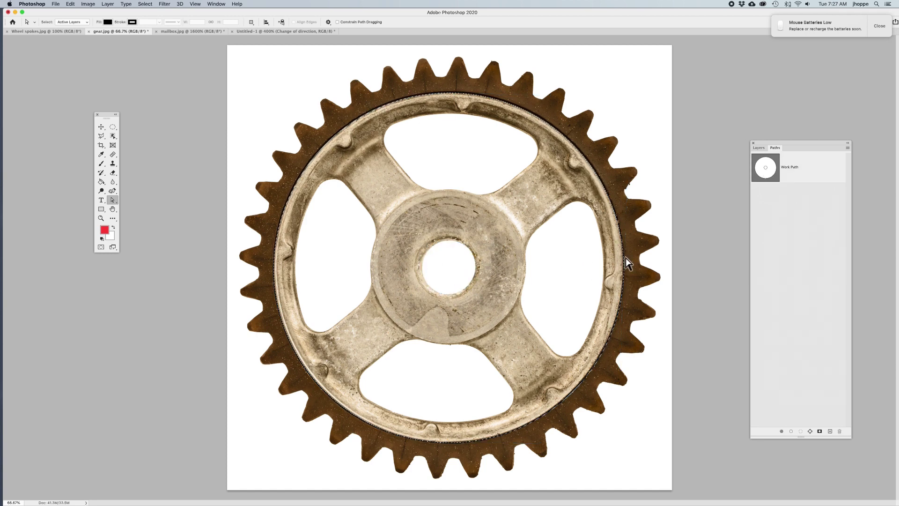
Clear the selection, reactivate the gear's work path, select both circles and set their path operation to Subtract Front Shape
key("super+d")
left_click(773, 173)
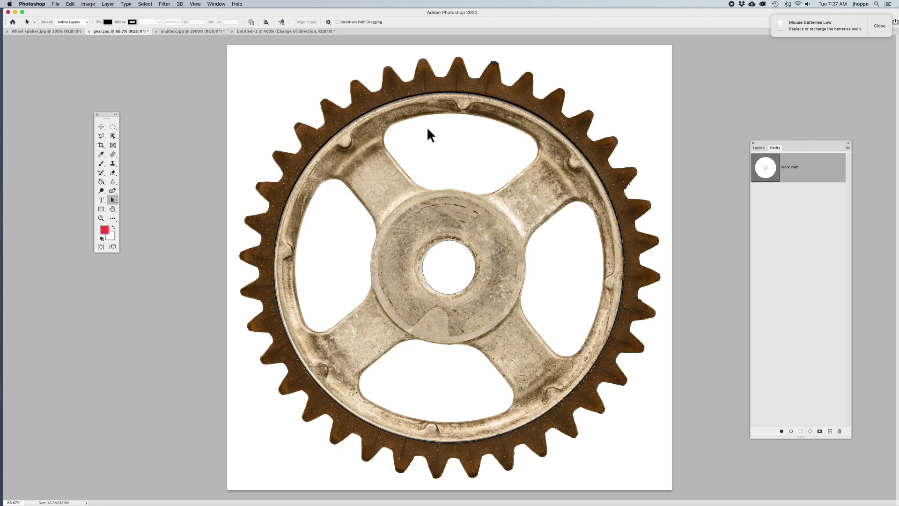
left_click_drag(273, 123, 600, 341)
left_click(251, 22)
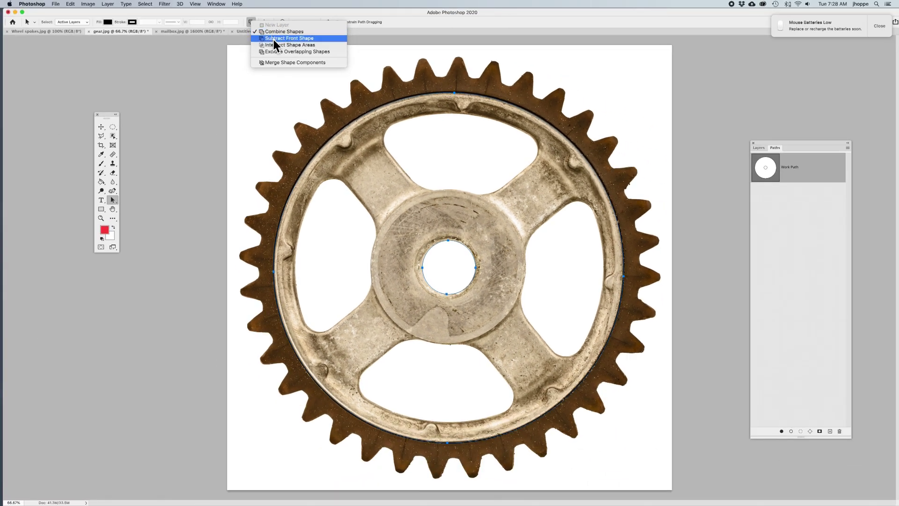
left_click(273, 39)
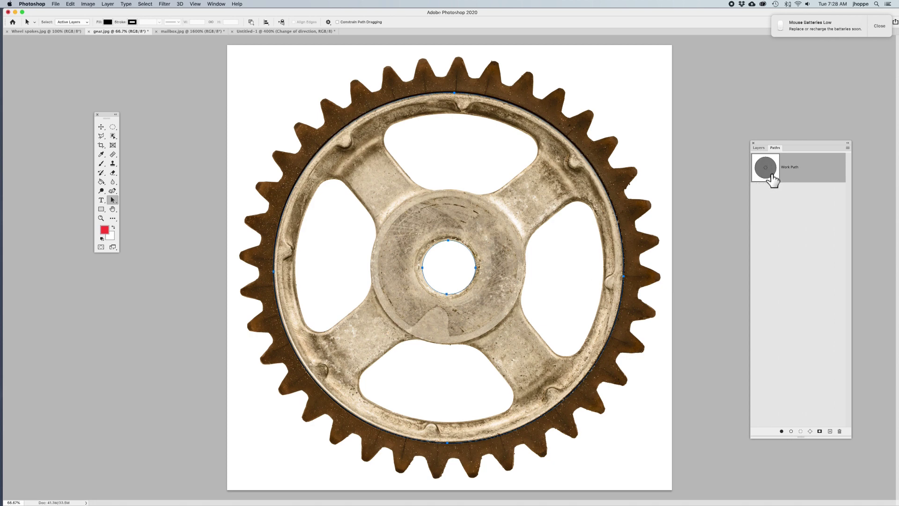
Try Intersect Shape Areas on the two selected circles, and set their path operation to Exclude Overlapping Shapes
left_click(251, 22)
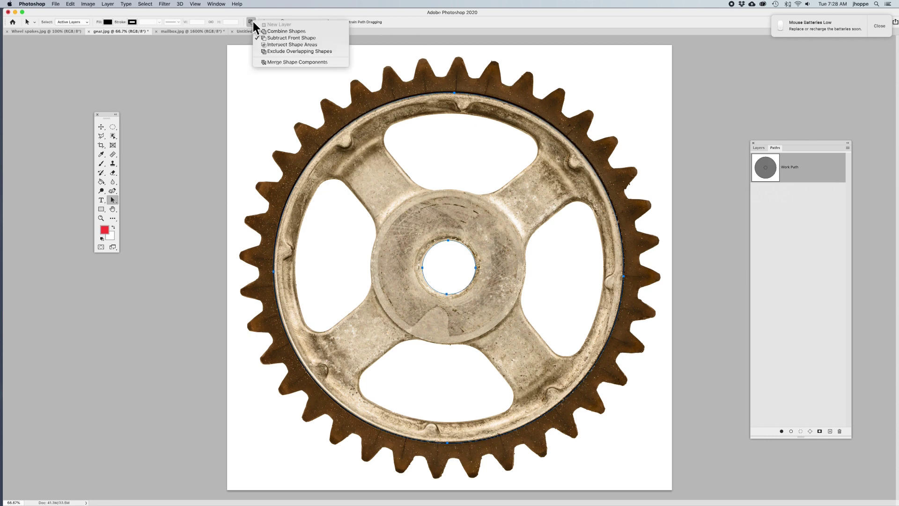
left_click(270, 43)
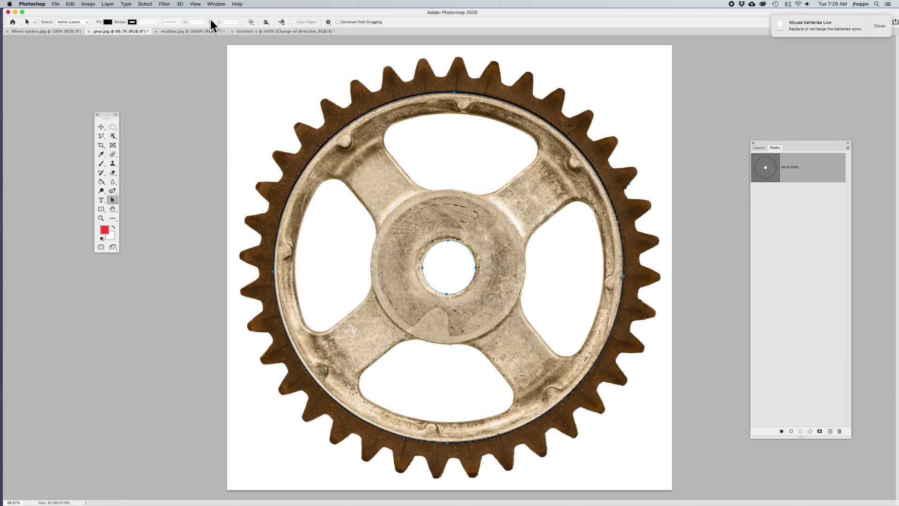
left_click(253, 22)
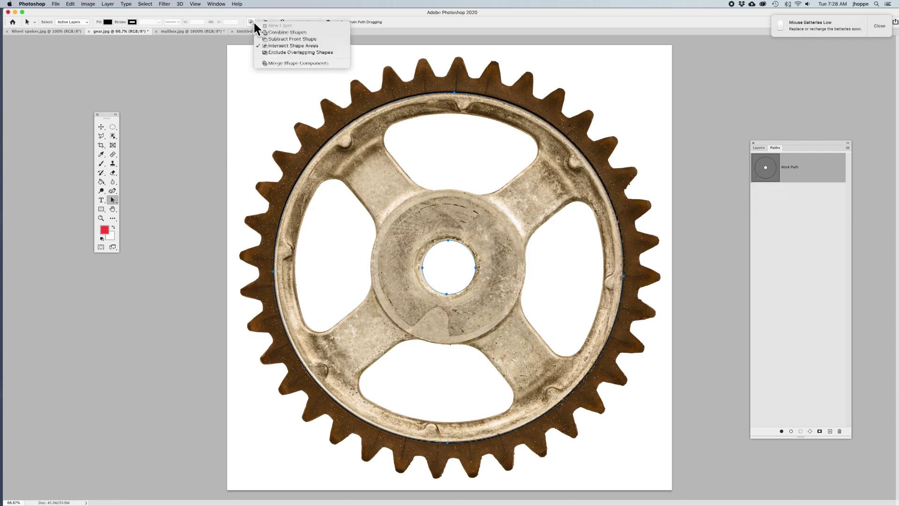
left_click(275, 52)
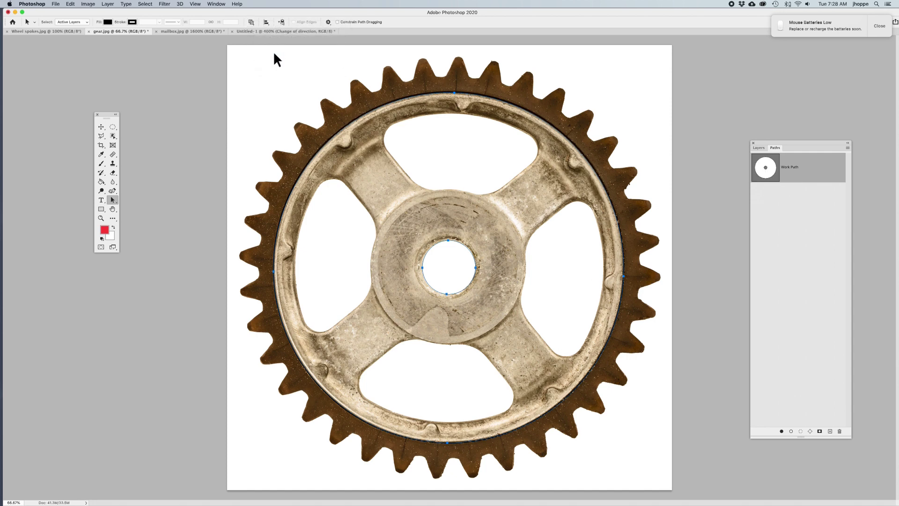
left_click(251, 22)
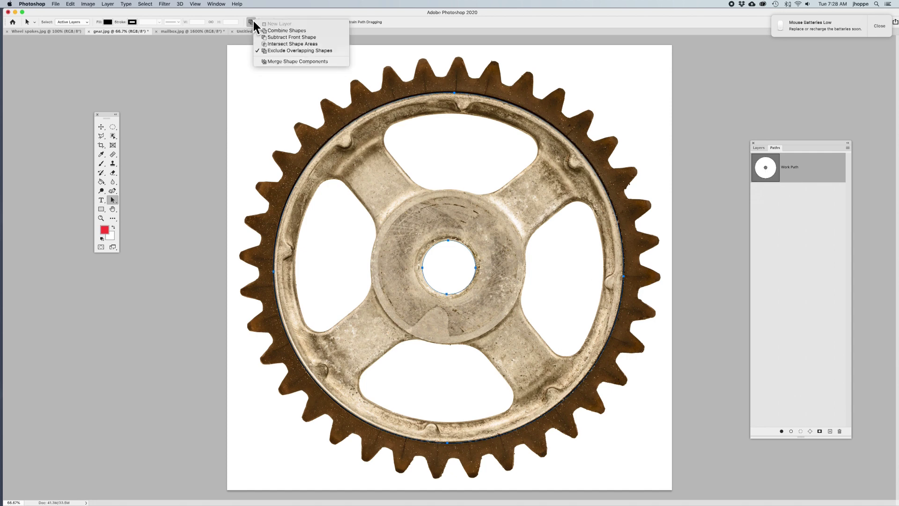
left_click(275, 52)
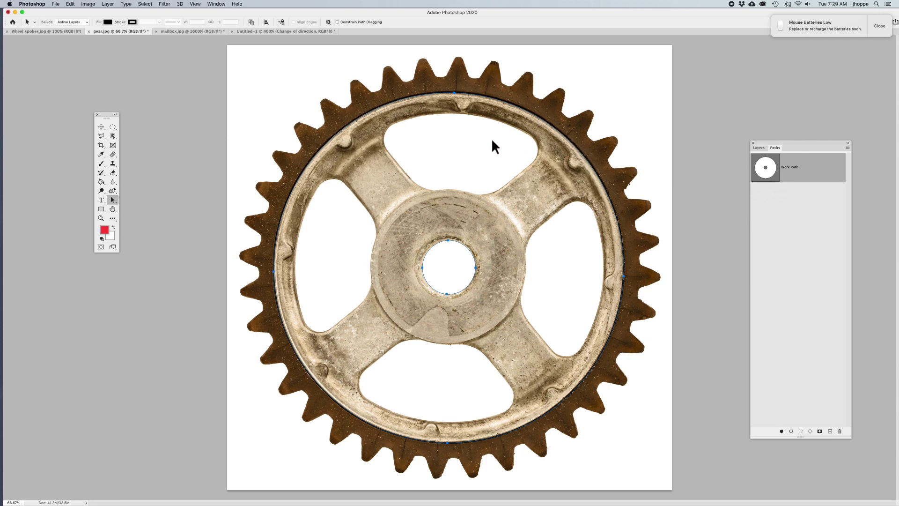
With the Pen tool, start tracing the gear's upper opening from its top center to its upper-left bend, converting that anchor to a corner
key("p")
key("shift+p")
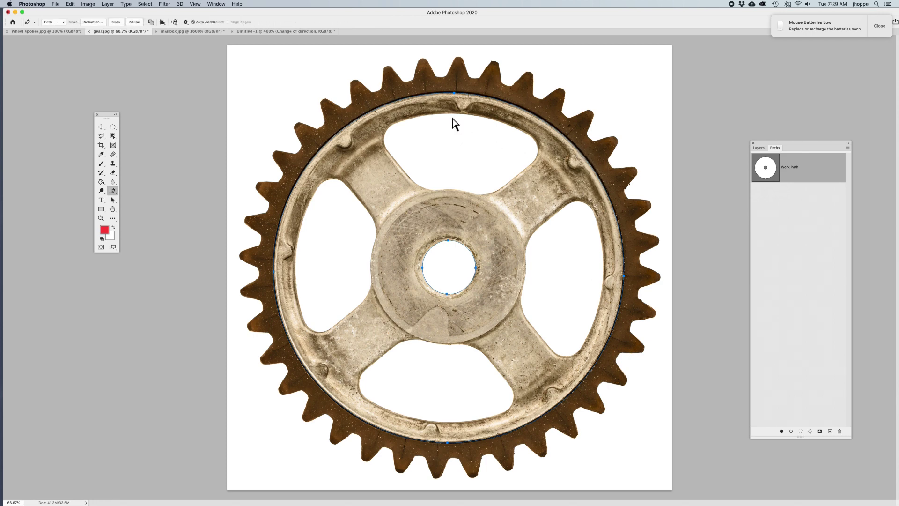
key("super+plus")
left_click_drag(458, 130, 431, 212)
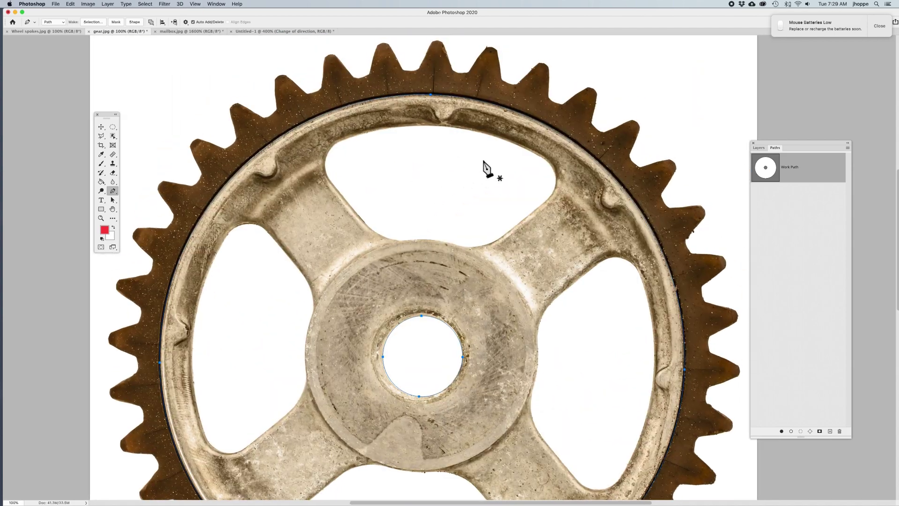
left_click(445, 127)
left_click(335, 143)
left_click_drag(323, 152, 290, 165)
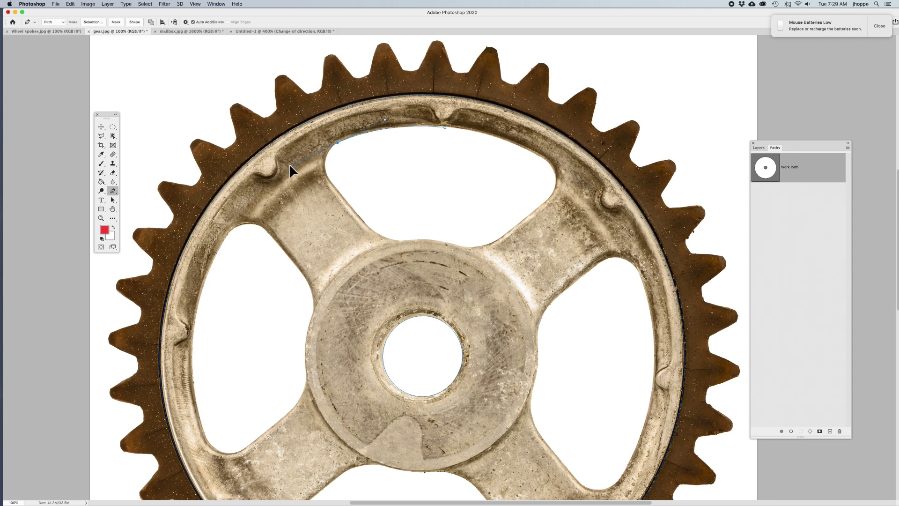
left_click(337, 143, "alt")
Continue the Pen path down the upper opening's left side, along the hub and up the right side, closing it at the first anchor
left_click_drag(343, 196, 344, 197)
left_click(367, 225)
left_click_drag(413, 241, 446, 239)
left_click(413, 240, "alt")
left_click_drag(477, 249, 480, 252)
left_click(548, 199)
left_click_drag(545, 160, 524, 147)
left_click(445, 128)
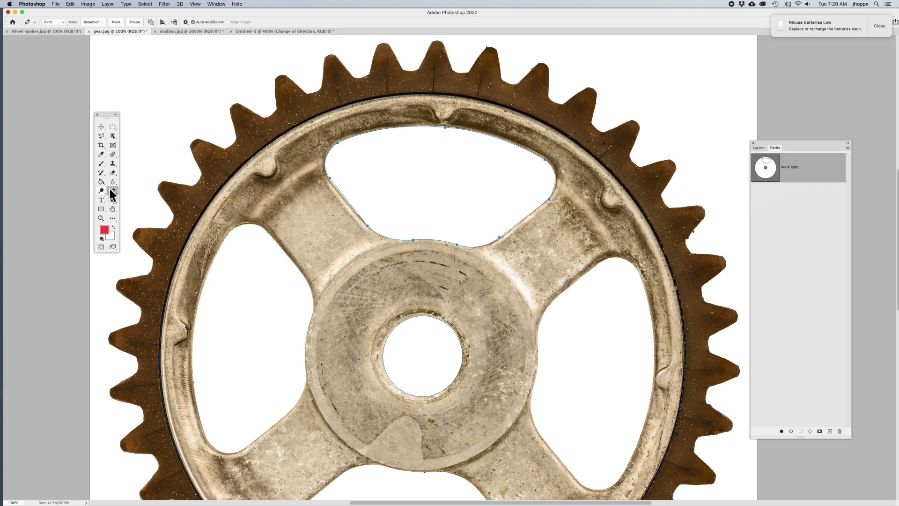
Select all three subpaths, set them to Exclude Overlapping Shapes, and save the work path as Path 1
left_click(113, 201)
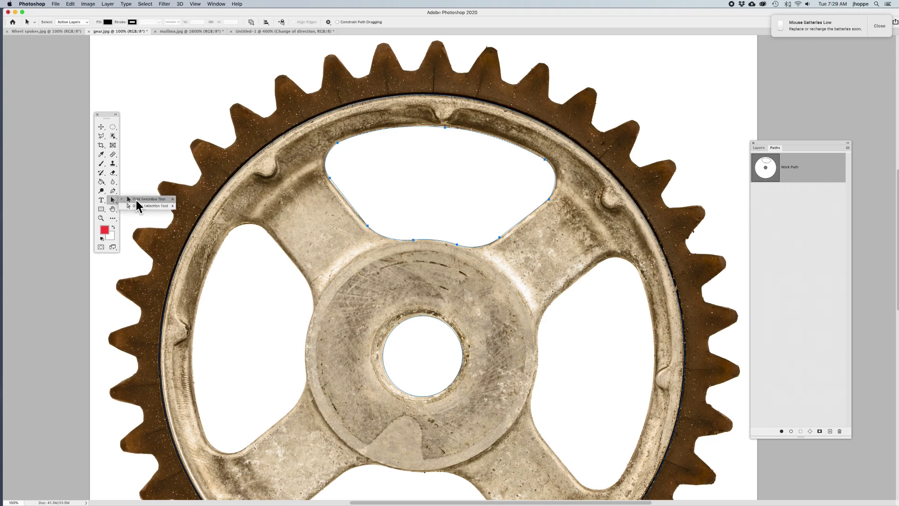
left_click_drag(203, 95, 643, 393)
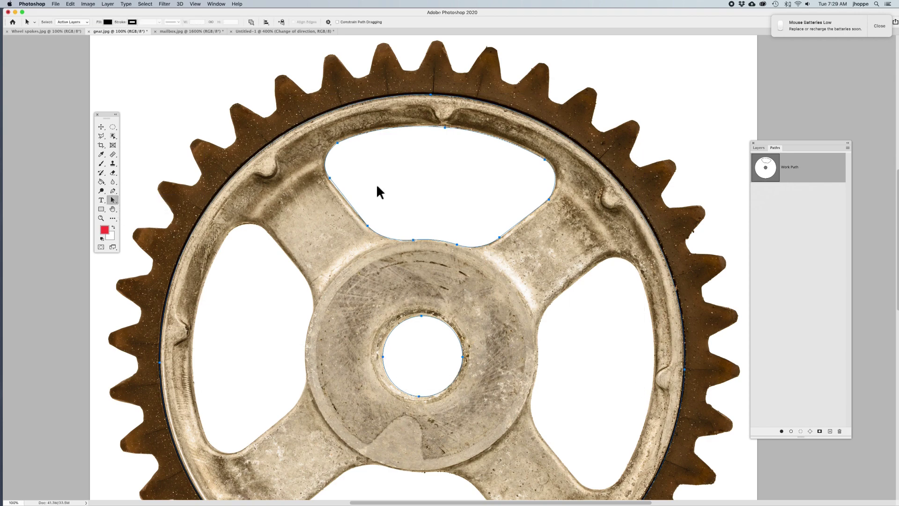
left_click(251, 22)
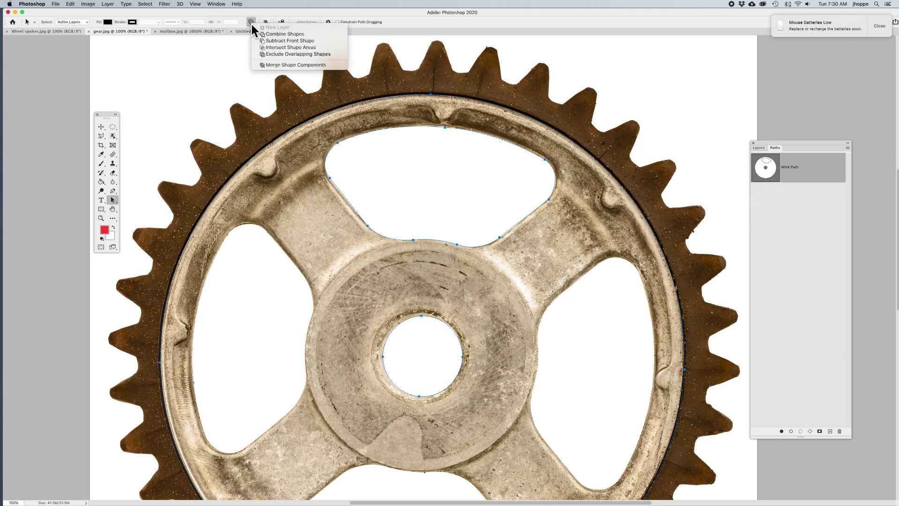
left_click(270, 54)
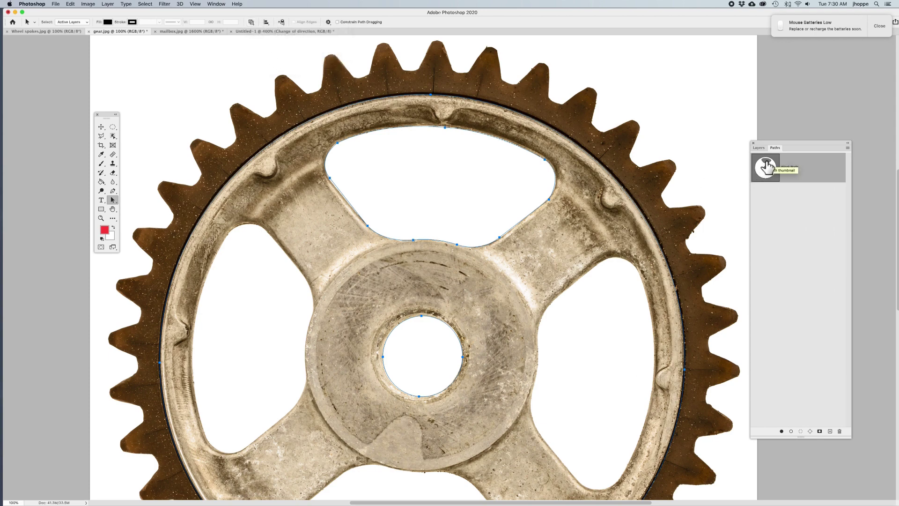
left_click(702, 138)
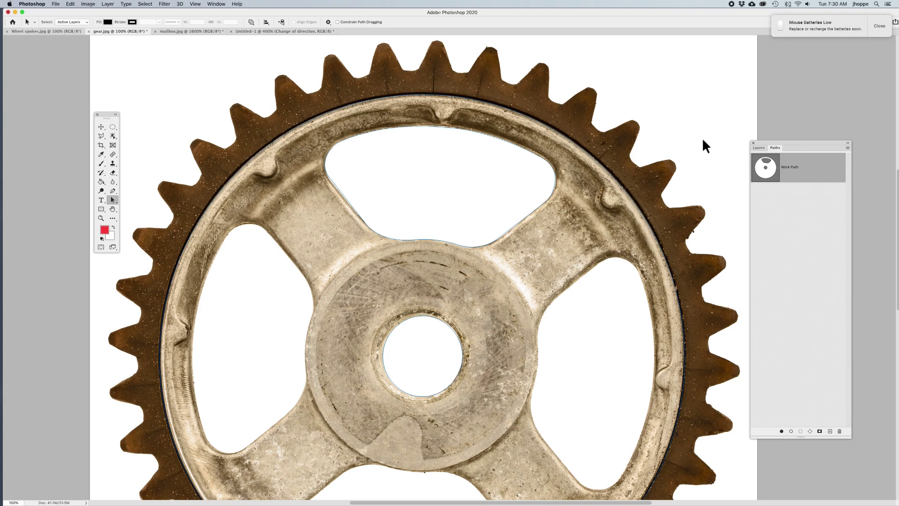
double_click(802, 166)
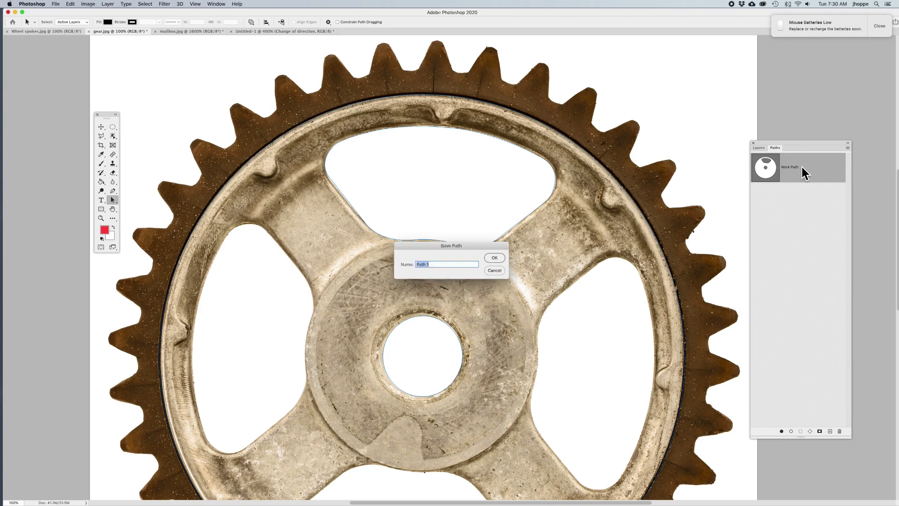
left_click(495, 258)
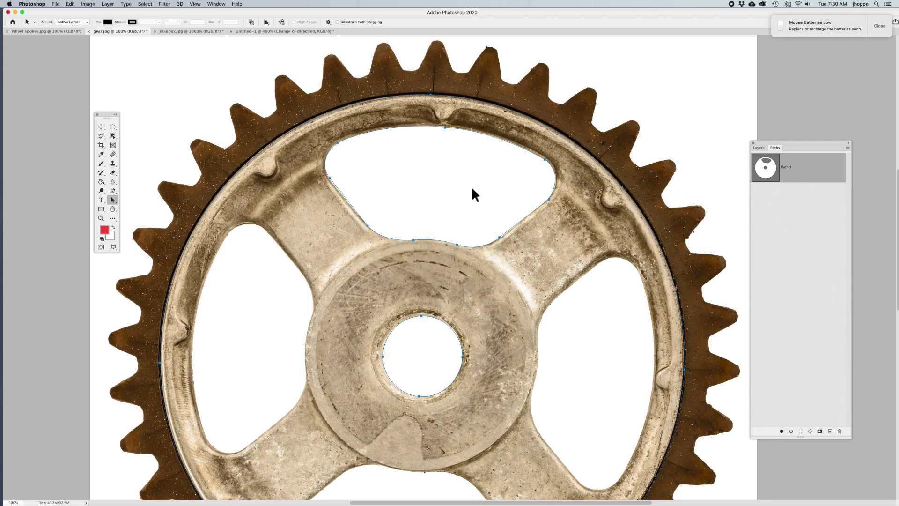
Select individual anchors around the upper opening to show their handles, slightly adjust the handle near its right bend, and deactivate the path
left_click(446, 130)
left_click(444, 126)
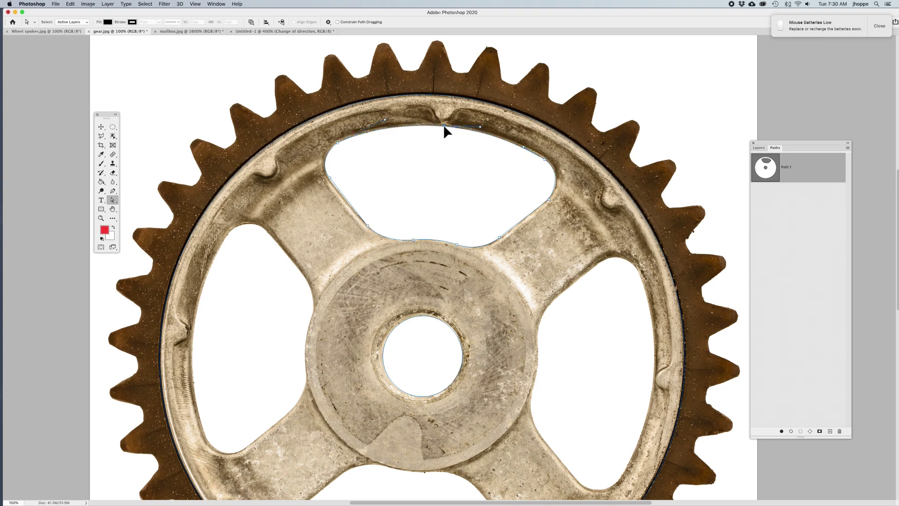
left_click(499, 238)
left_click(549, 199)
left_click(330, 179)
left_click(337, 143)
left_click(457, 244)
left_click(549, 198)
left_click_drag(567, 172, 565, 173)
left_click(788, 229)
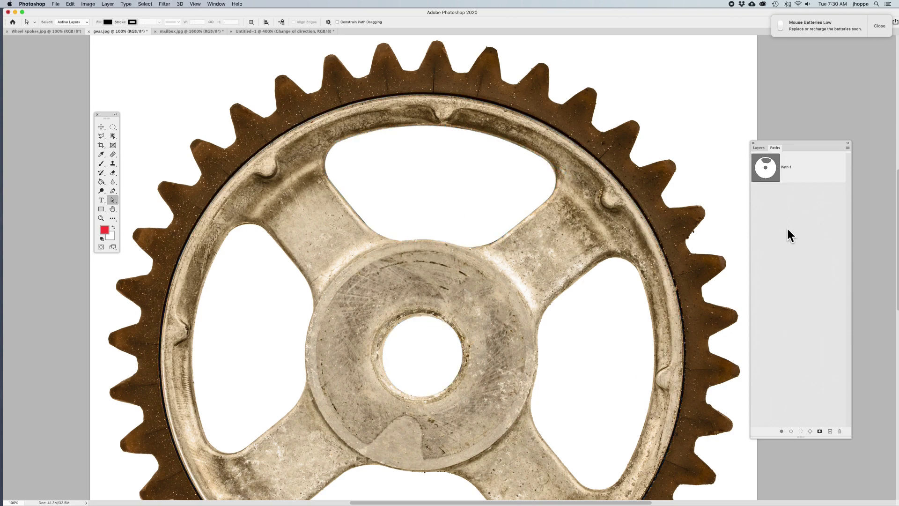
Load Path 1 as a selection and activate the Polygonal Lasso tool
left_click(766, 170)
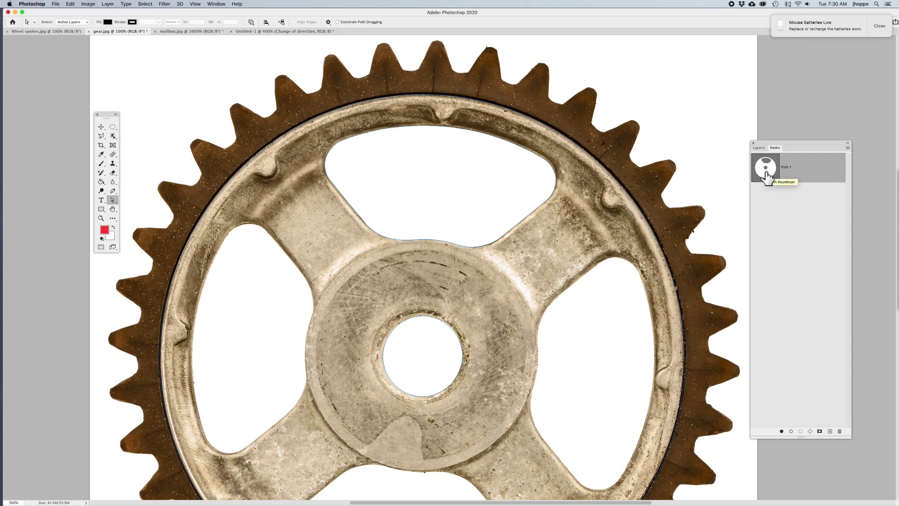
left_click(766, 171, "super")
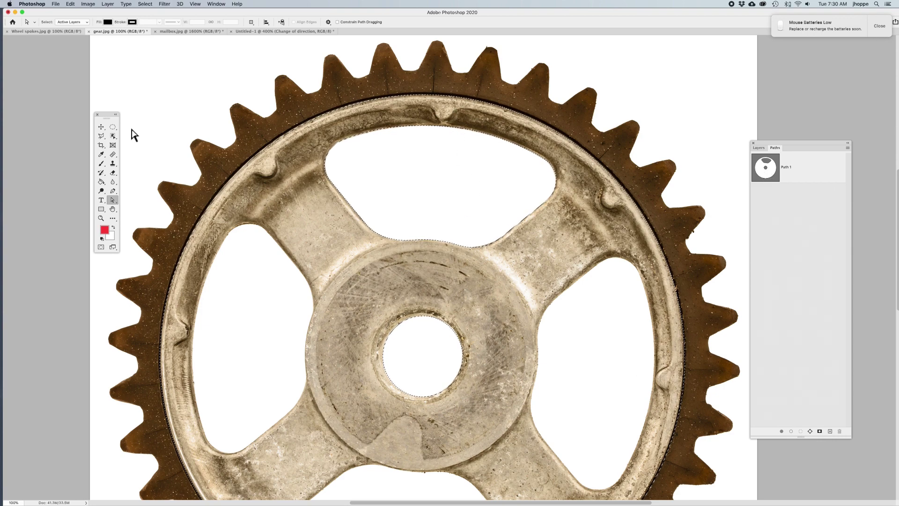
left_click(101, 136)
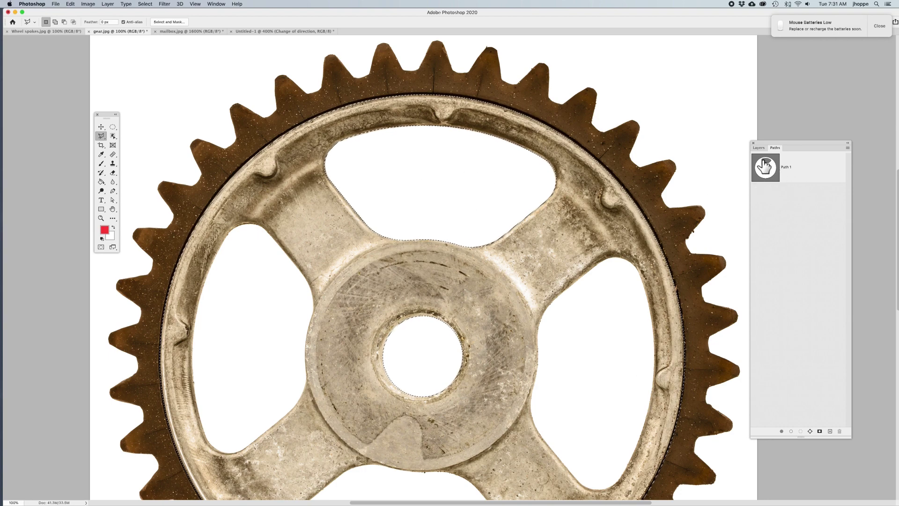
Unlock the Background layer, invert the selection, and delete everything outside the traced metal rim and spokes
left_click(759, 148)
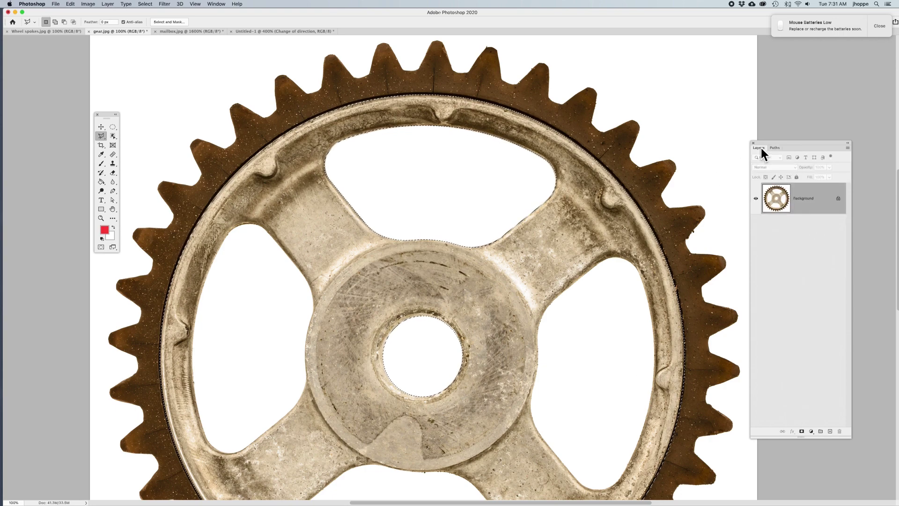
left_click(838, 199)
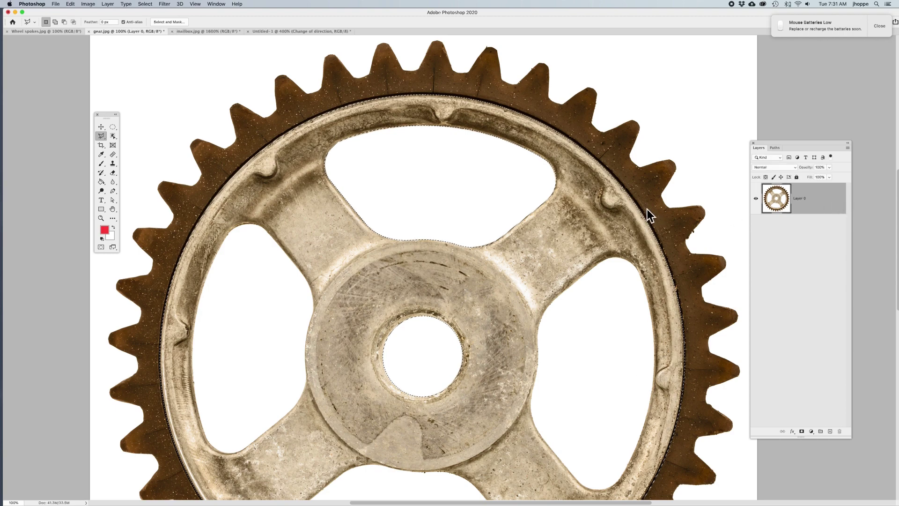
key("Delete")
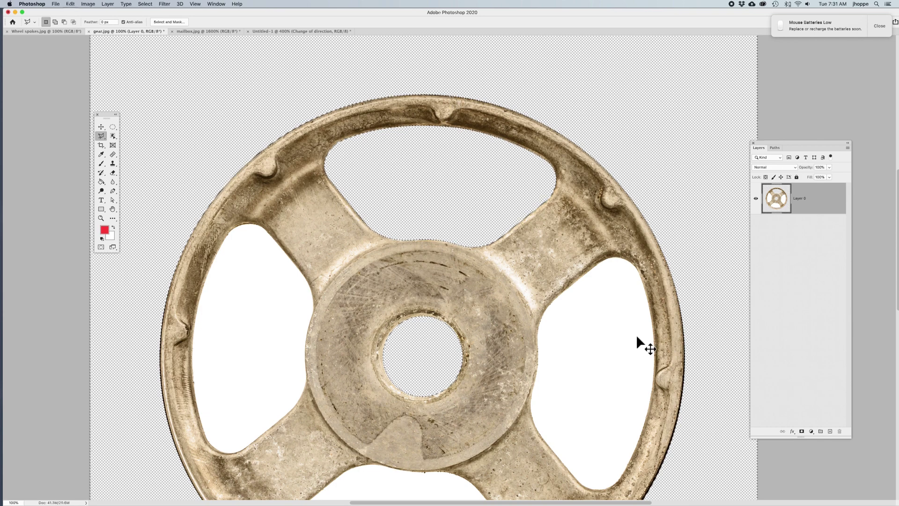
Undo the deletion, clear the selection with the saved paths in view, and activate the Move tool
key("super+z")
left_click(774, 148)
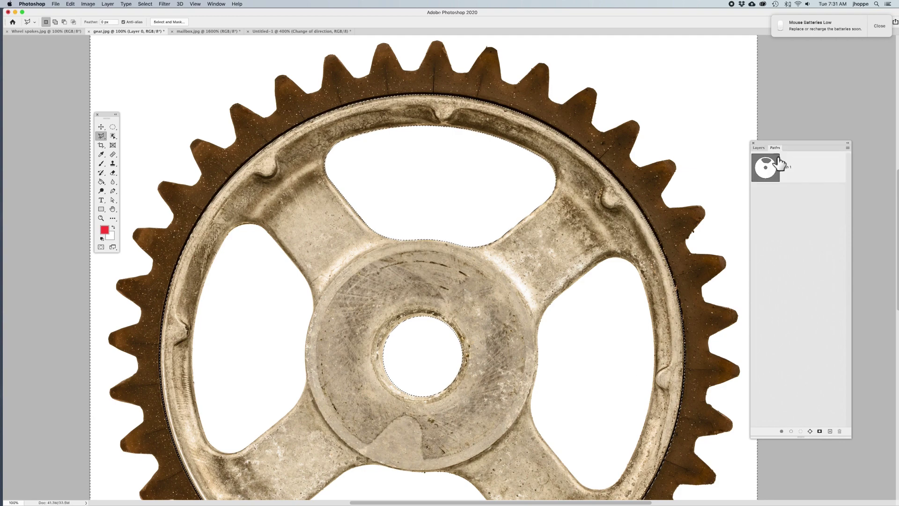
key("super+d")
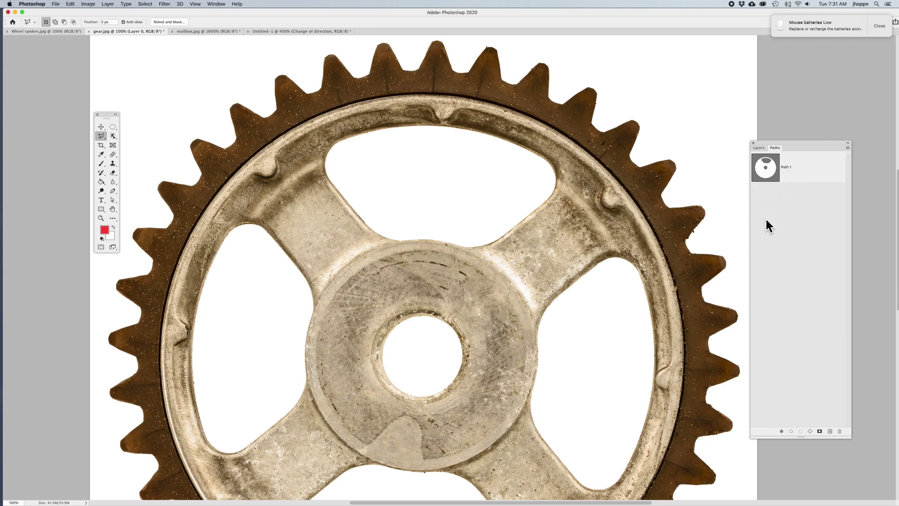
left_click(102, 126)
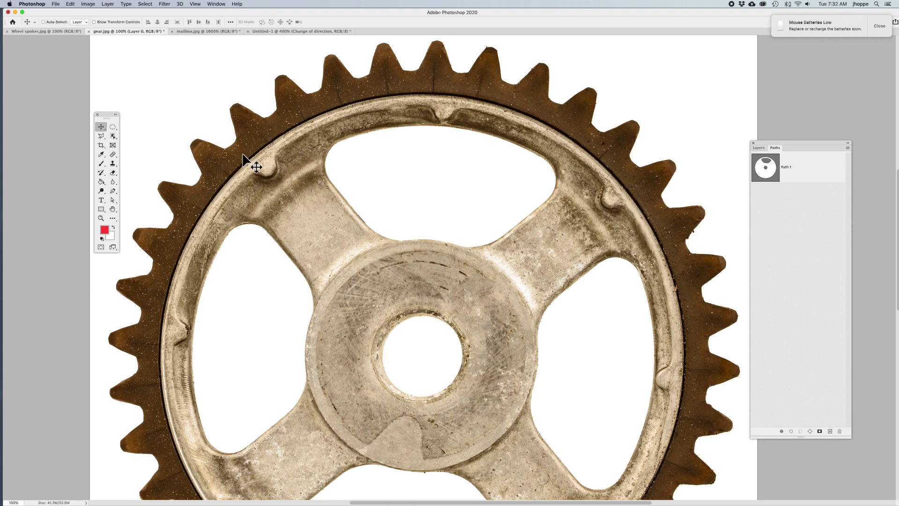
Switch to Wheel spokes.jpg, show its layers, and examine the brake disc's cutouts and crossing spokes at 300%
left_click(30, 32)
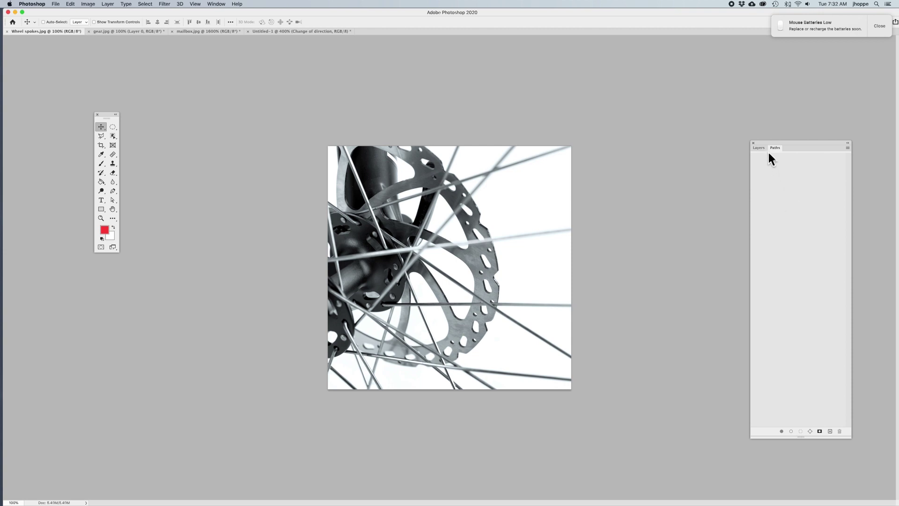
left_click(756, 146)
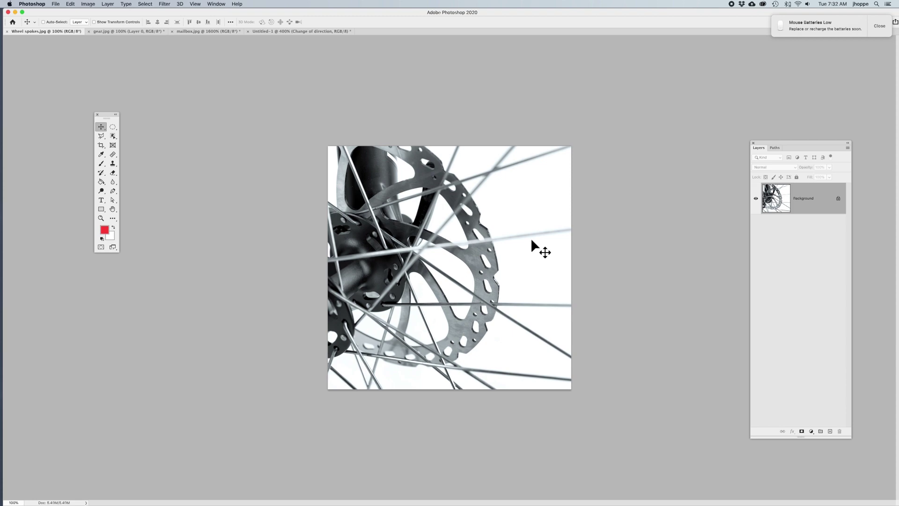
key("super+plus")
key("super+plus")
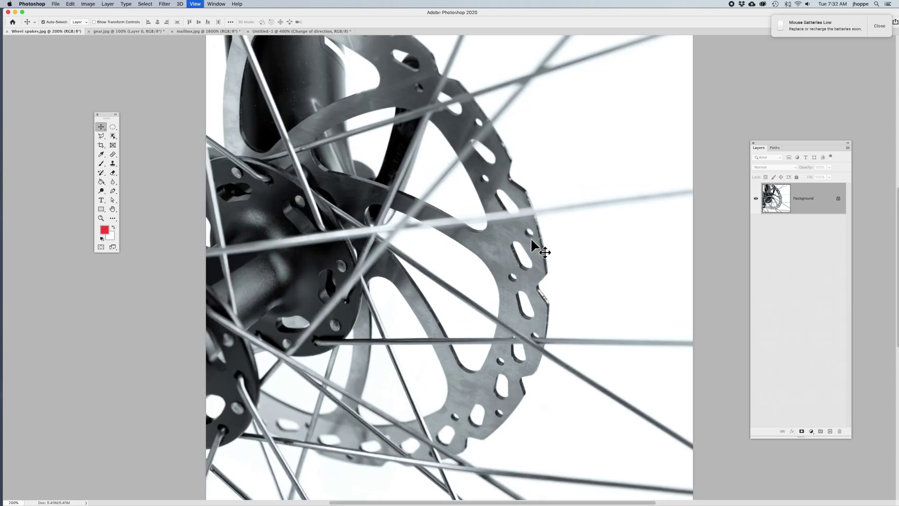
left_click_drag(500, 259, 416, 392)
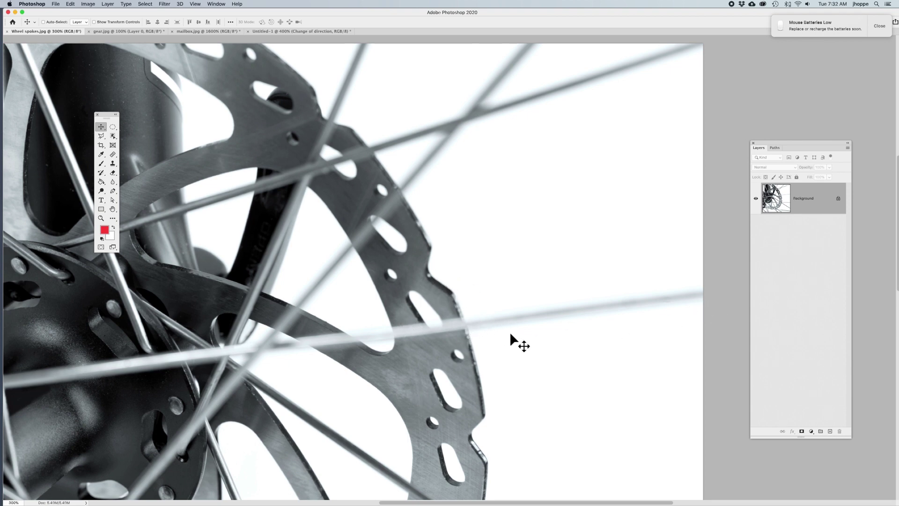
Start a Pen path at the photo's right edge, following the upper spoke and the crossing spoke down to the brake disc's rim
left_click(112, 191)
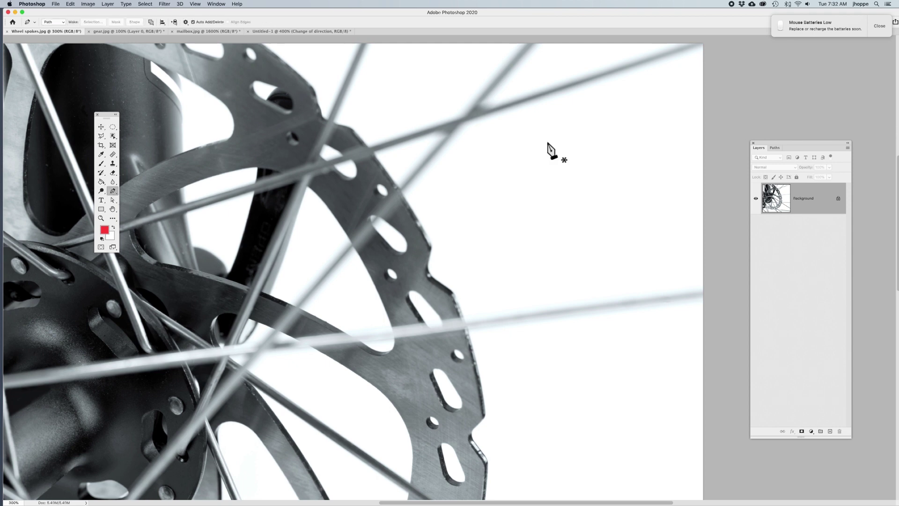
left_click(704, 45)
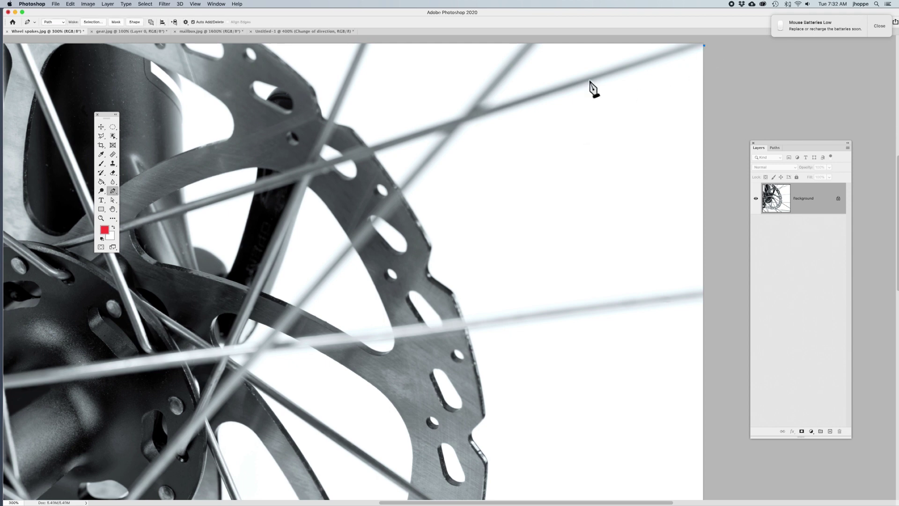
left_click(466, 123)
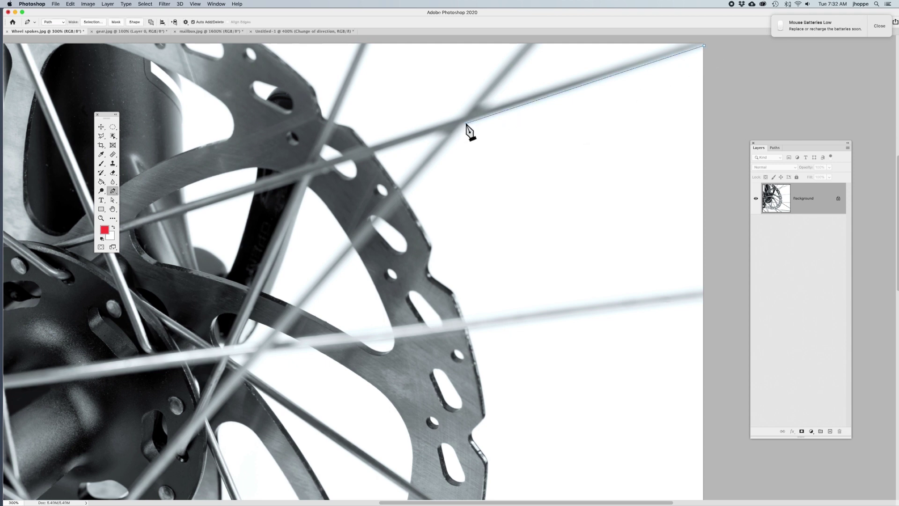
left_click(404, 194)
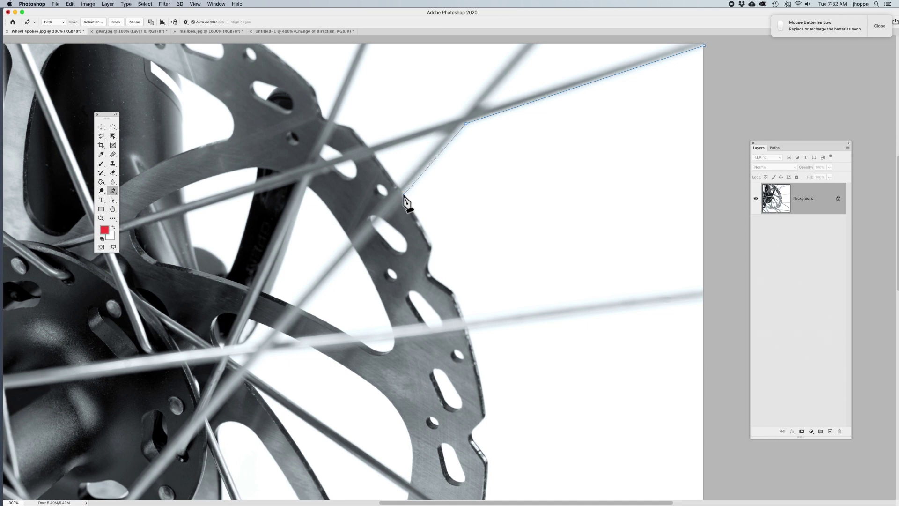
Continue the path along the disc's notched rim and the lower spoke's upper edge, closing it along the photo's right edge
left_click_drag(432, 243, 433, 248)
left_click(432, 248)
left_click(428, 264)
left_click_drag(430, 275, 436, 279)
left_click(446, 286)
left_click(453, 290)
left_click(457, 296)
left_click(464, 318)
left_click(704, 289)
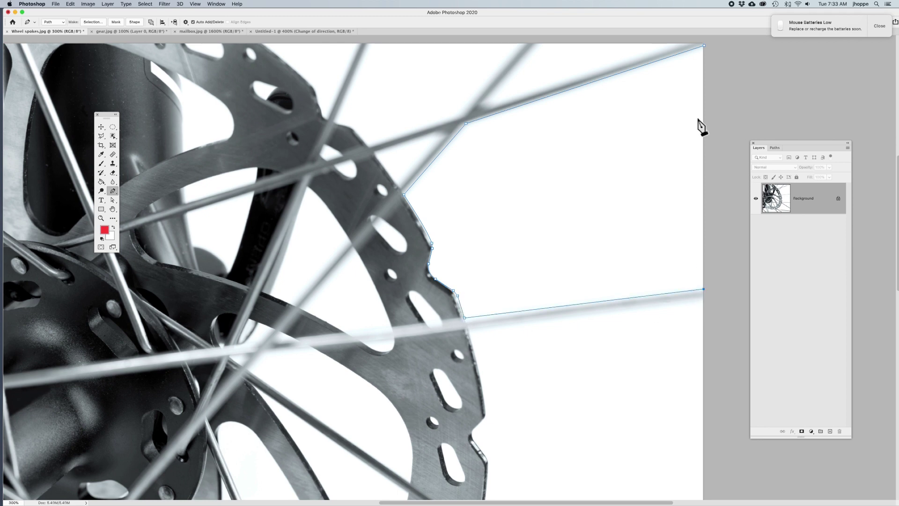
left_click(704, 46)
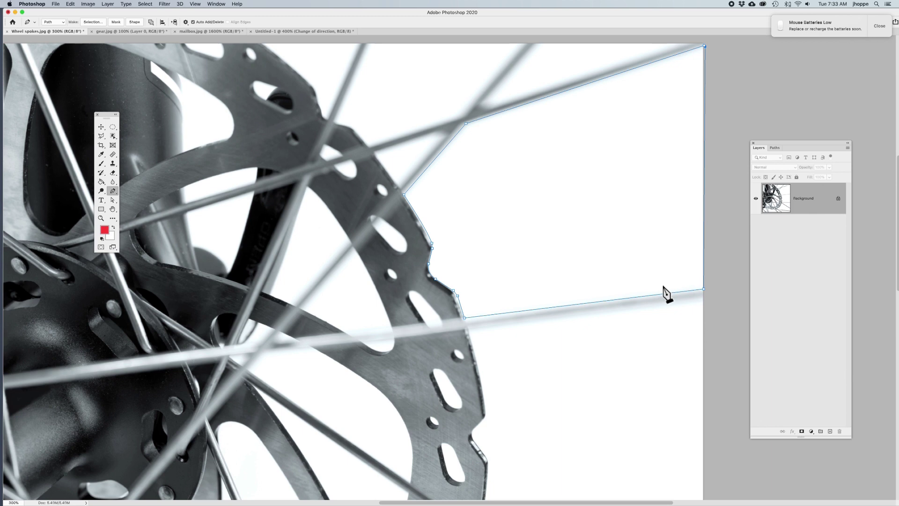
Load the work path as a selection, clear the selection, and return to the layers
left_click(776, 148)
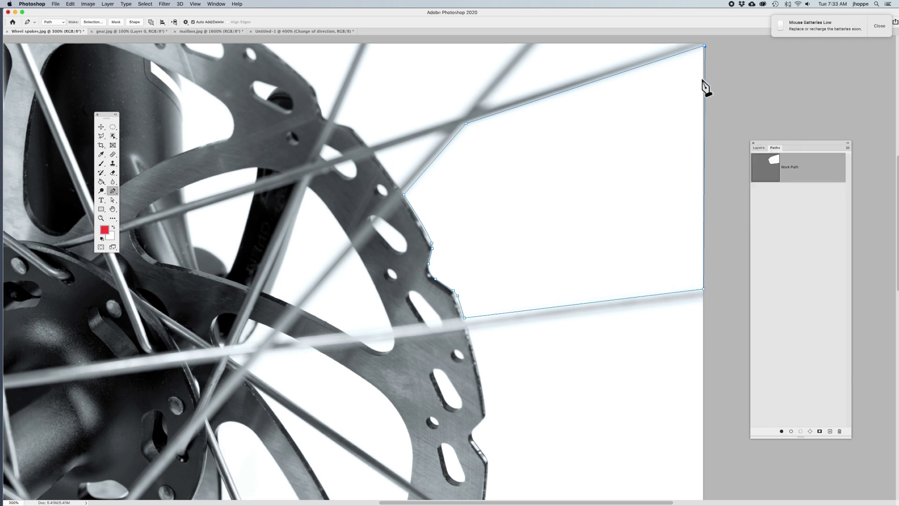
left_click(769, 176, "super")
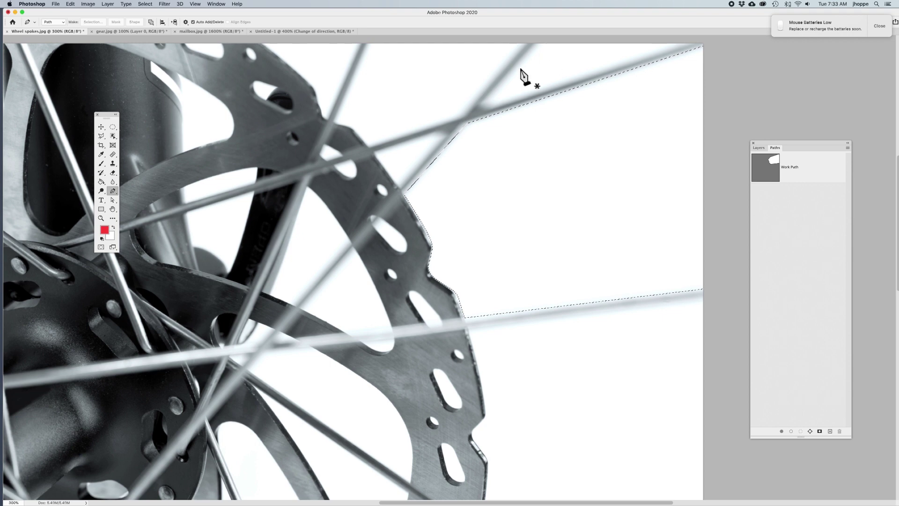
key("super+d")
left_click(758, 148)
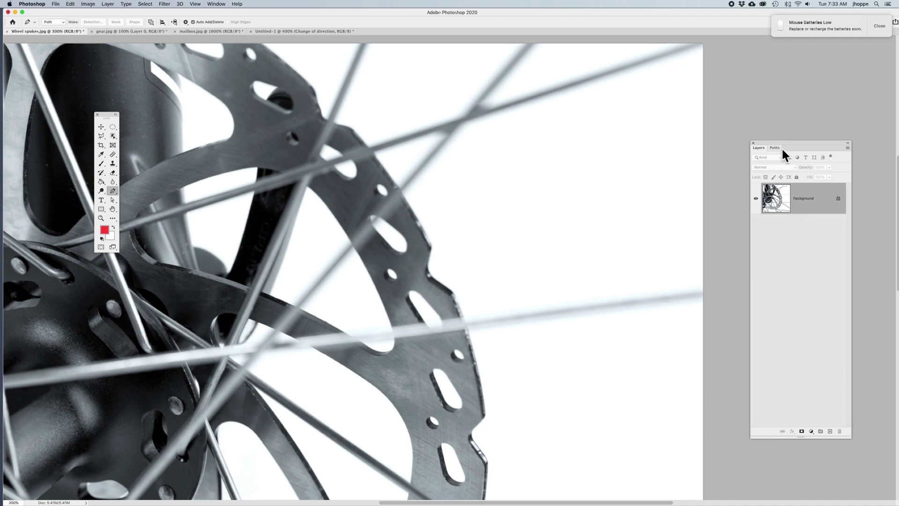
Save the work path as Path 1, deselect it, and select it again to show its outline
left_click(777, 148)
left_click(804, 172)
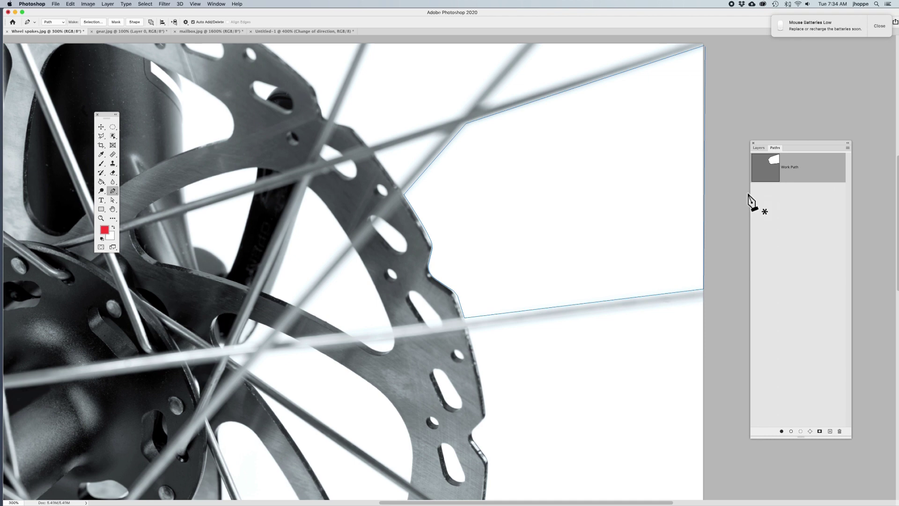
double_click(791, 167)
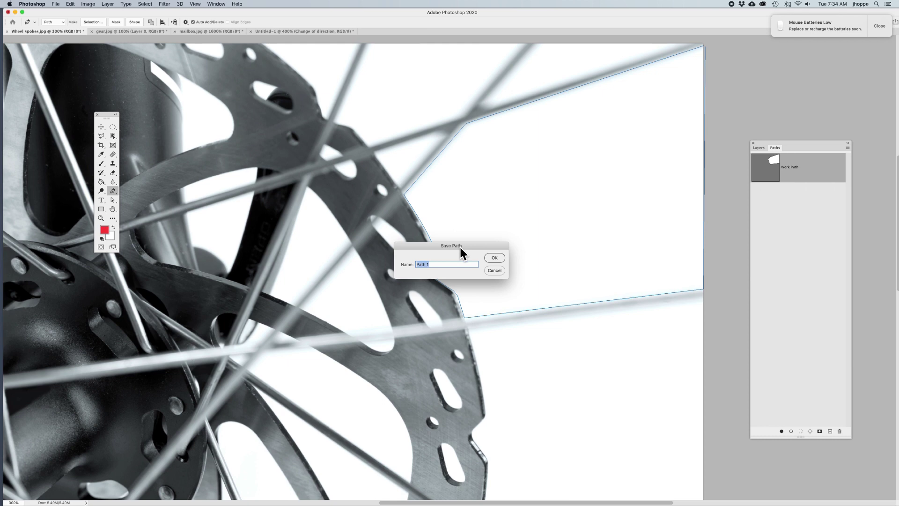
left_click(499, 257)
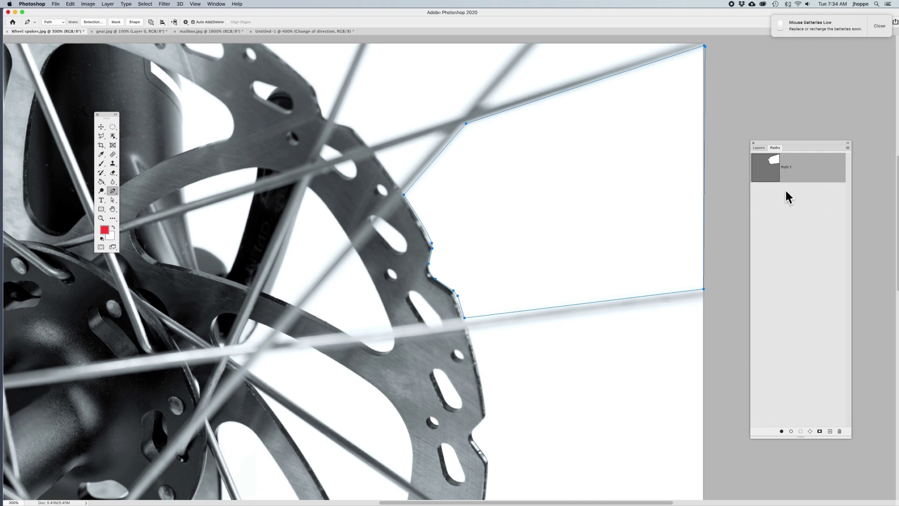
left_click(795, 236)
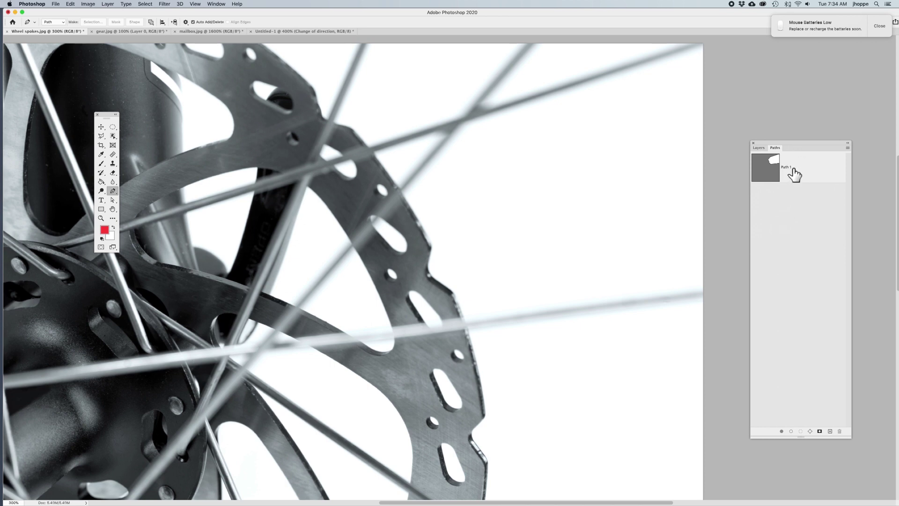
left_click(776, 164)
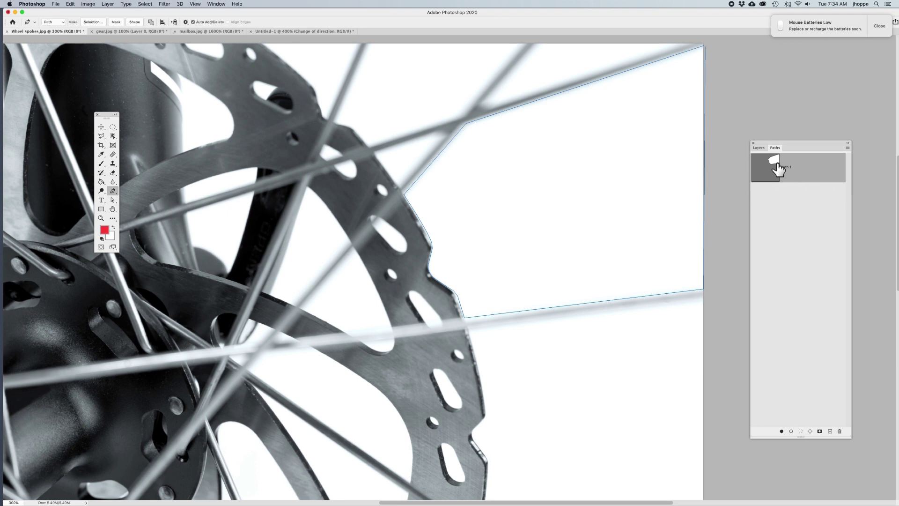
Switch to gear.jpg, check its layers, and select its saved Path 1
left_click(115, 32)
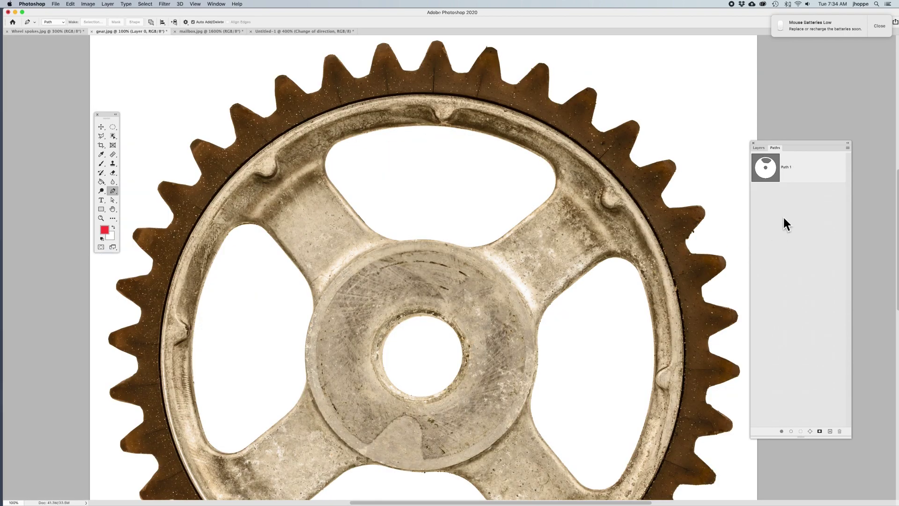
left_click(764, 148)
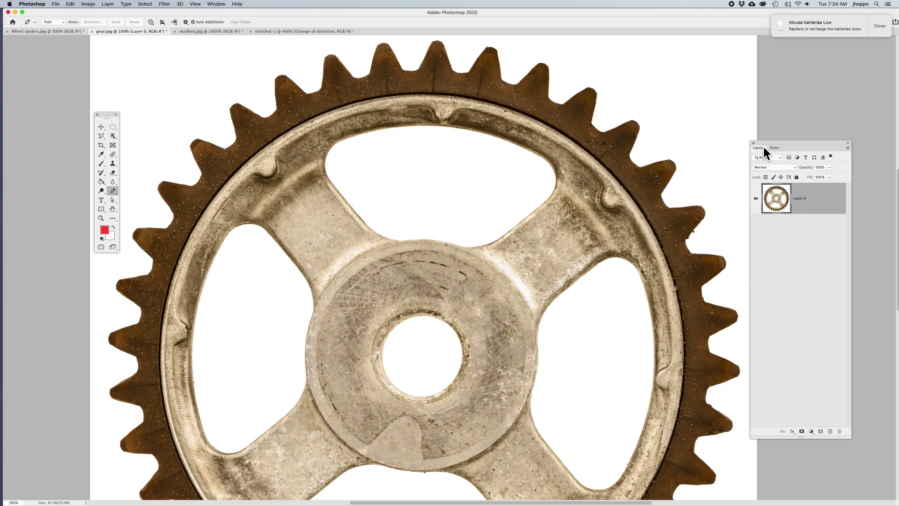
left_click(772, 148)
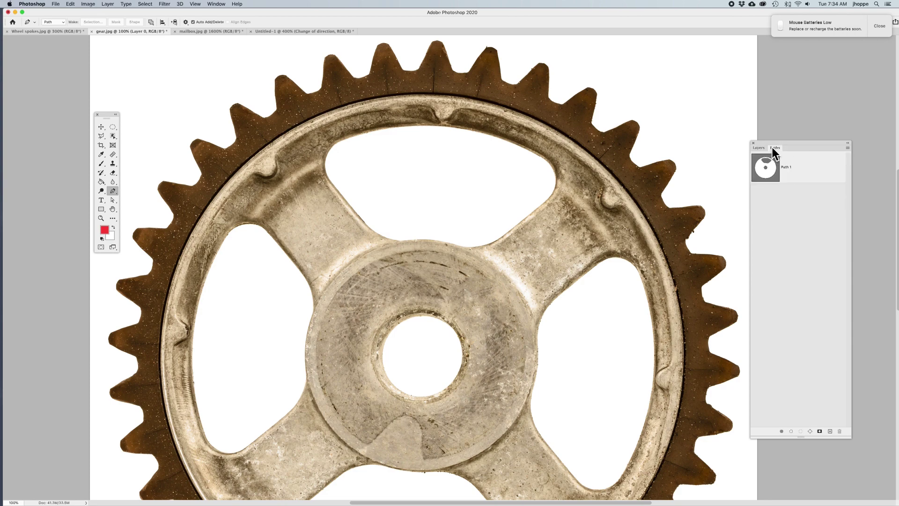
left_click(768, 175)
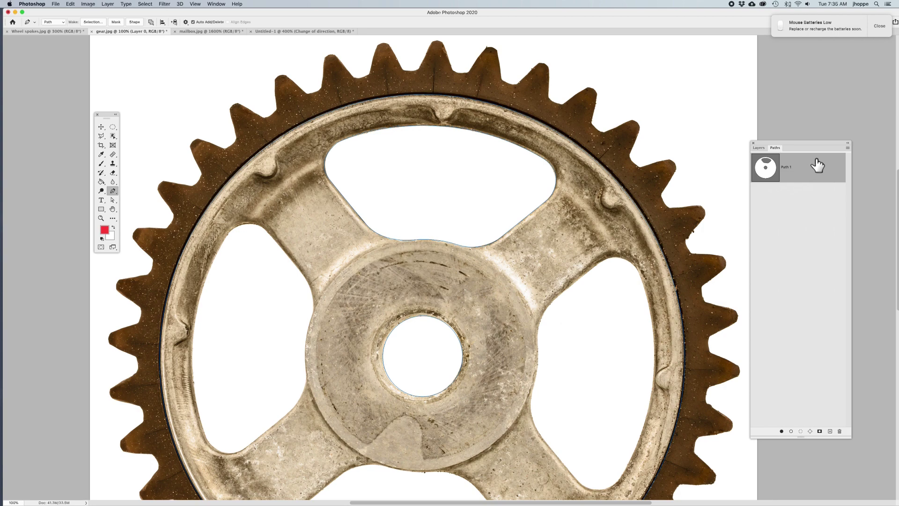
Make Path 1 the gear image's clipping path with a flatness of 2 device pixels
left_click(847, 148)
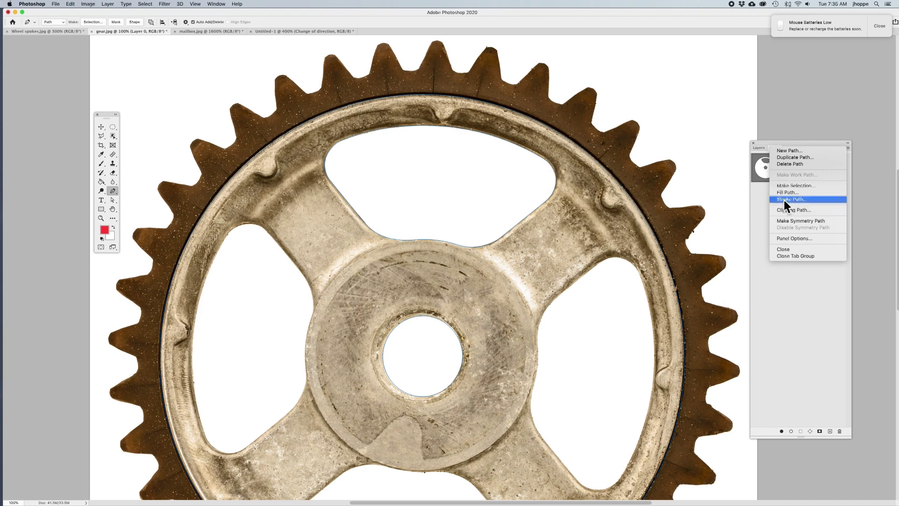
left_click(793, 212)
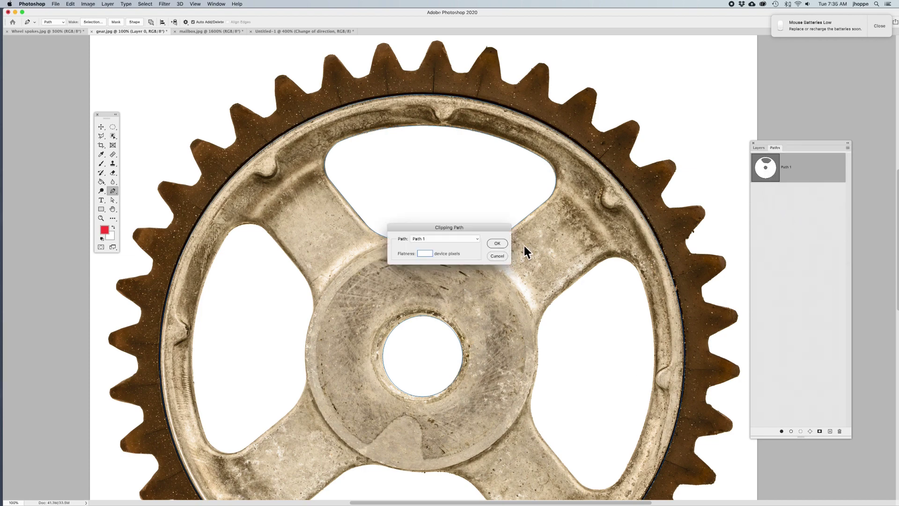
type("2")
left_click(494, 244)
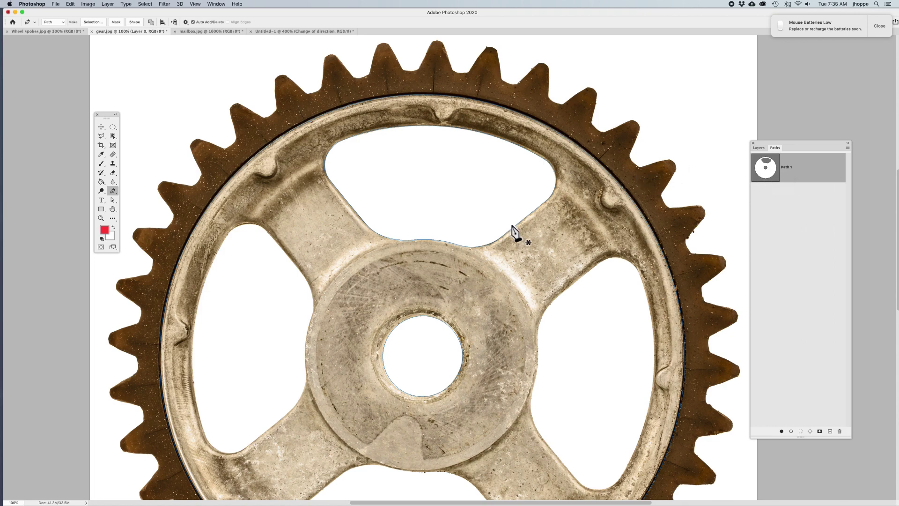
Compare the gear image's layers with its clipping path, ending on the layers
left_click(759, 148)
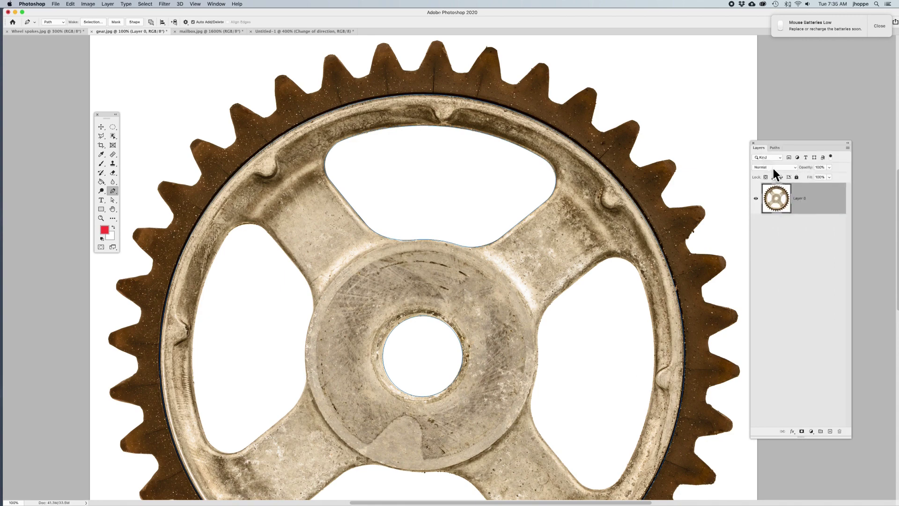
left_click(775, 148)
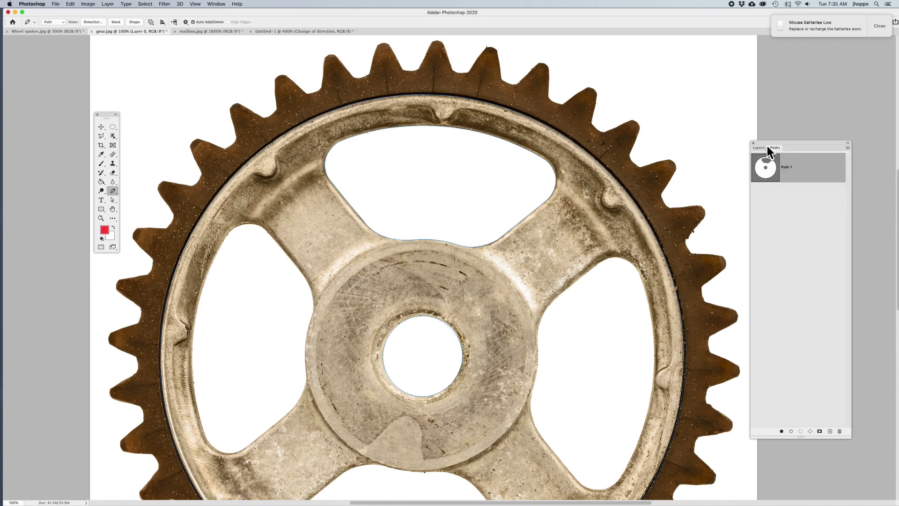
left_click(760, 148)
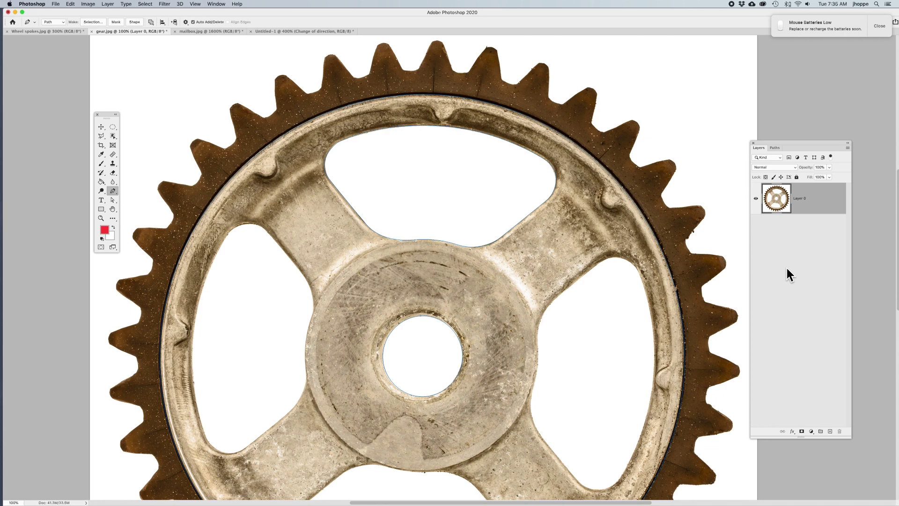